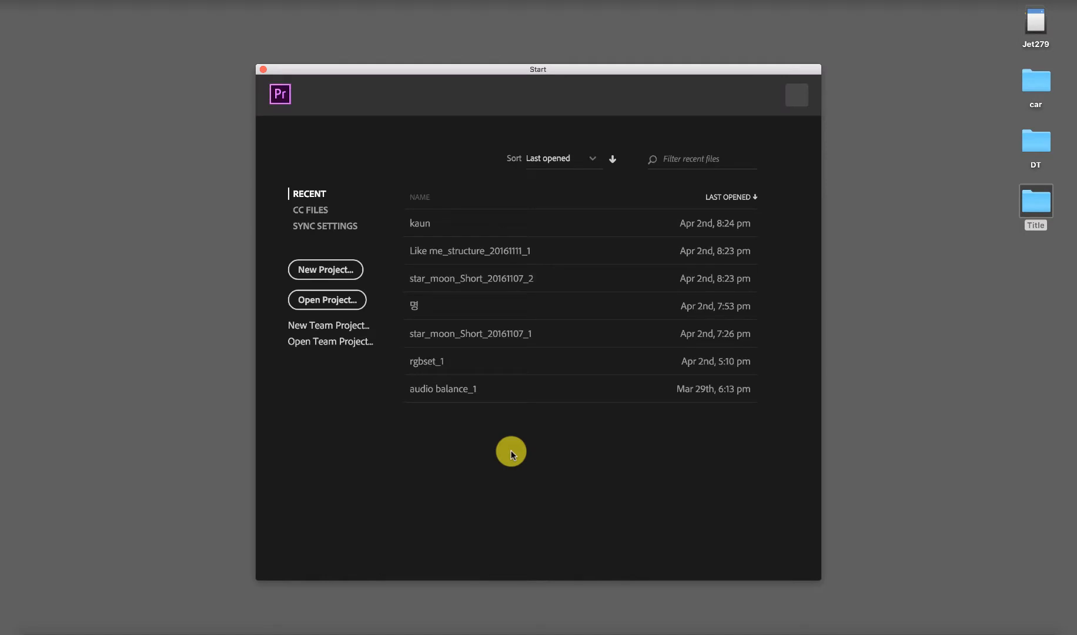
Step: Start a new project and name it "interface"
{"action": "left_click", "coordinate": [344, 269]}
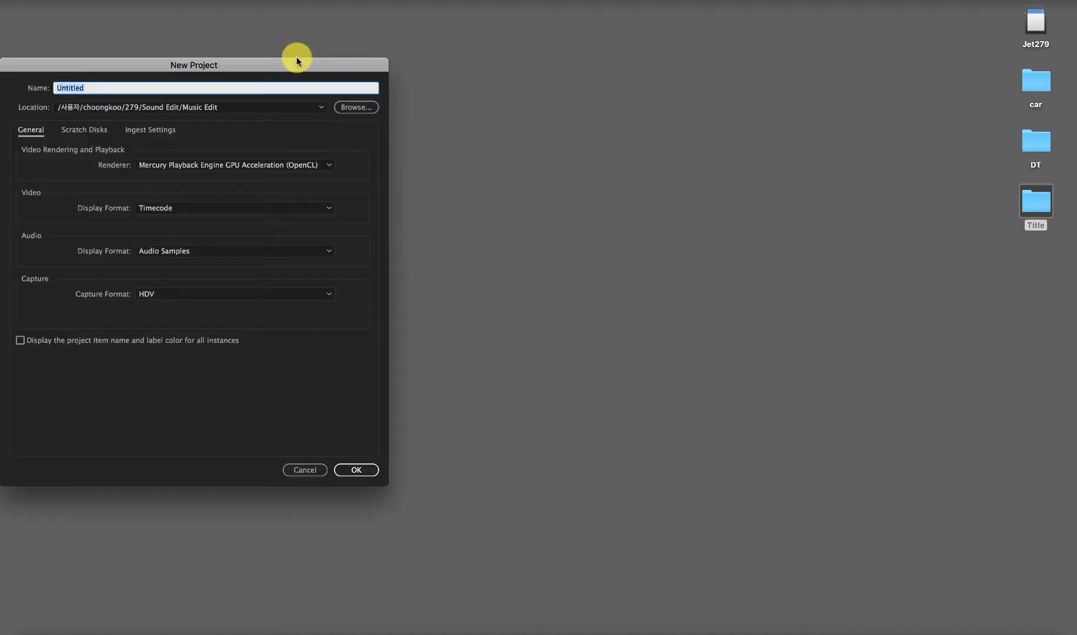
{"action": "left_click_drag", "start_coordinate": [298, 66], "coordinate": [632, 99]}
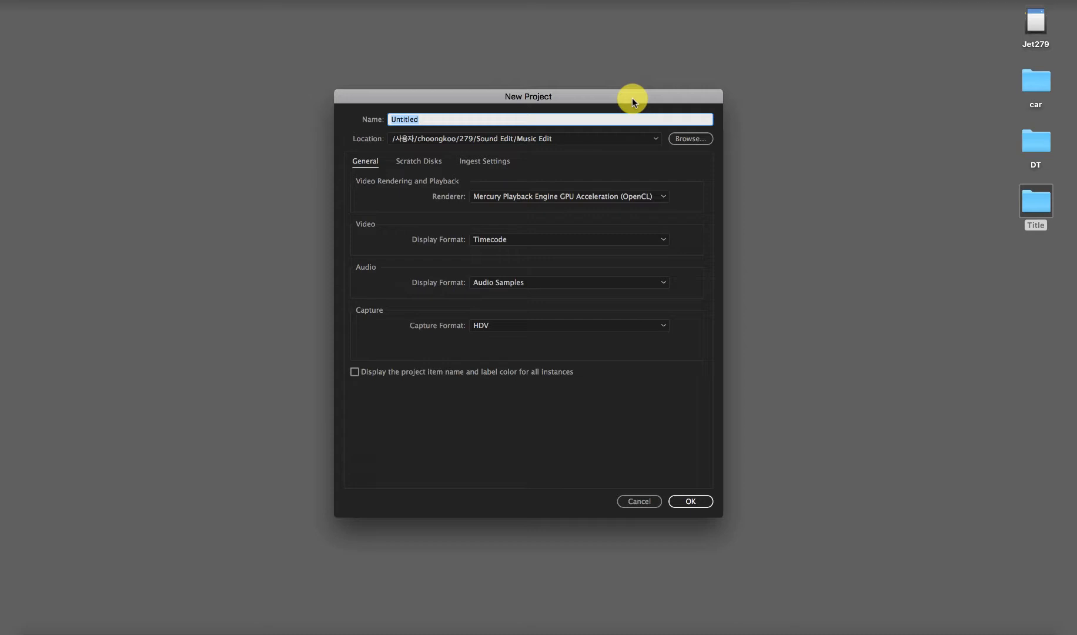
{"action": "left_click", "coordinate": [595, 117]}
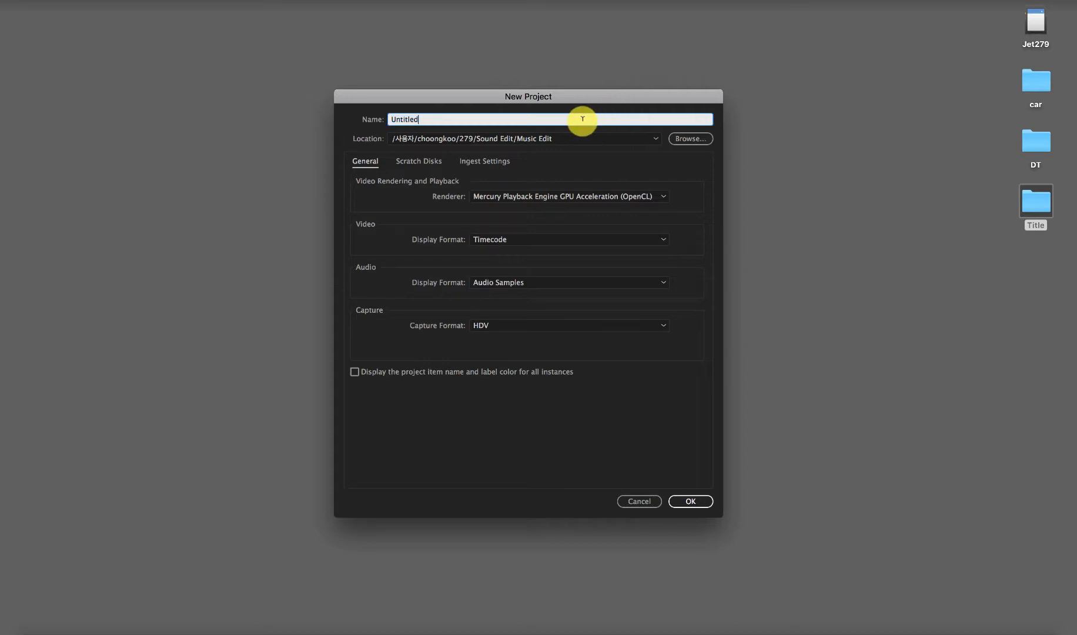
{"action": "left_click_drag", "start_coordinate": [581, 117], "coordinate": [331, 117]}
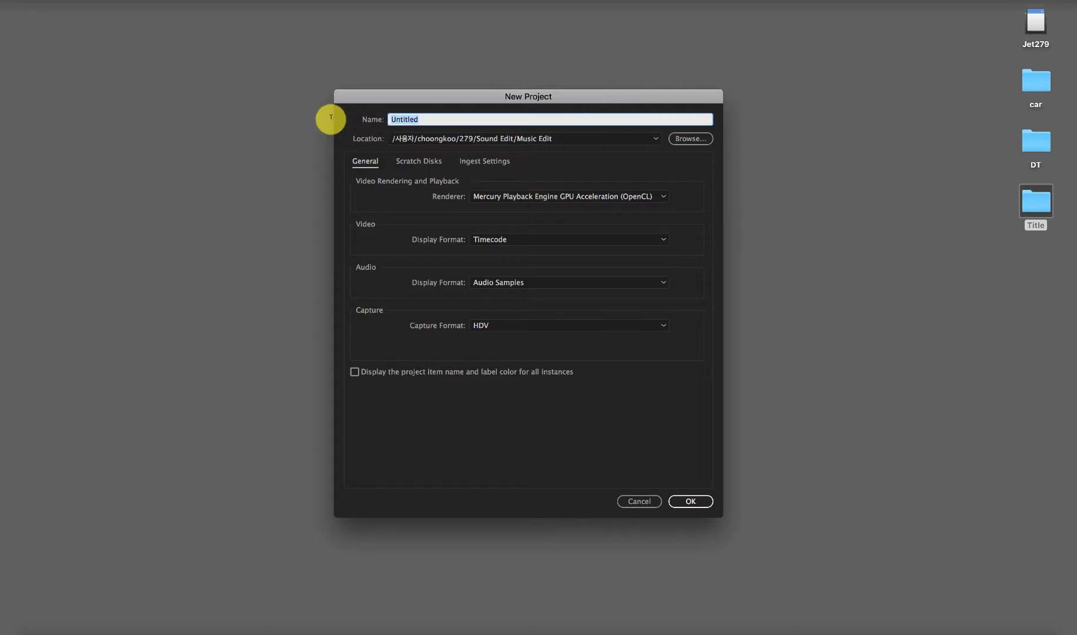
{"action": "type", "text": "in"}
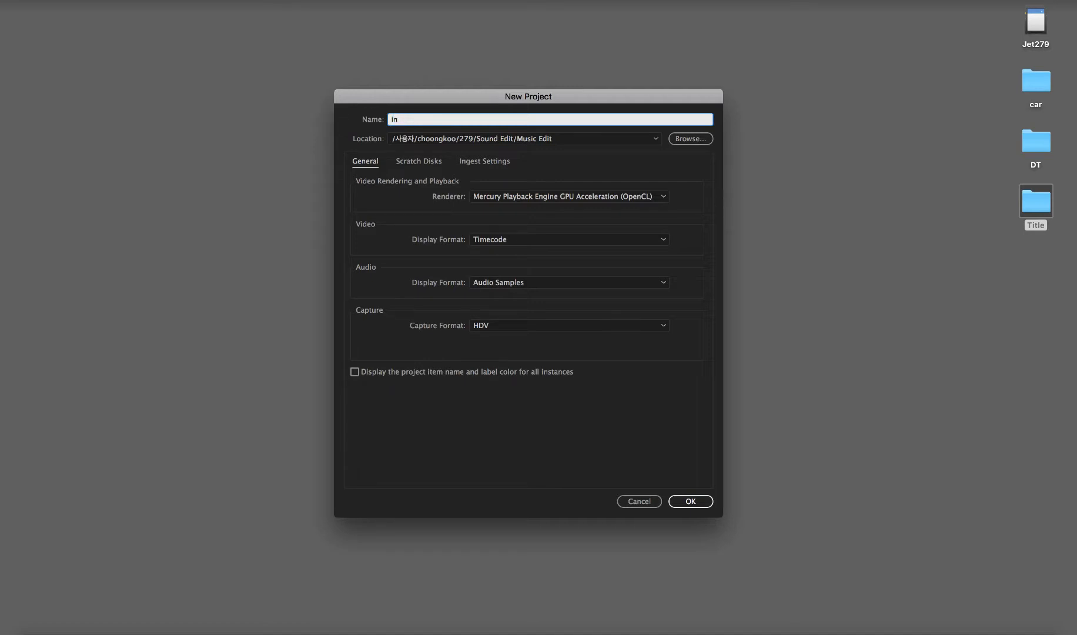
{"action": "type", "text": "terface"}
{"action": "left_click", "coordinate": [572, 155]}
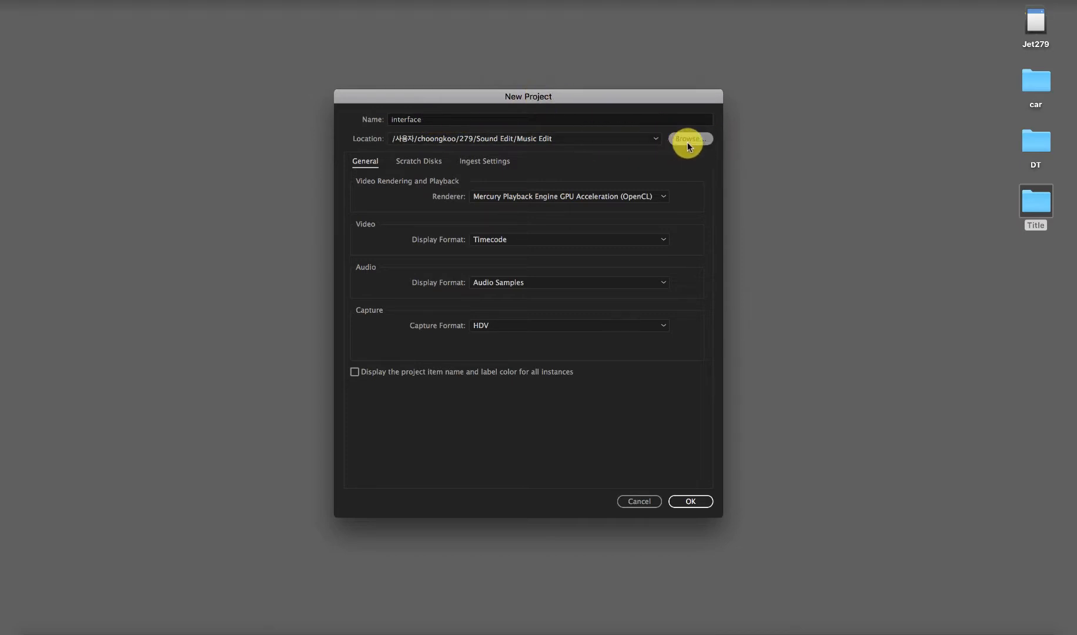
Step: Review the new project's scratch disk and ingest settings, and return to its general settings
{"action": "left_click", "coordinate": [411, 163]}
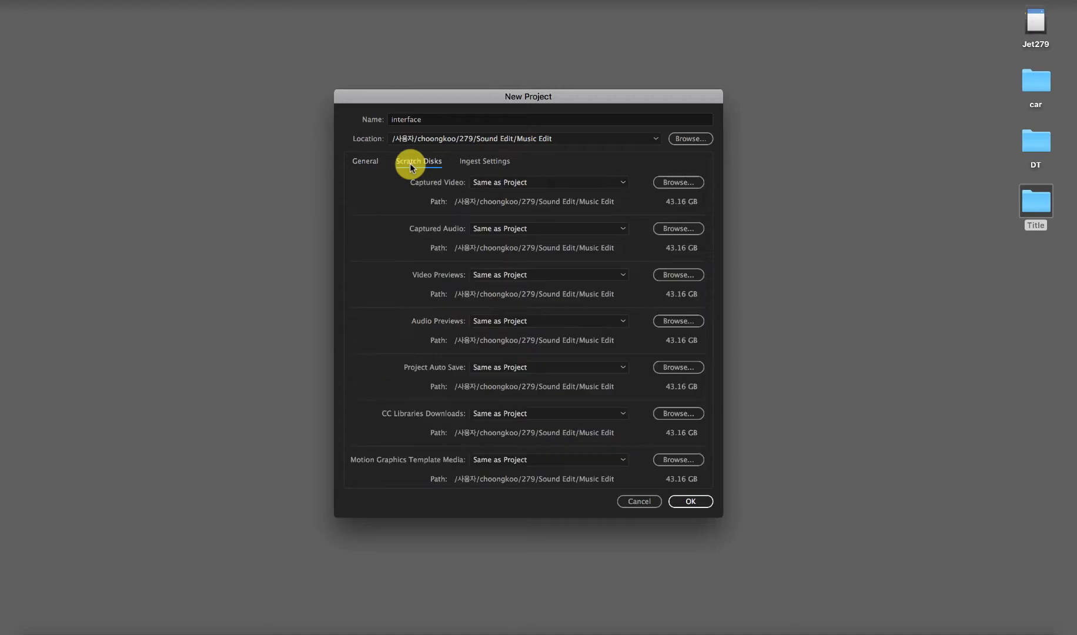
{"action": "left_click", "coordinate": [480, 165]}
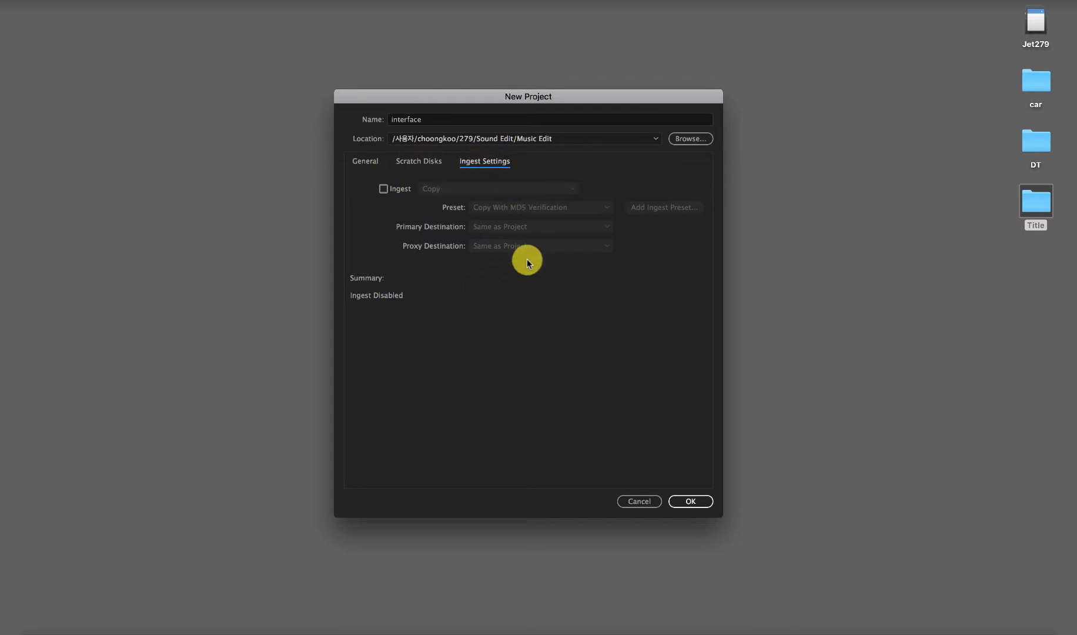
{"action": "left_click", "coordinate": [366, 161]}
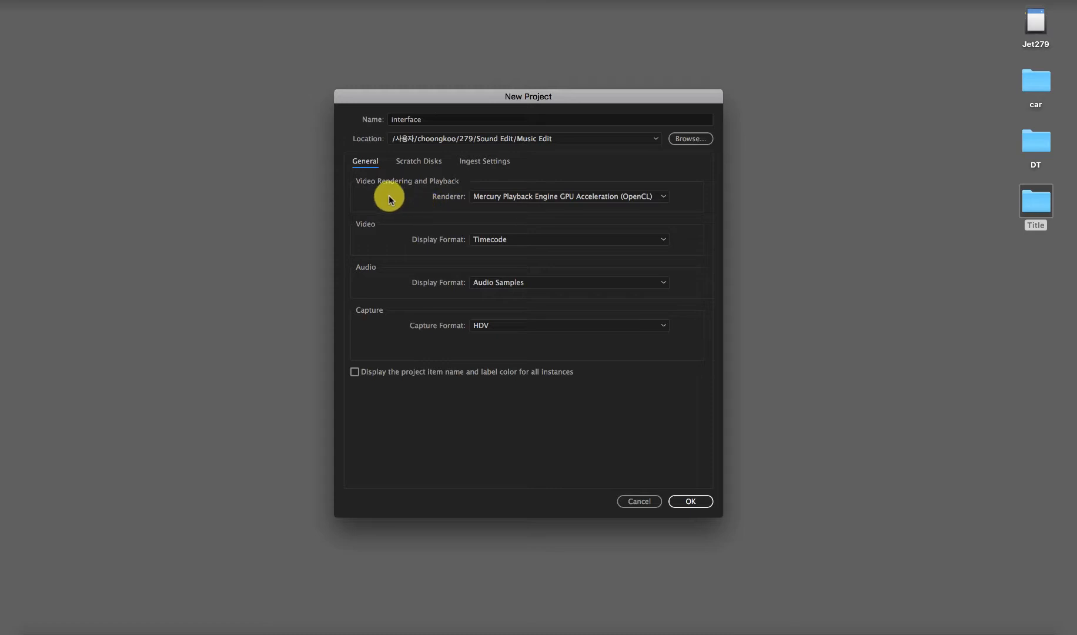
Step: Examine the available renderers, video and audio display formats, and capture formats, keeping OpenCL, Timecode, Audio Samples and HDV
{"action": "left_click", "coordinate": [522, 197]}
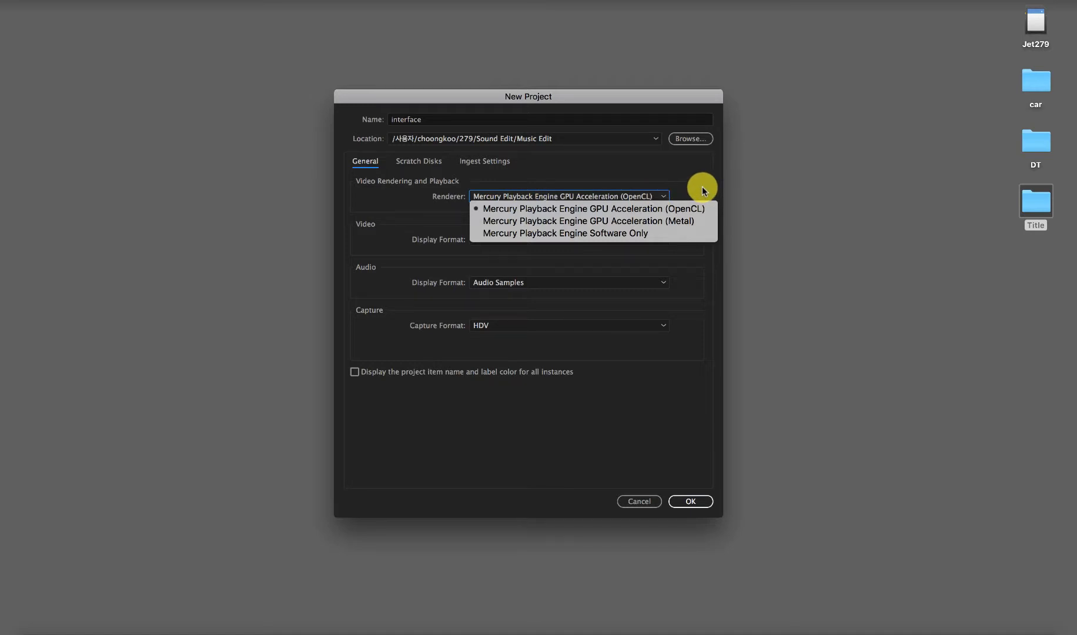
{"action": "left_click", "coordinate": [675, 210]}
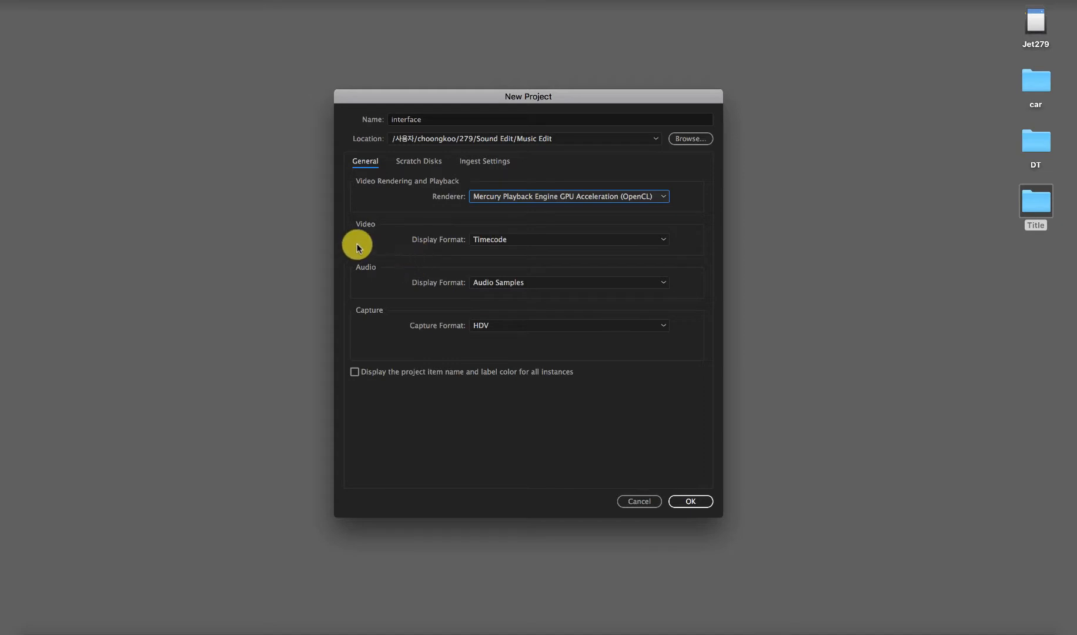
{"action": "left_click", "coordinate": [574, 240]}
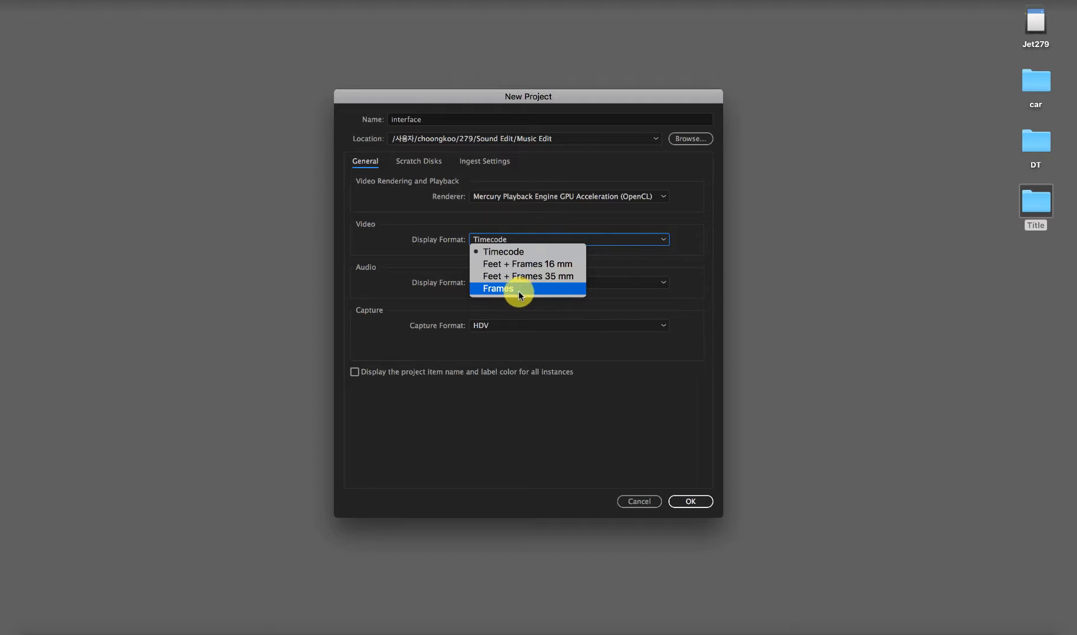
{"action": "left_click", "coordinate": [452, 301]}
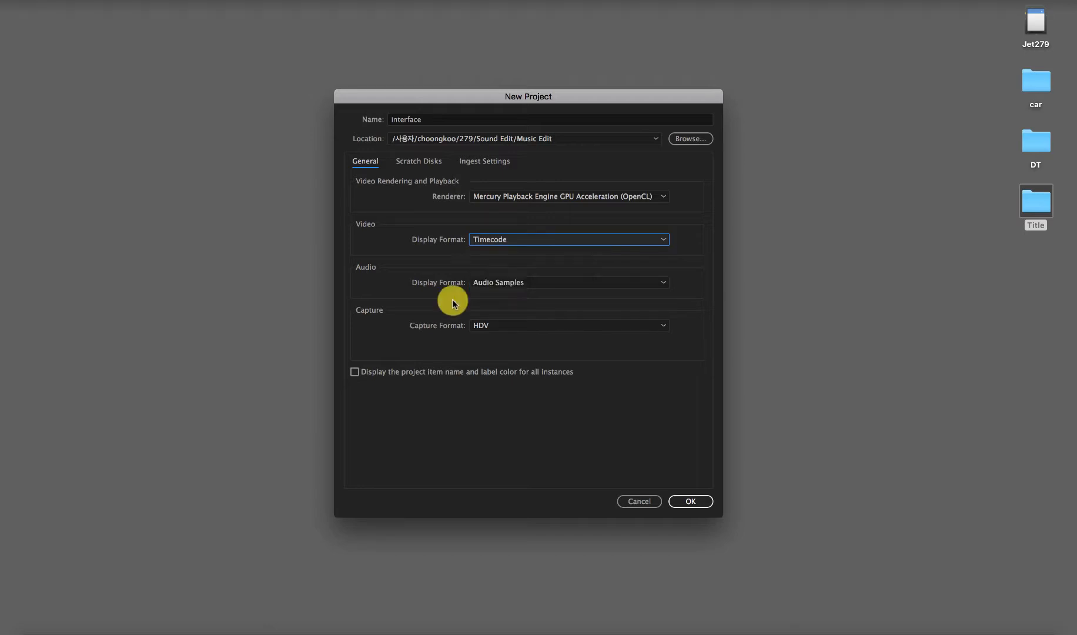
{"action": "left_click", "coordinate": [530, 285]}
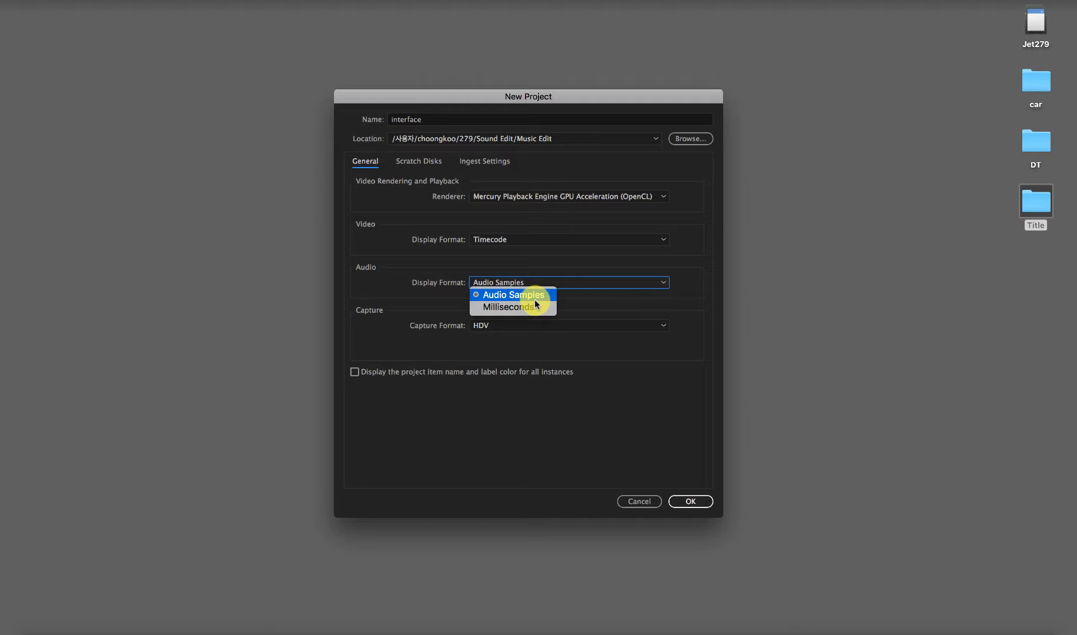
{"action": "left_click", "coordinate": [575, 304]}
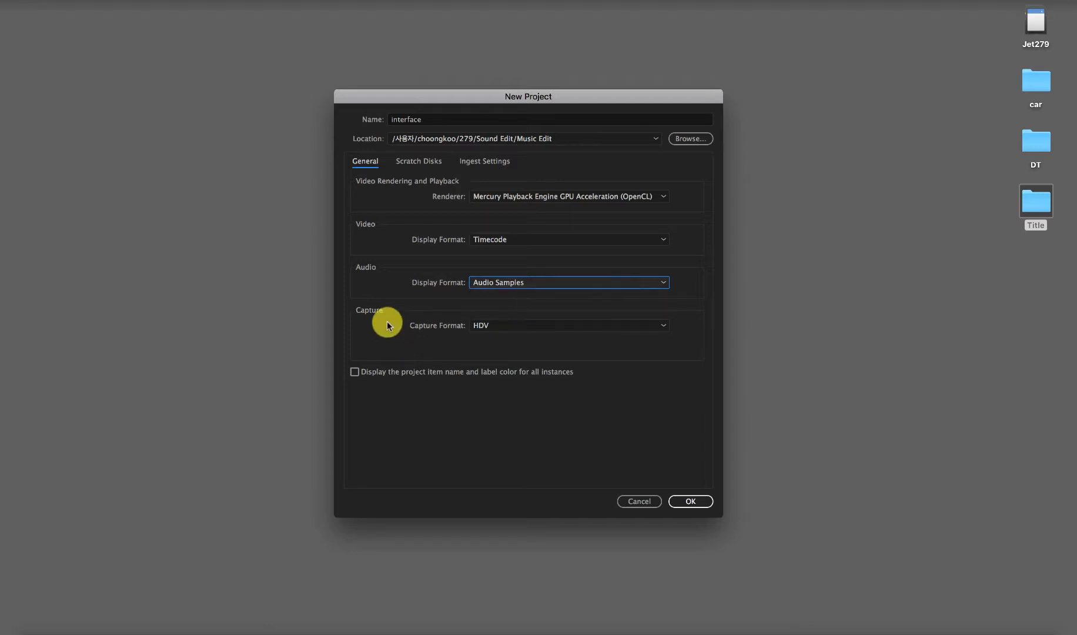
{"action": "left_click", "coordinate": [547, 326]}
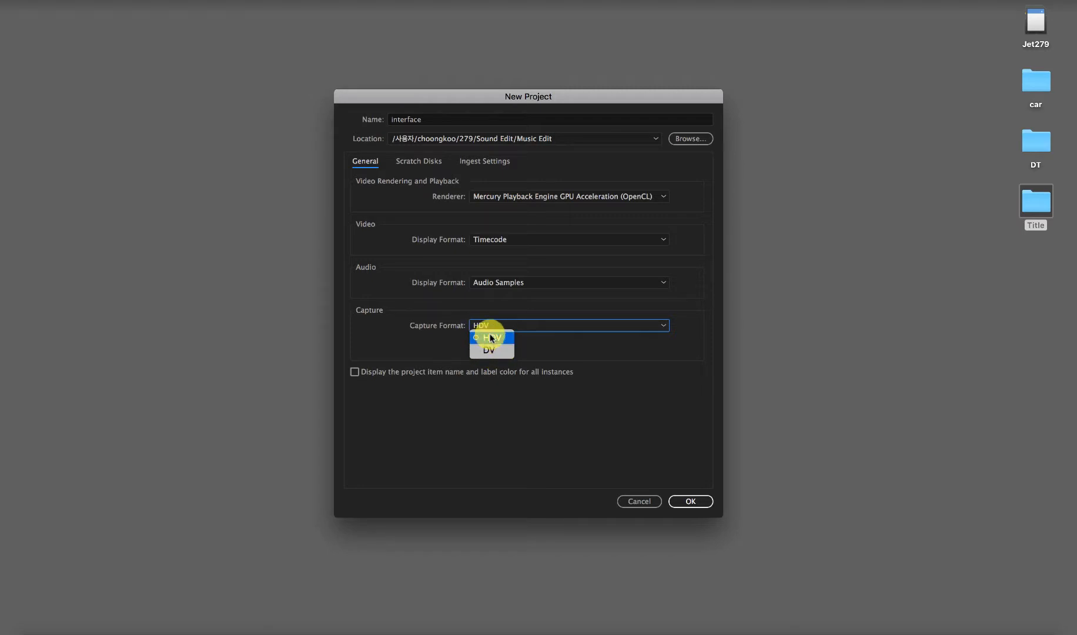
{"action": "left_click", "coordinate": [555, 355]}
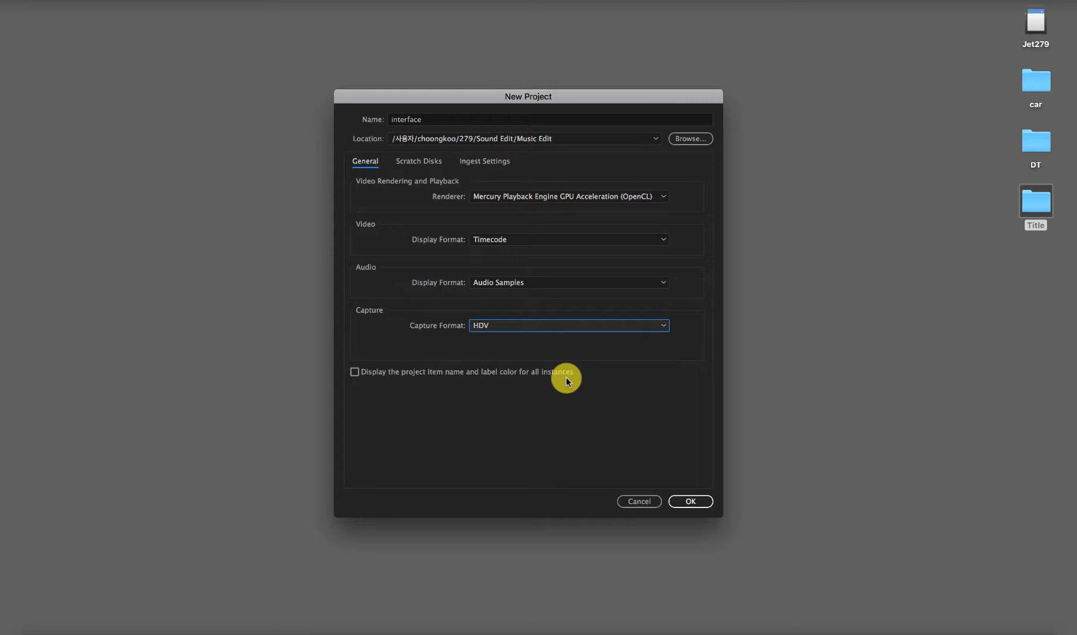
Step: Keep the captured video scratch disk set to Same as Project and create the project
{"action": "left_click", "coordinate": [426, 165]}
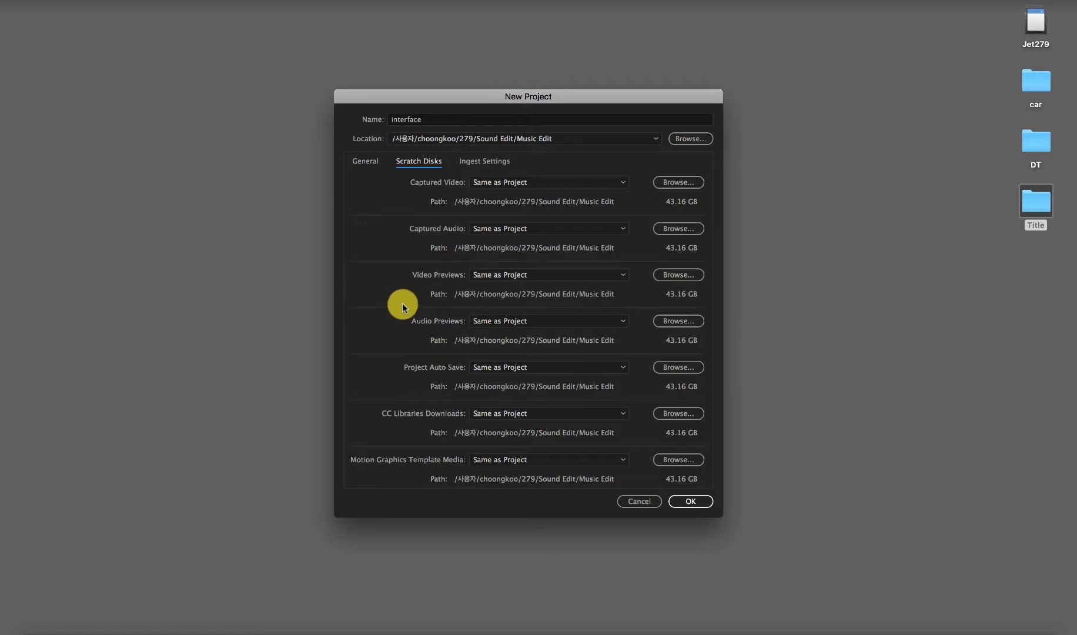
{"action": "left_click", "coordinate": [520, 186]}
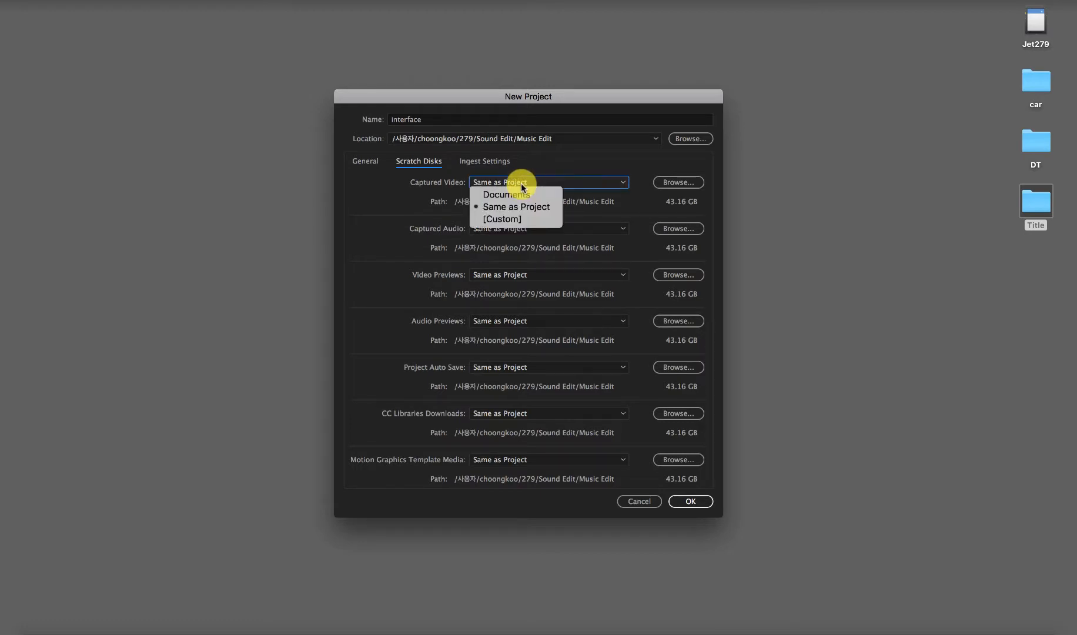
{"action": "left_click", "coordinate": [600, 217]}
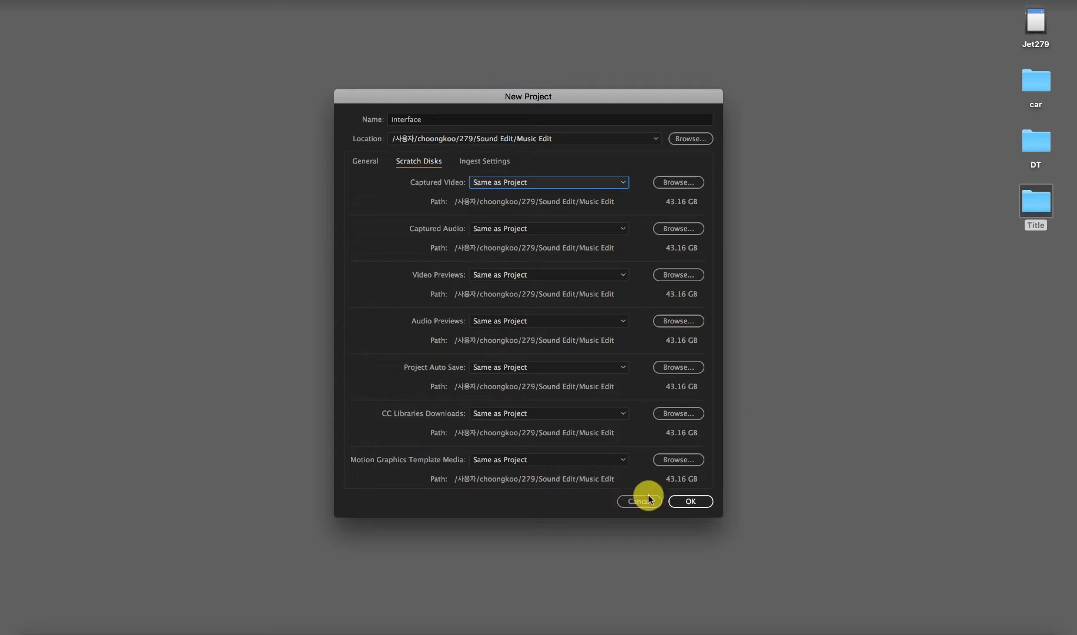
{"action": "left_click", "coordinate": [701, 504]}
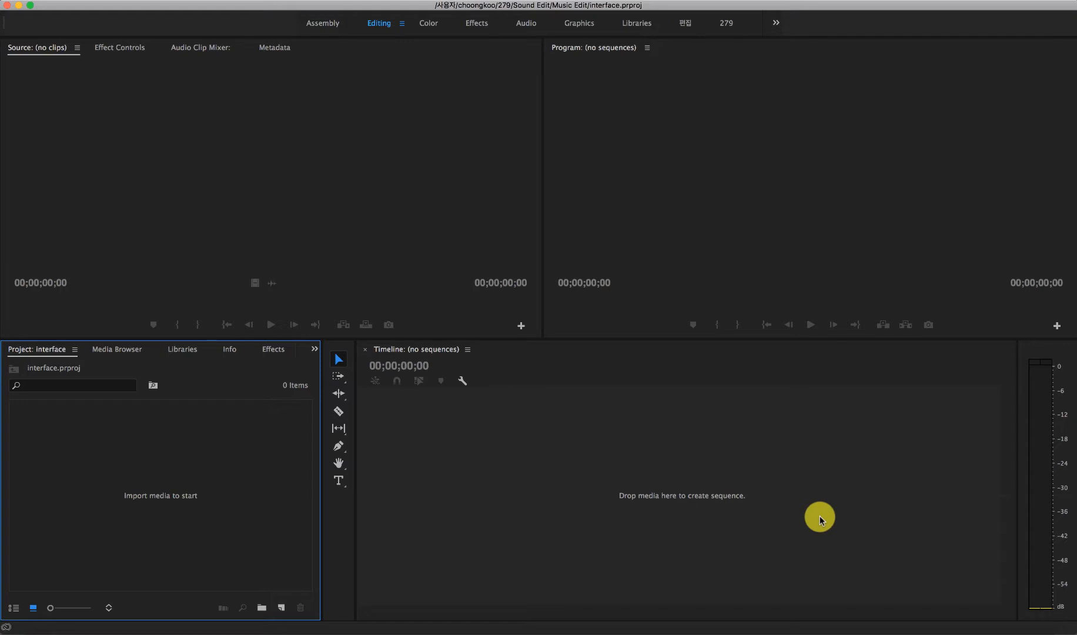
Step: Examine the four main areas of the Editing workspace: Source monitor, Program monitor, Project and Timeline
{"action": "left_click", "coordinate": [494, 285]}
{"action": "left_click", "coordinate": [630, 229]}
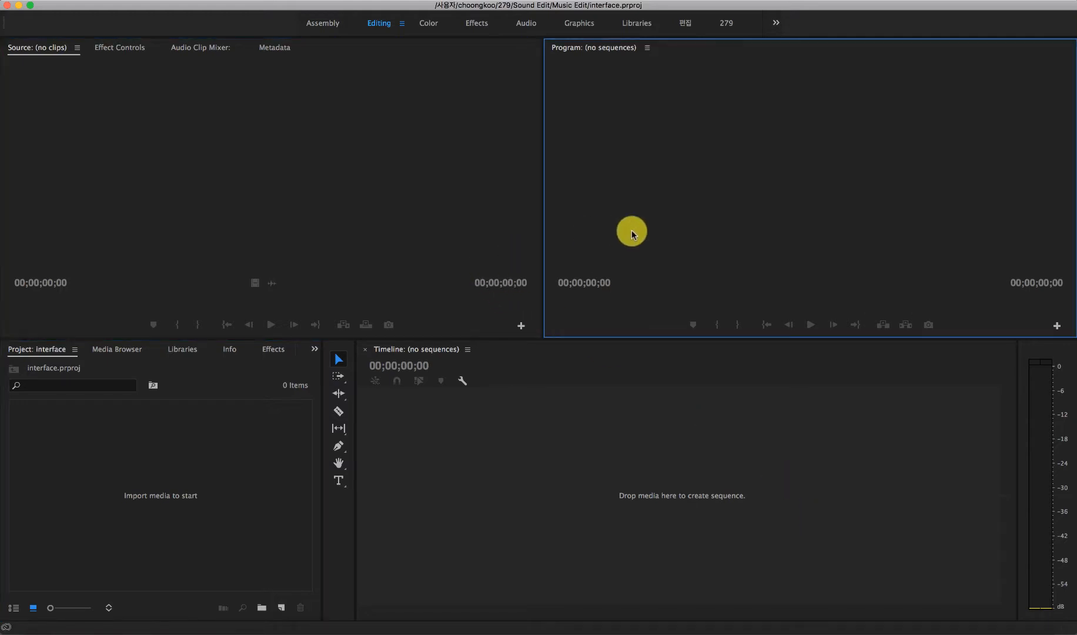
{"action": "left_click", "coordinate": [275, 471]}
{"action": "left_click", "coordinate": [480, 477]}
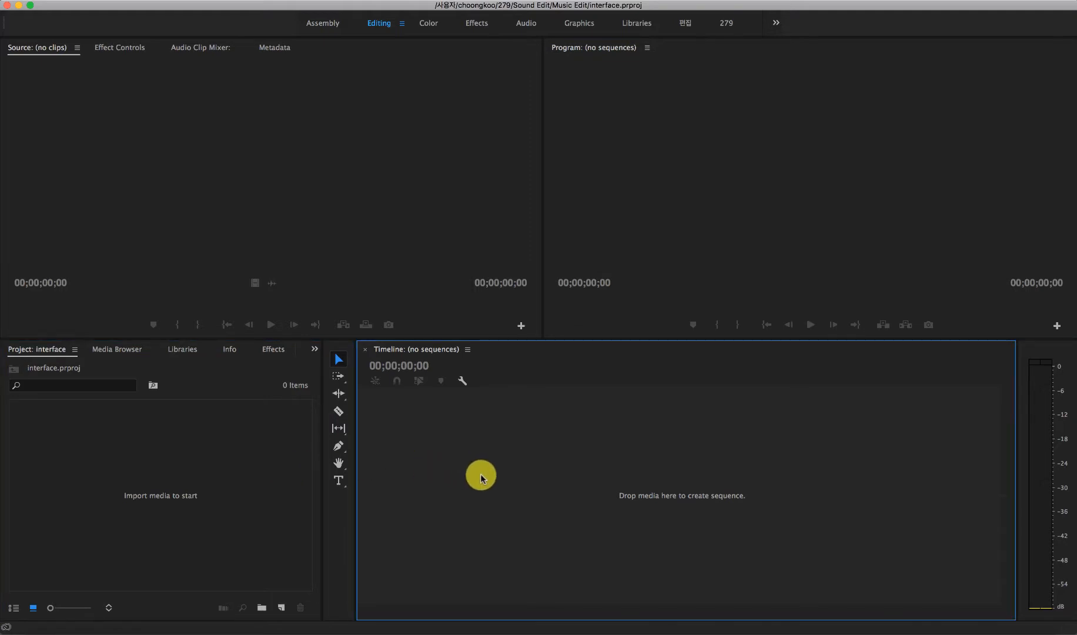
{"action": "left_click", "coordinate": [336, 239]}
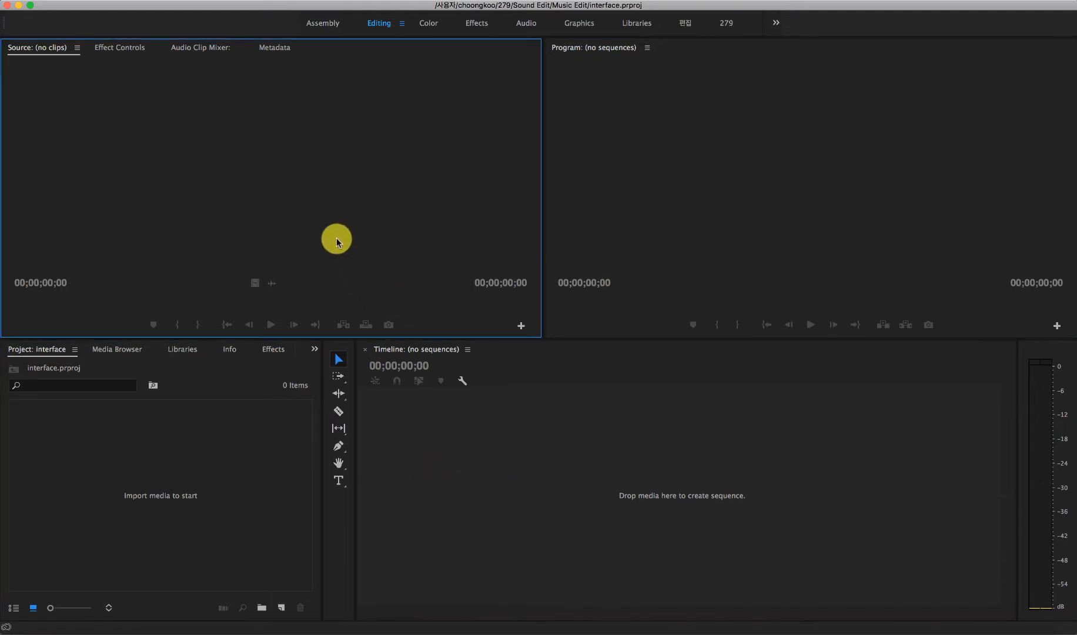
Step: Compare the Source and Program monitors by activating each of them alternately
{"action": "left_click", "coordinate": [723, 227]}
{"action": "left_click", "coordinate": [426, 197]}
{"action": "left_click", "coordinate": [667, 185]}
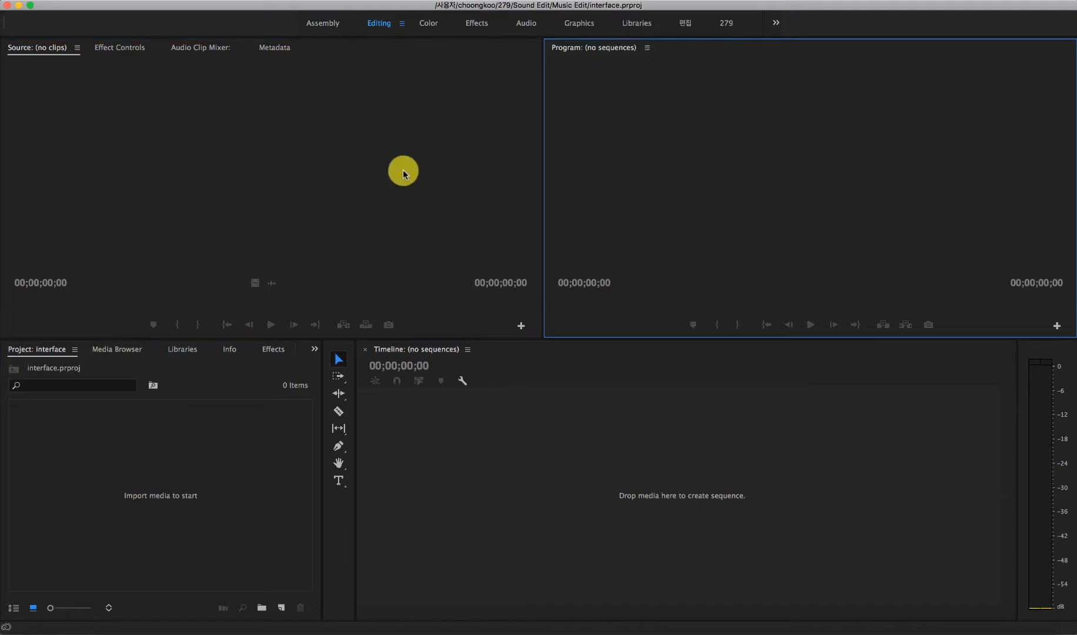
{"action": "left_click", "coordinate": [401, 170]}
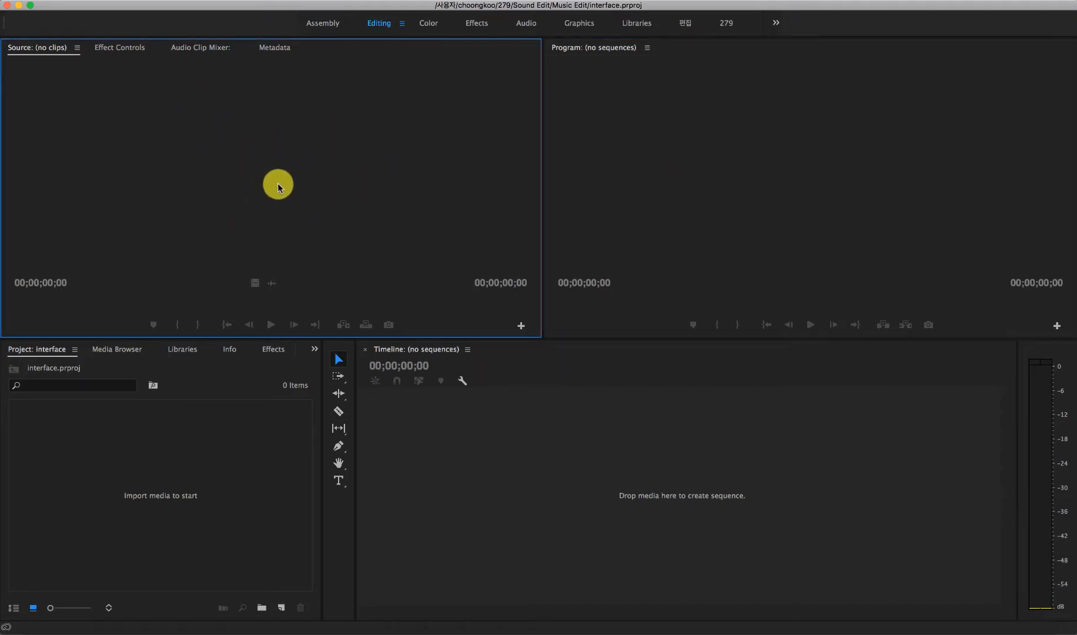
{"action": "left_click", "coordinate": [726, 163]}
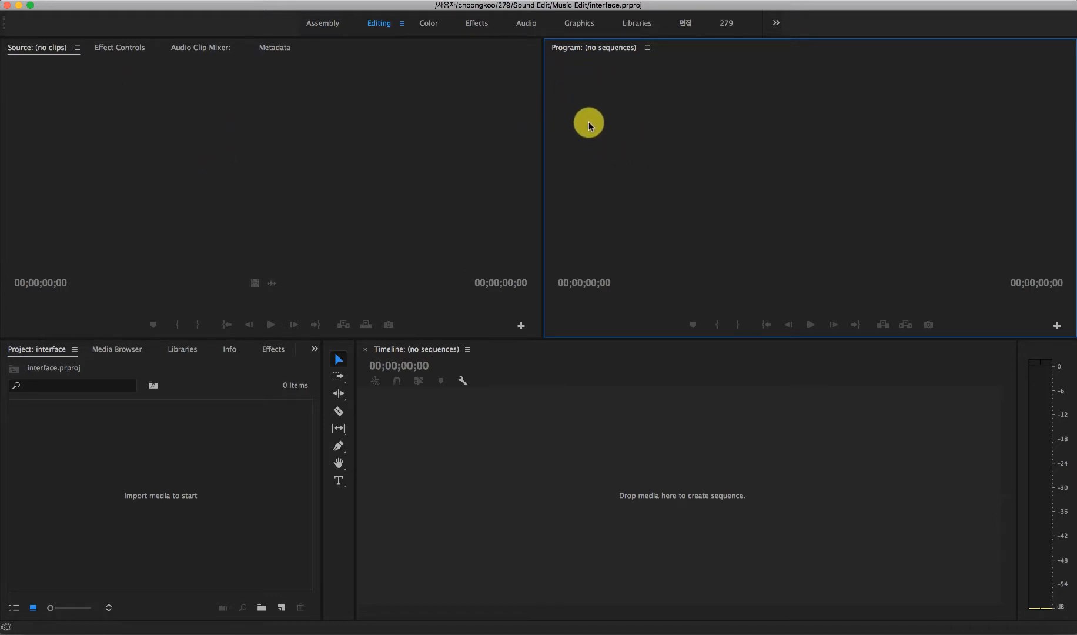
{"action": "left_click", "coordinate": [400, 214]}
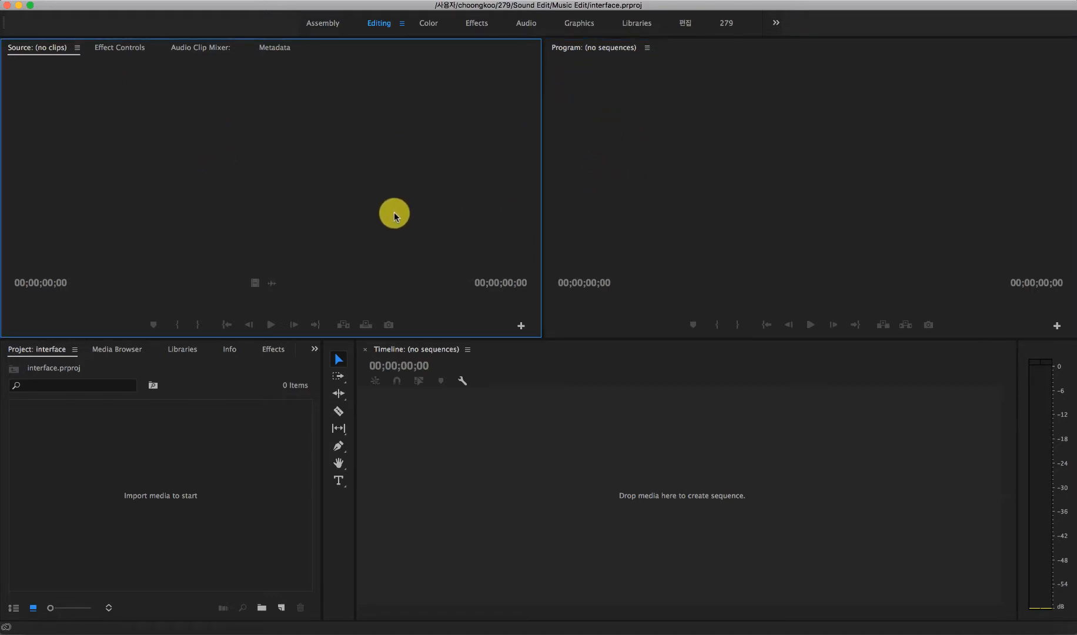
{"action": "left_click", "coordinate": [624, 196]}
{"action": "left_click", "coordinate": [422, 193]}
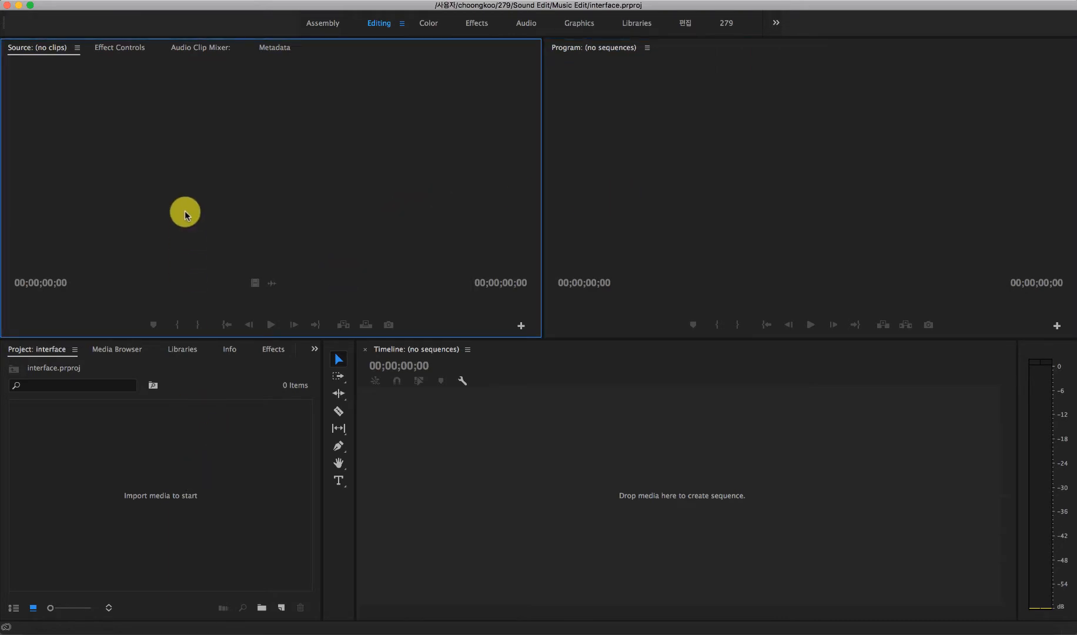
{"action": "left_click", "coordinate": [684, 199]}
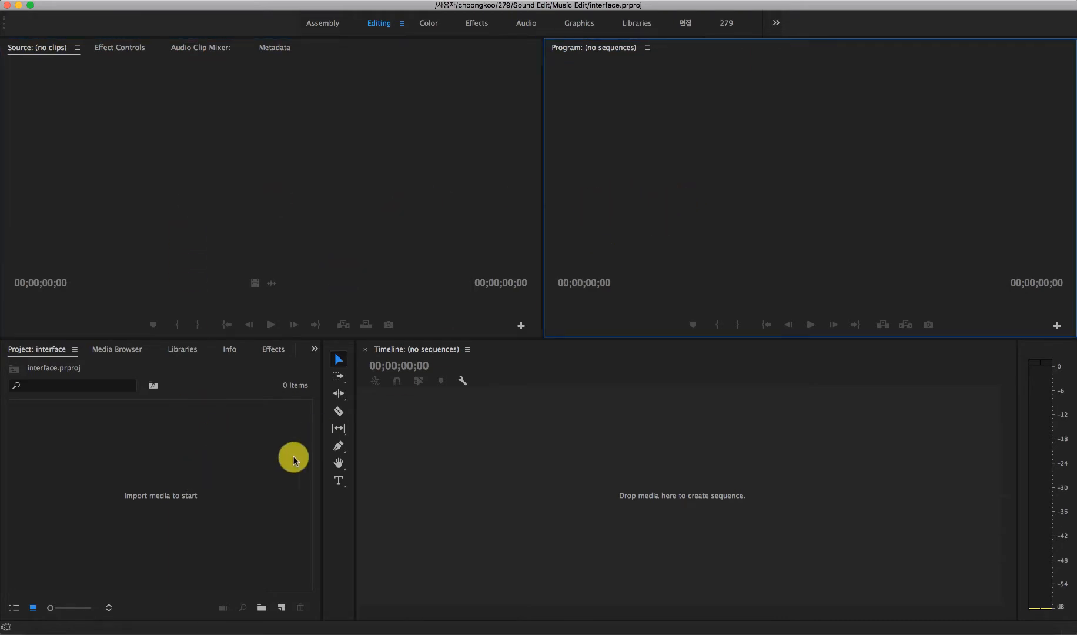
Step: Look through the Media Browser, Libraries, Info and Effects grouped with the Project area, and revisit the Source monitor and Timeline
{"action": "left_click", "coordinate": [231, 479]}
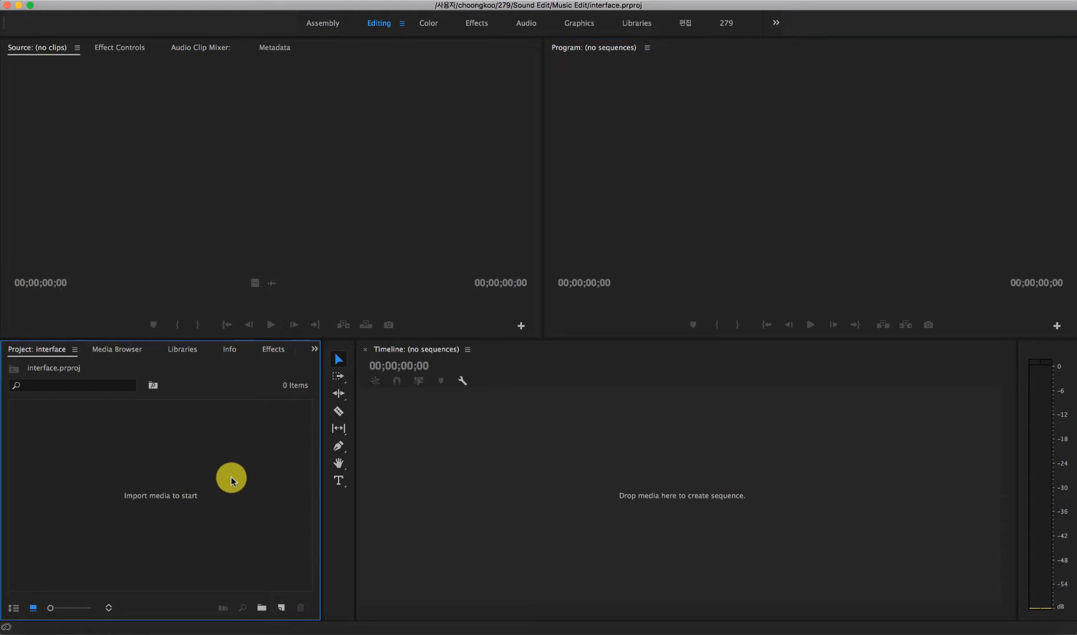
{"action": "left_click", "coordinate": [109, 349]}
{"action": "left_click", "coordinate": [179, 351]}
{"action": "left_click", "coordinate": [229, 349]}
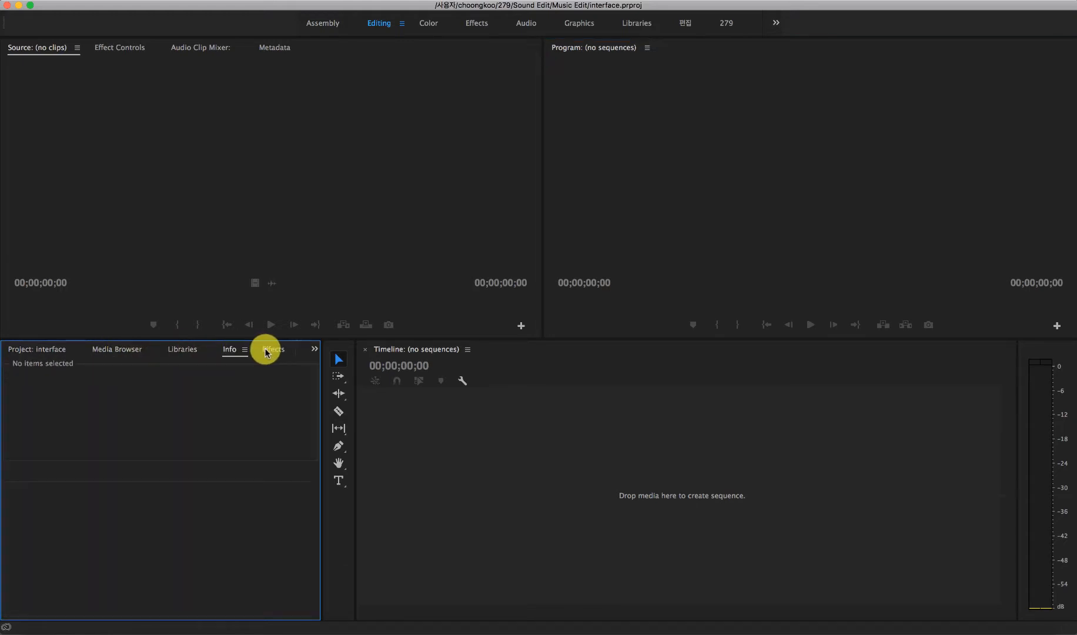
{"action": "left_click", "coordinate": [272, 349]}
{"action": "left_click", "coordinate": [22, 353]}
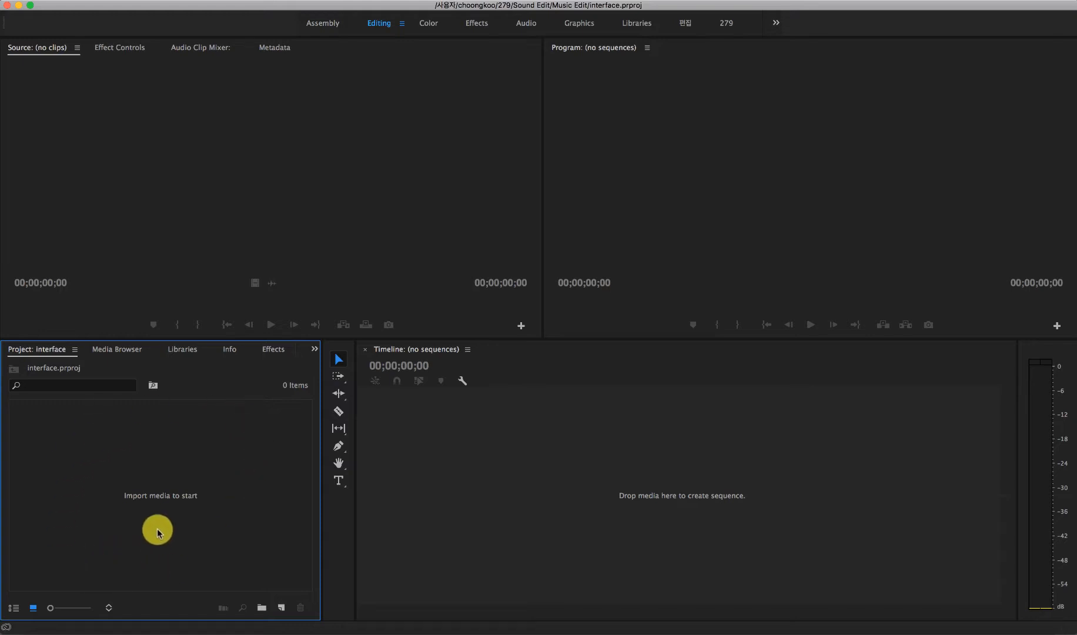
{"action": "left_click", "coordinate": [233, 238]}
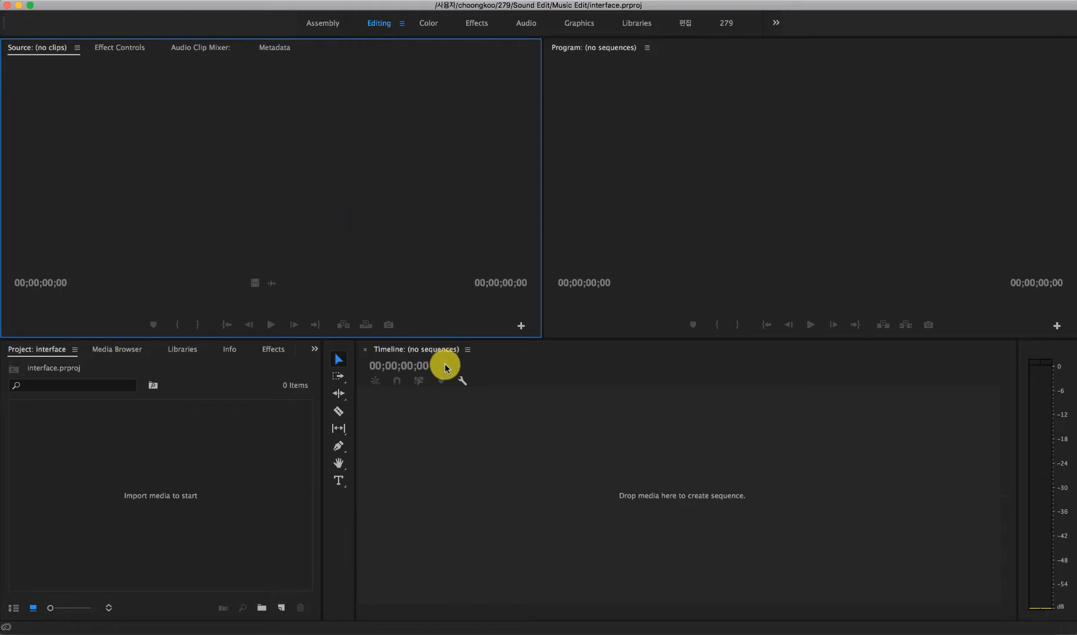
{"action": "left_click", "coordinate": [540, 441]}
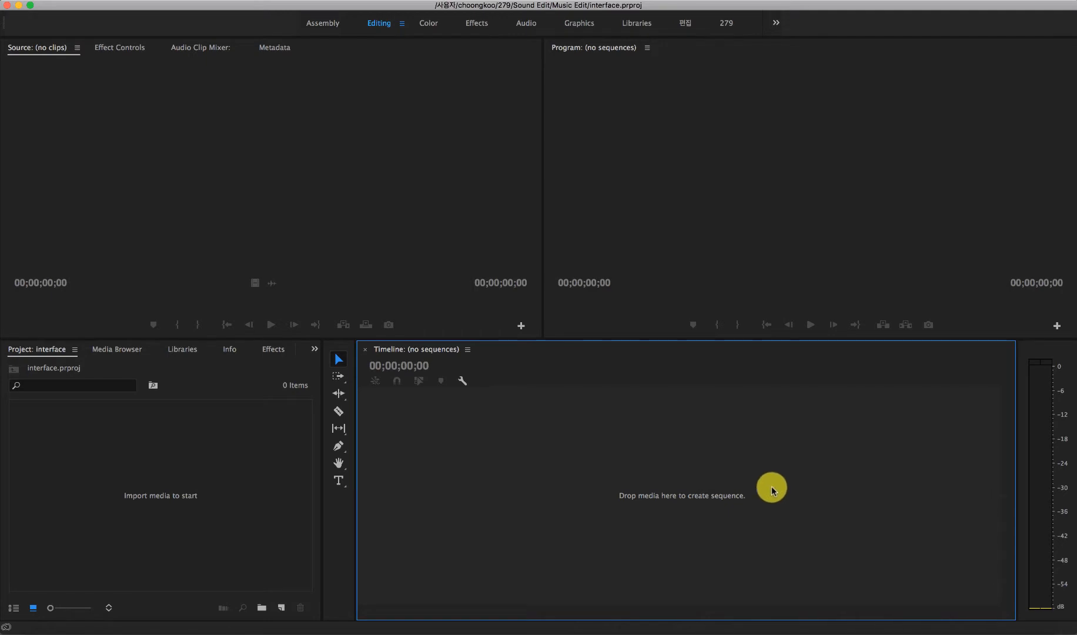
Step: Activate the Program, Project, Source and Timeline areas repeatedly to trace the order in which they are used
{"action": "left_click", "coordinate": [773, 174]}
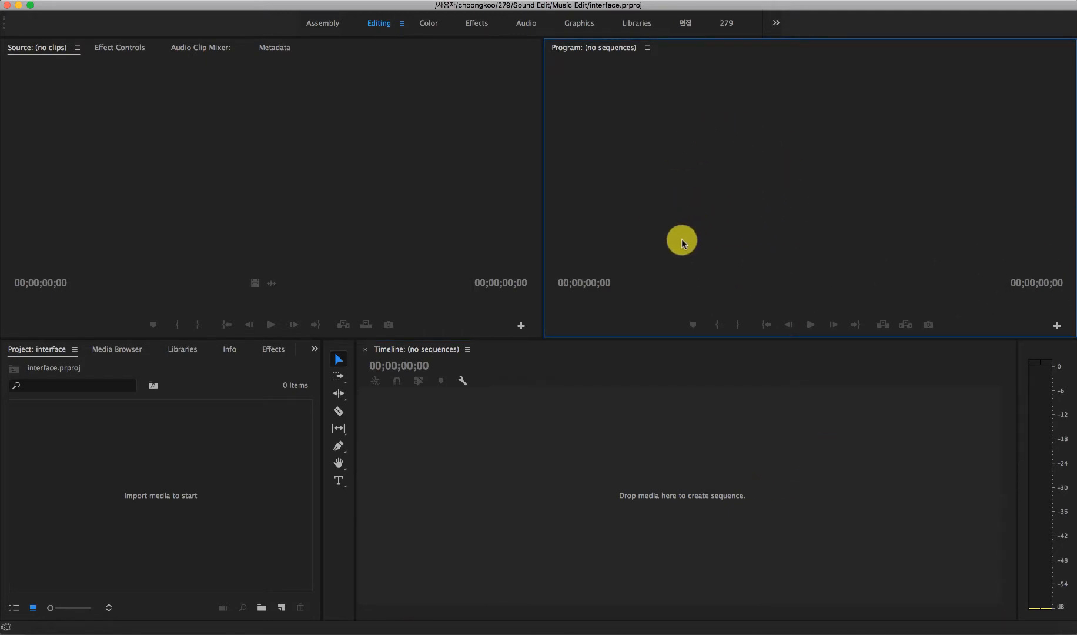
{"action": "left_click", "coordinate": [178, 462]}
{"action": "left_click", "coordinate": [232, 250]}
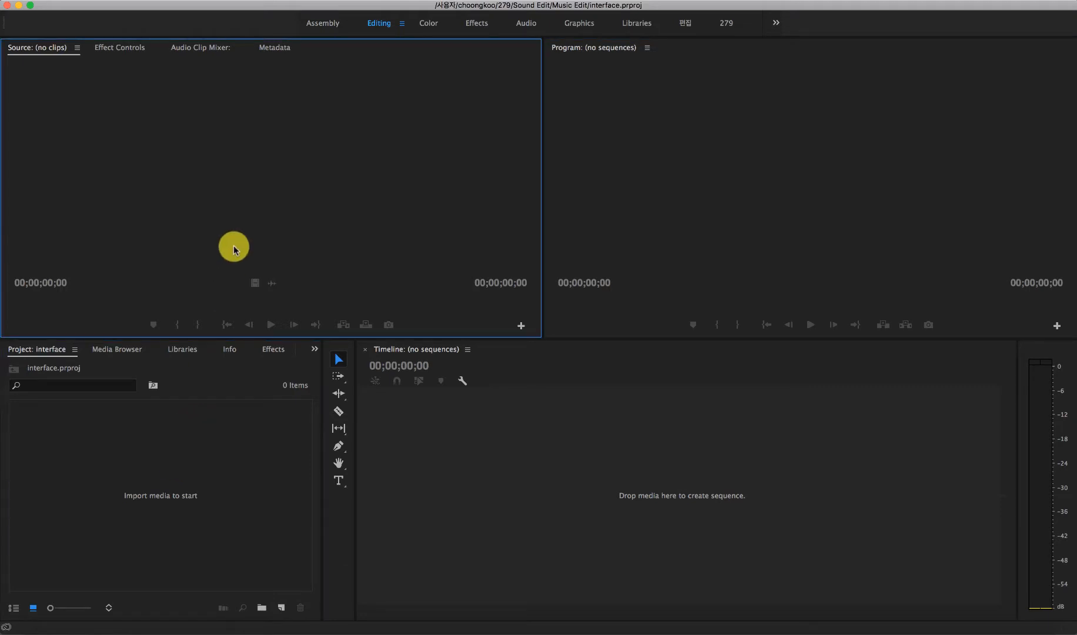
{"action": "left_click", "coordinate": [455, 436]}
{"action": "left_click", "coordinate": [620, 224]}
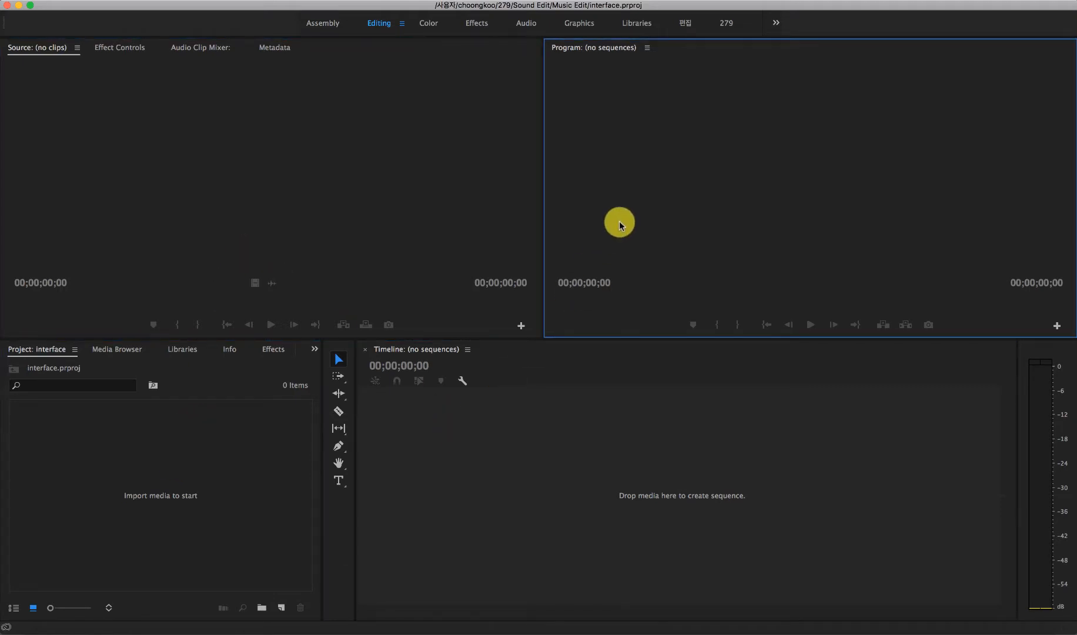
{"action": "left_click", "coordinate": [176, 502]}
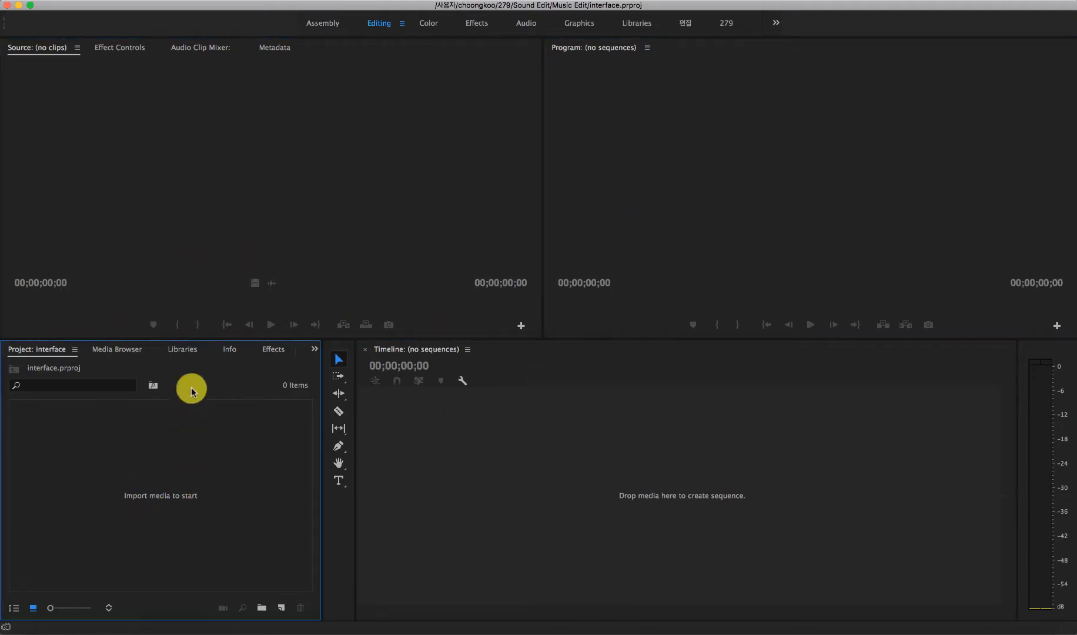
{"action": "left_click", "coordinate": [218, 235]}
{"action": "left_click", "coordinate": [445, 418]}
{"action": "left_click", "coordinate": [659, 231]}
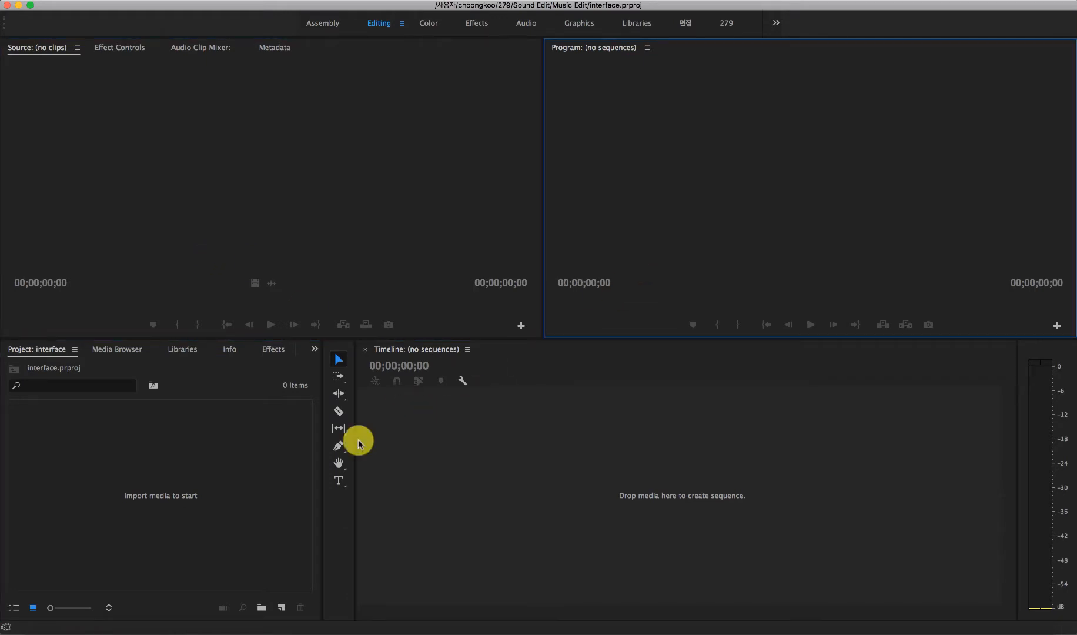
{"action": "left_click", "coordinate": [253, 495]}
{"action": "left_click", "coordinate": [320, 284]}
{"action": "left_click", "coordinate": [501, 475]}
{"action": "left_click", "coordinate": [659, 288]}
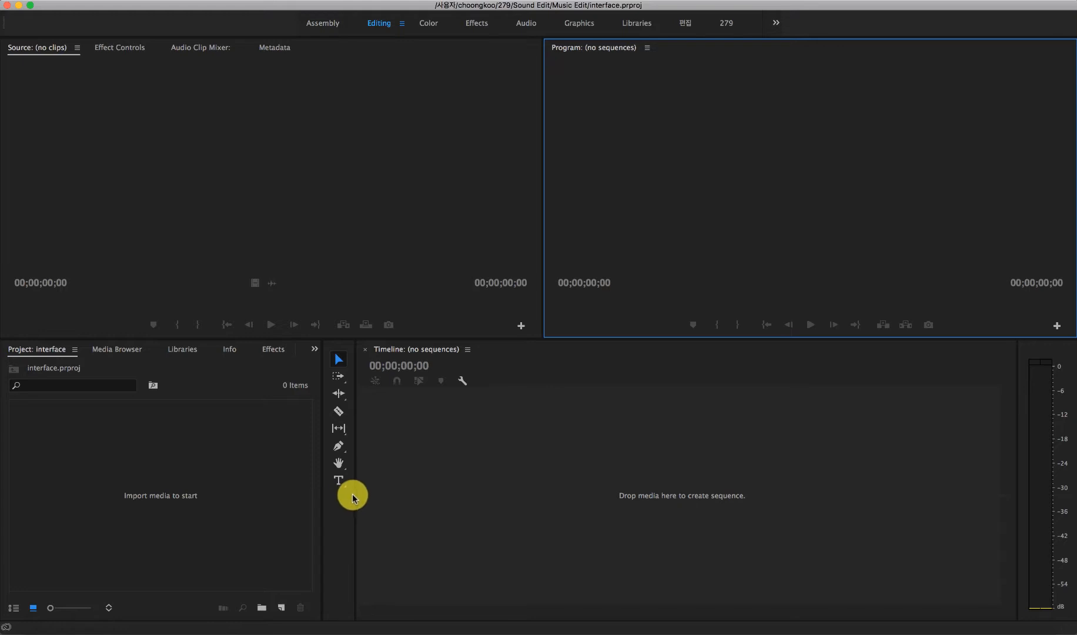
Step: Examine the Tools and the Audio Meters on either side of the Timeline, and return to the Project area
{"action": "left_click", "coordinate": [346, 533]}
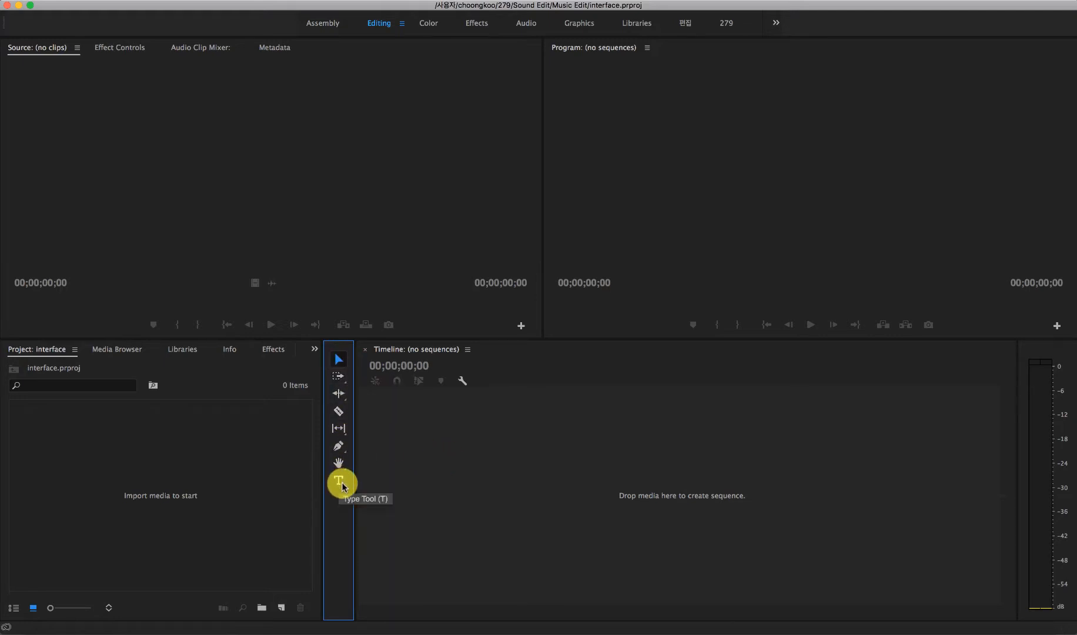
{"action": "left_click", "coordinate": [1046, 489]}
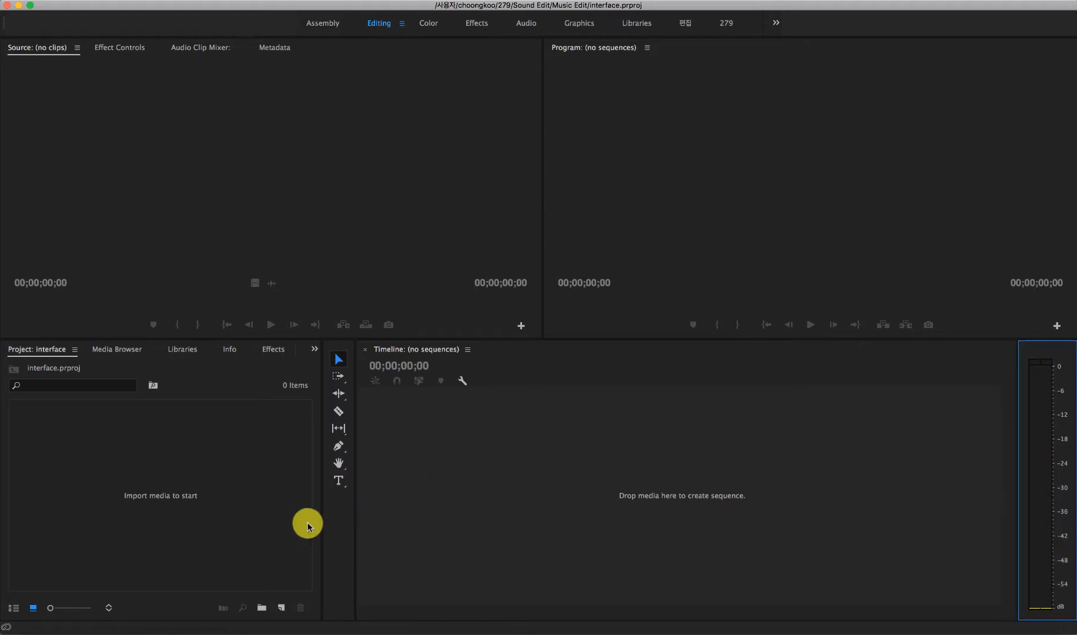
{"action": "left_click", "coordinate": [250, 503]}
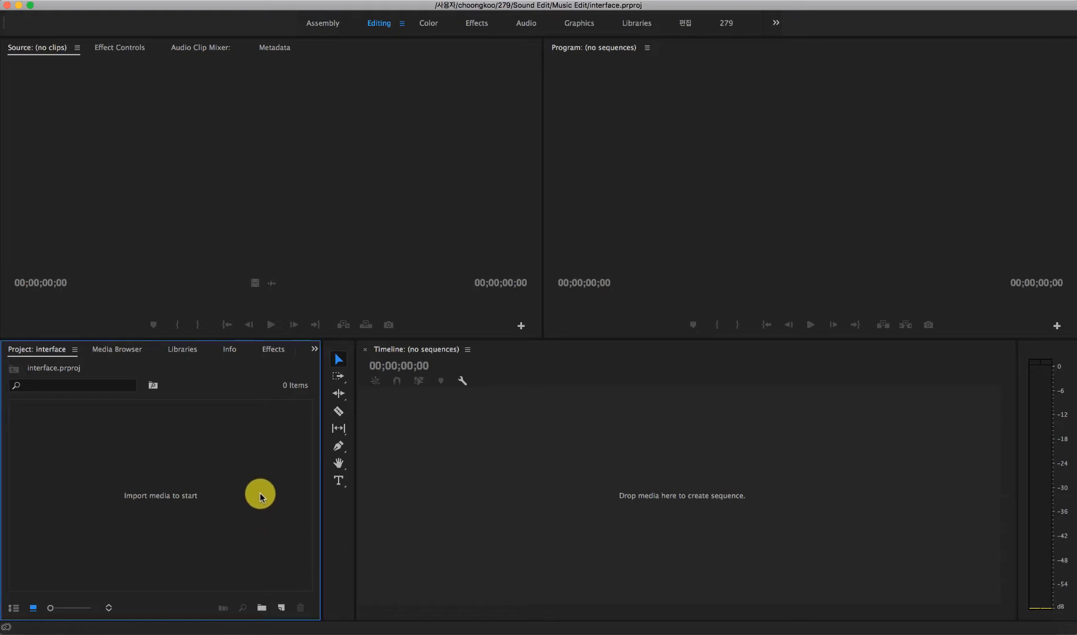
Step: Close the Libraries and Media Browser panels grouped with the Project area
{"action": "left_click", "coordinate": [273, 353]}
{"action": "left_click", "coordinate": [200, 351]}
{"action": "left_click", "coordinate": [154, 351]}
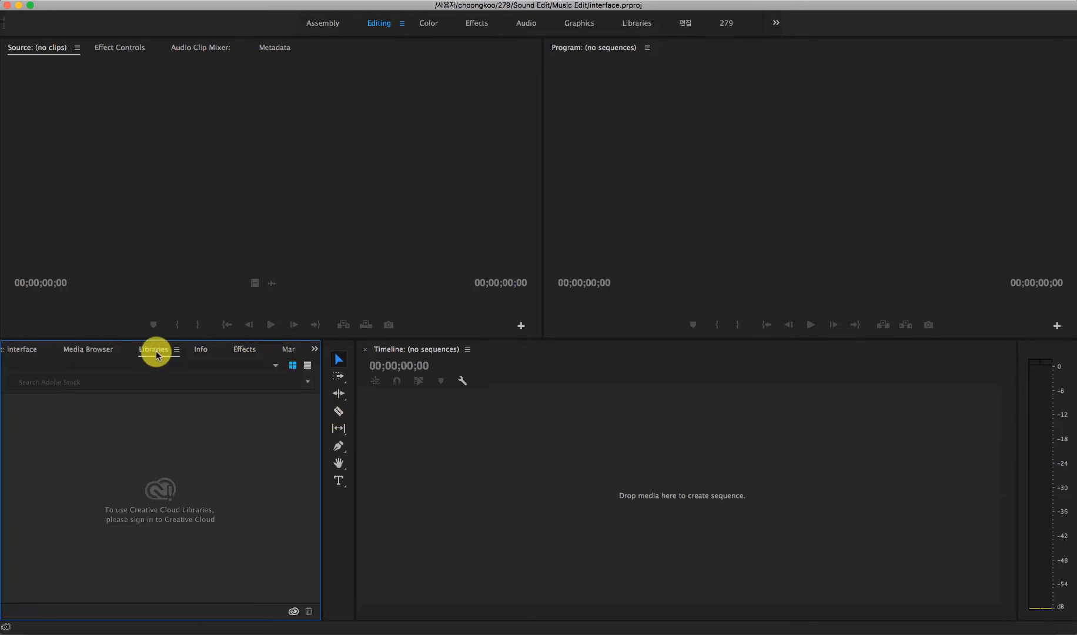
{"action": "left_click", "coordinate": [176, 350]}
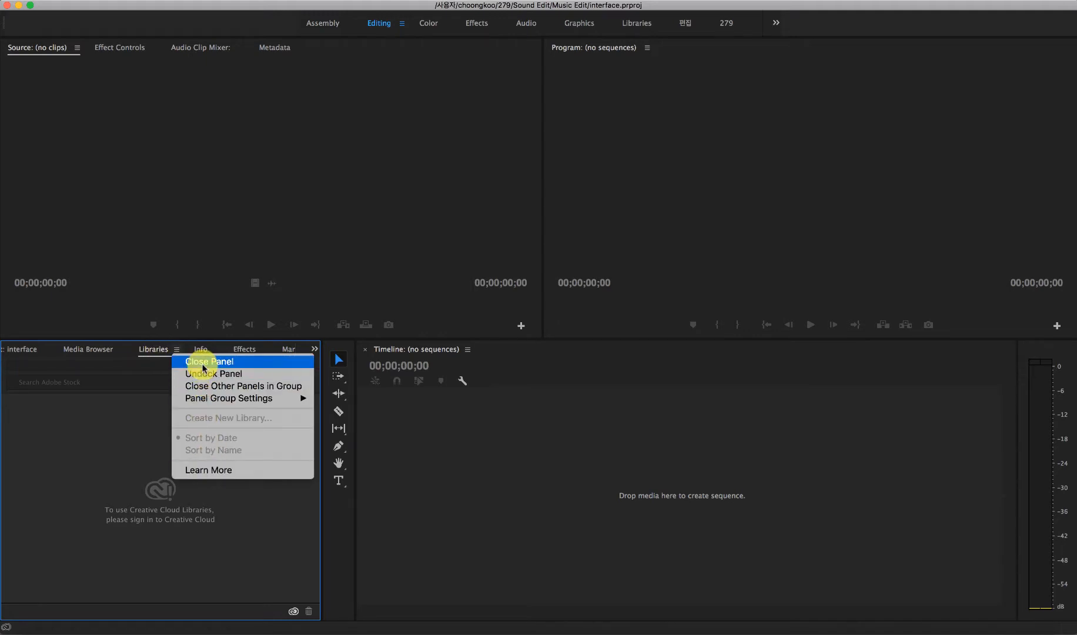
{"action": "left_click", "coordinate": [174, 365]}
{"action": "left_click", "coordinate": [105, 351]}
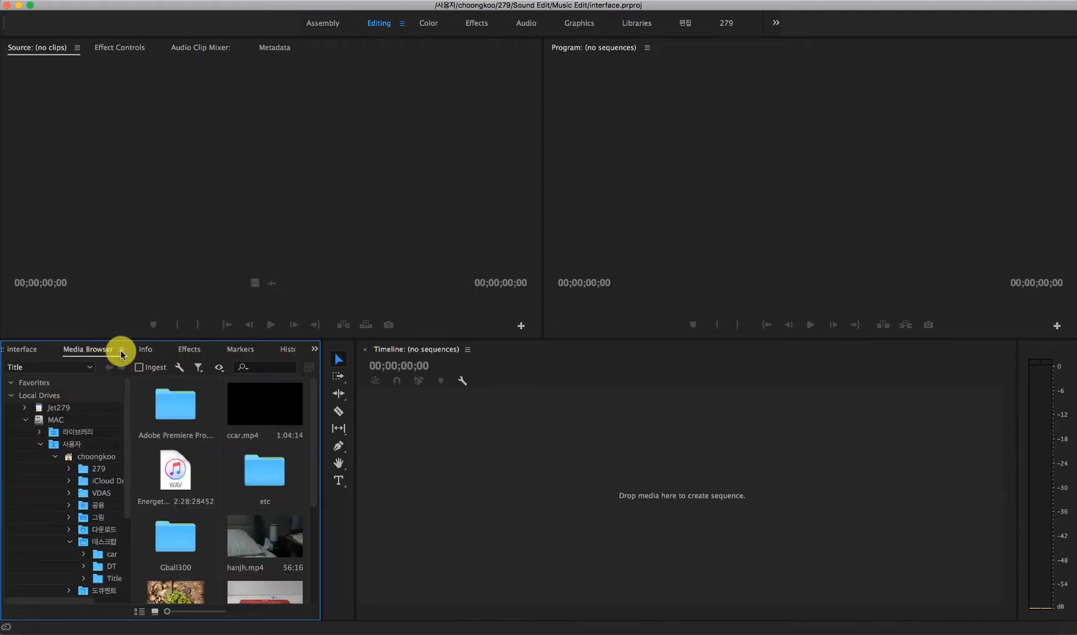
{"action": "left_click", "coordinate": [122, 351]}
{"action": "left_click", "coordinate": [144, 361]}
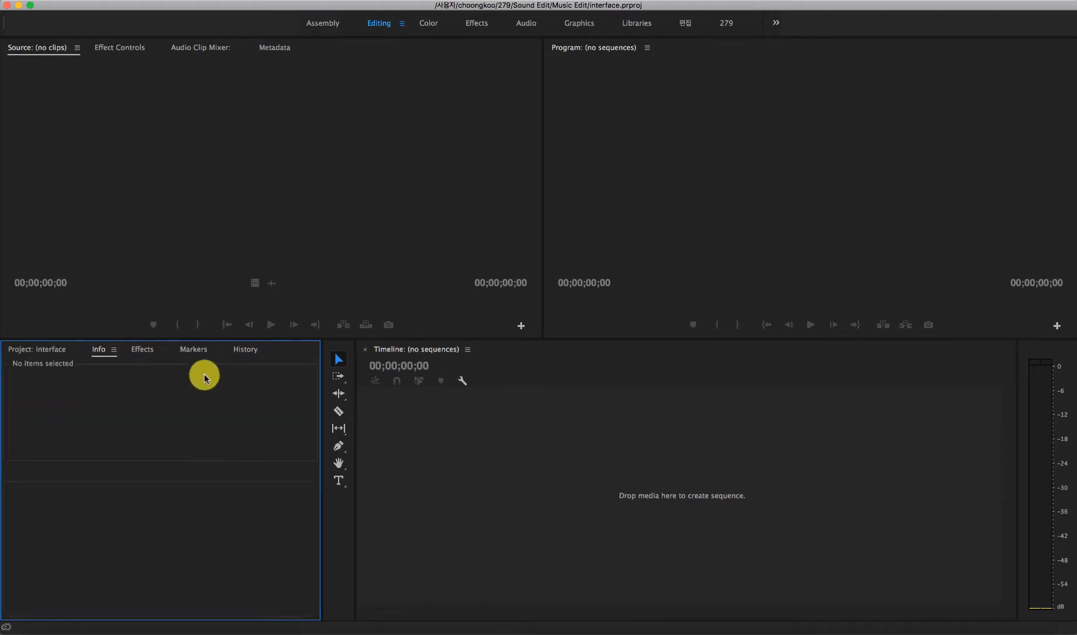
Step: Close the Info, History, Markers and Effects panels, keeping only the Project panel in its group
{"action": "left_click", "coordinate": [114, 351]}
{"action": "left_click", "coordinate": [134, 363]}
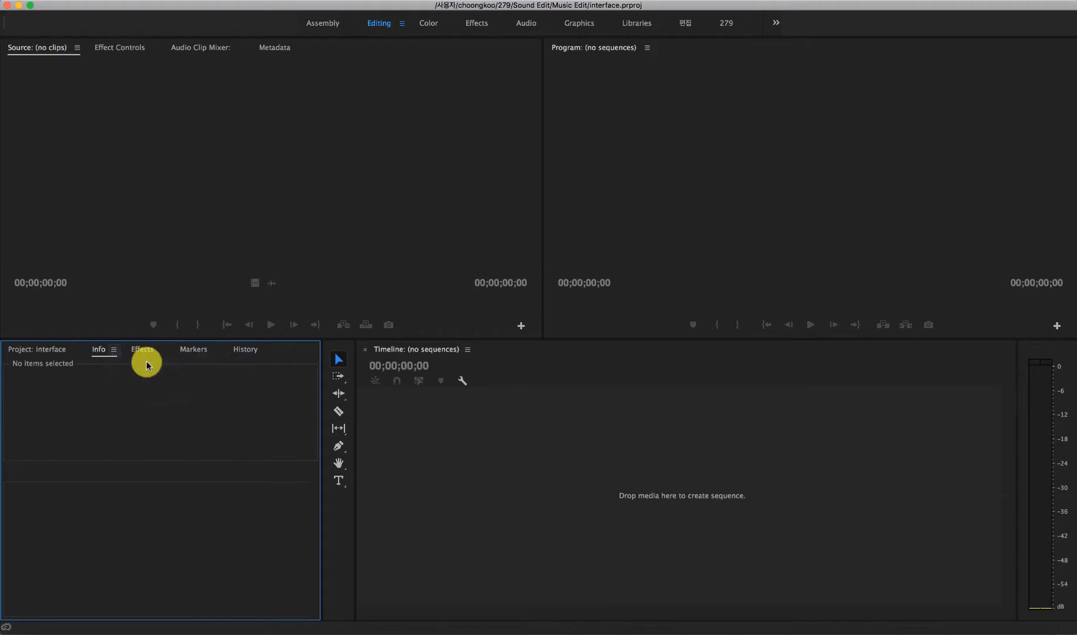
{"action": "left_click", "coordinate": [206, 351]}
{"action": "left_click", "coordinate": [227, 350]}
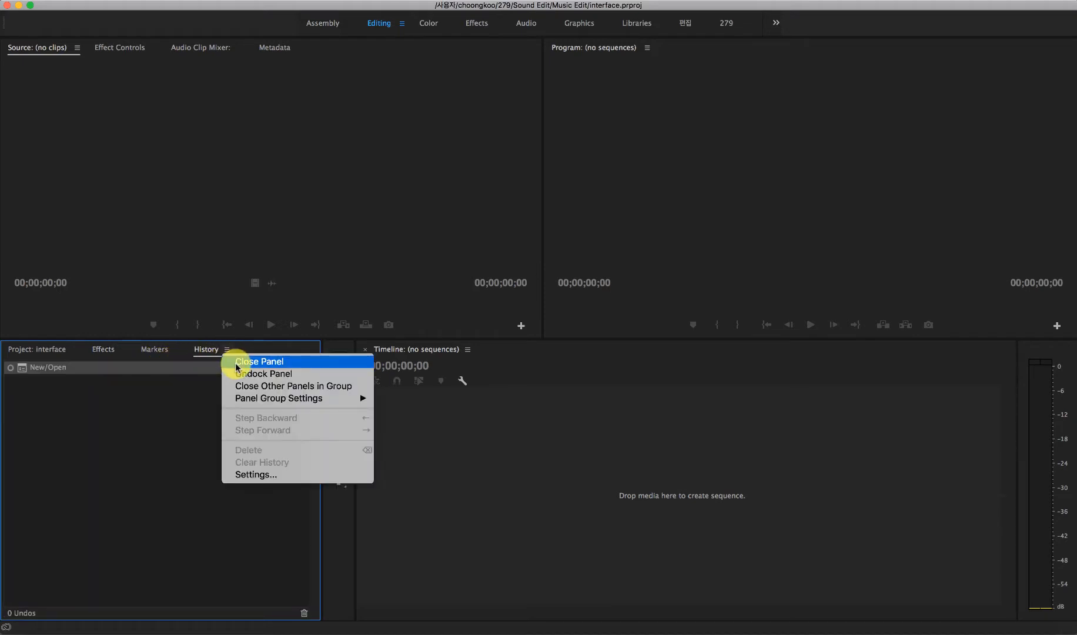
{"action": "left_click", "coordinate": [237, 362]}
{"action": "left_click", "coordinate": [177, 351]}
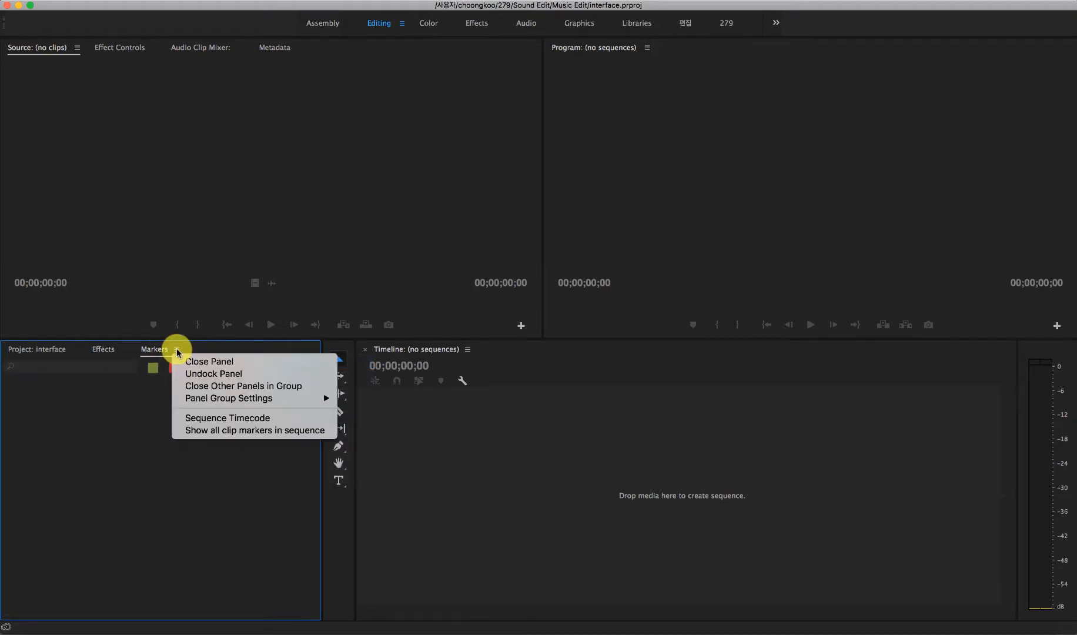
{"action": "left_click", "coordinate": [184, 360]}
{"action": "left_click", "coordinate": [123, 349]}
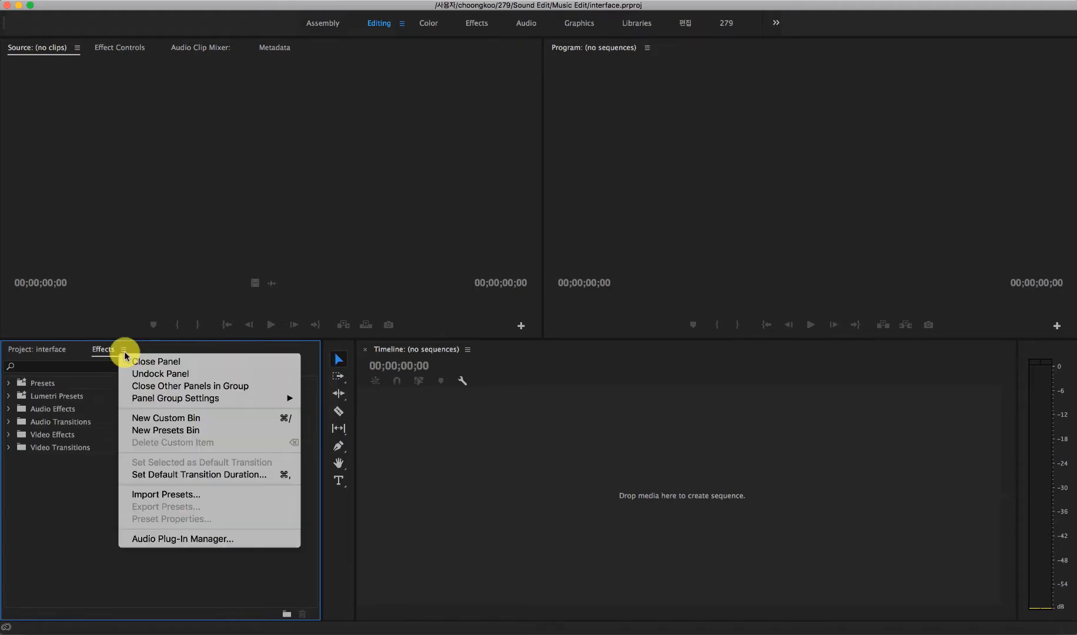
{"action": "left_click", "coordinate": [123, 357]}
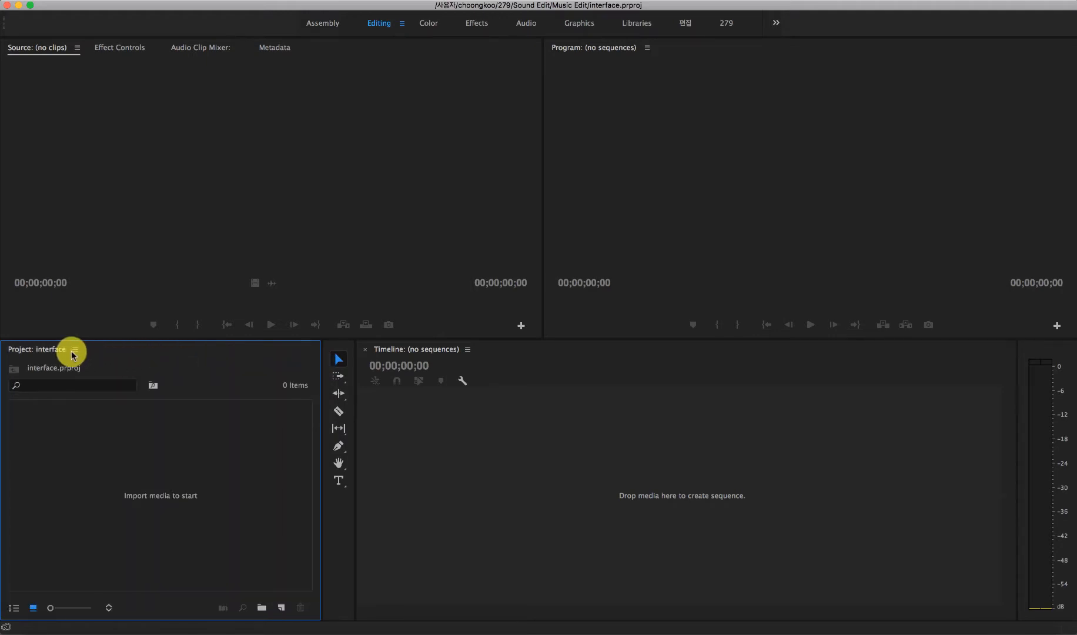
Step: Close the Project panel and the Timeline panel
{"action": "left_click", "coordinate": [74, 349]}
{"action": "left_click", "coordinate": [91, 335]}
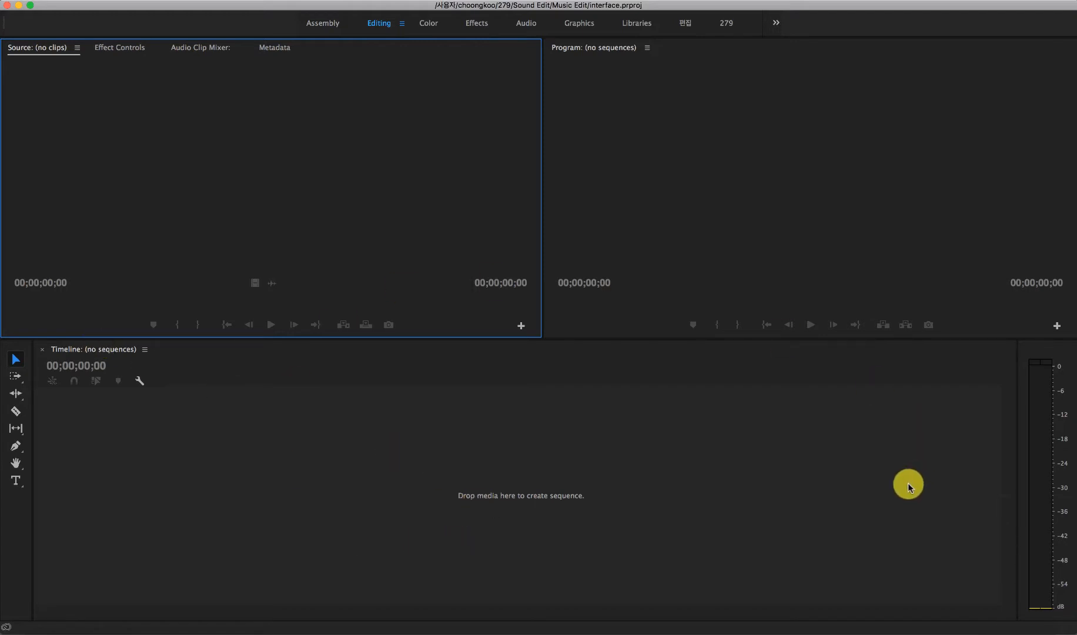
{"action": "left_click", "coordinate": [1008, 354]}
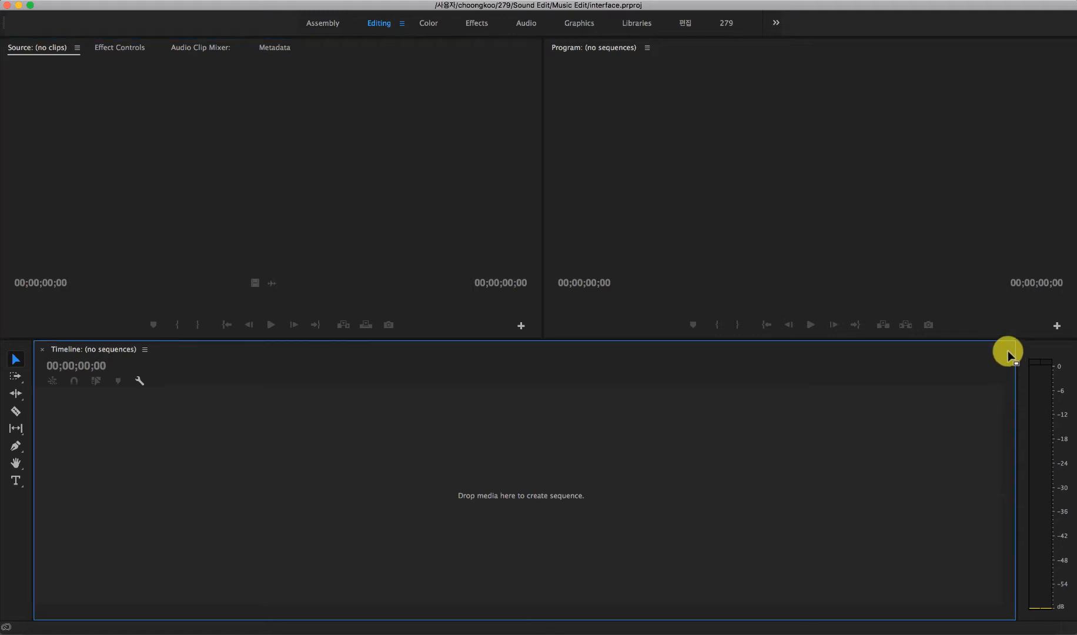
{"action": "left_click", "coordinate": [144, 349]}
{"action": "left_click", "coordinate": [161, 337]}
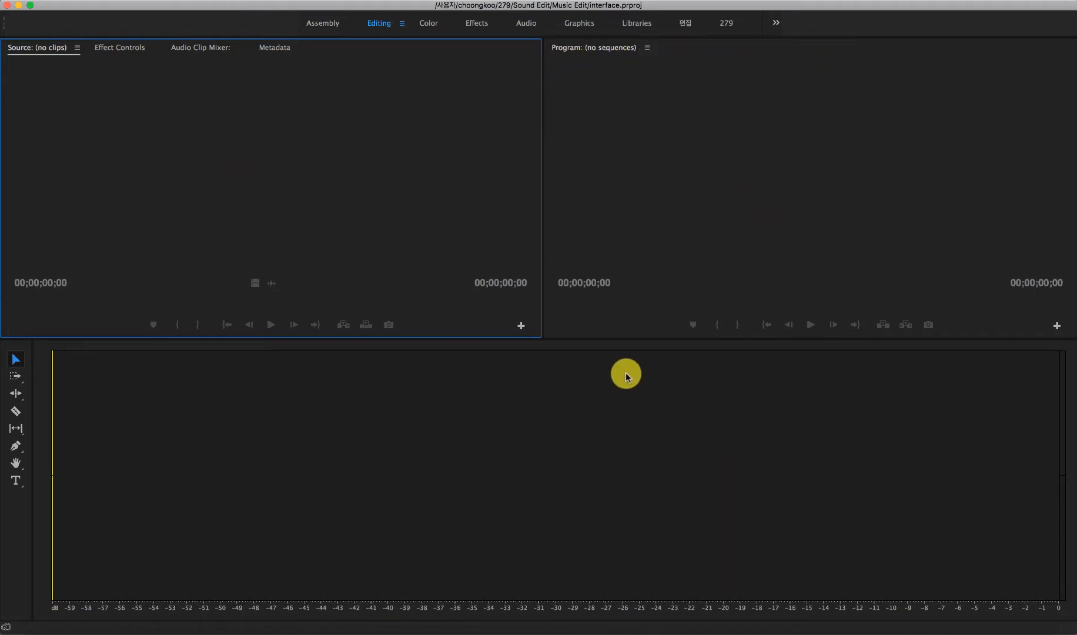
Step: Reset the Editing workspace to its saved layout
{"action": "left_click", "coordinate": [377, 4]}
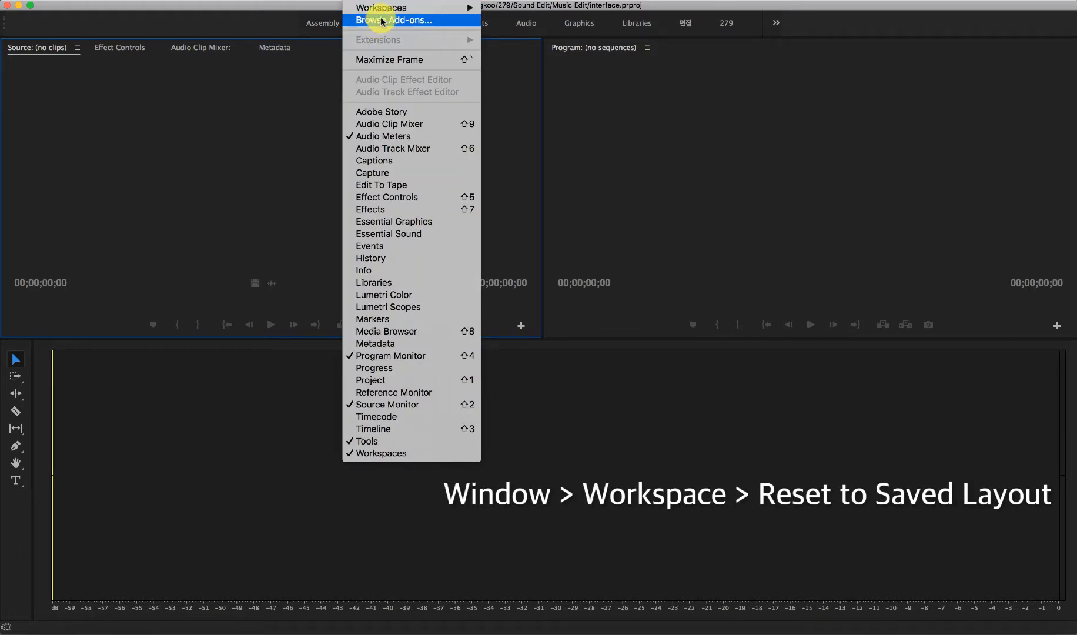
{"action": "mouse_move", "coordinate": [383, 13]}
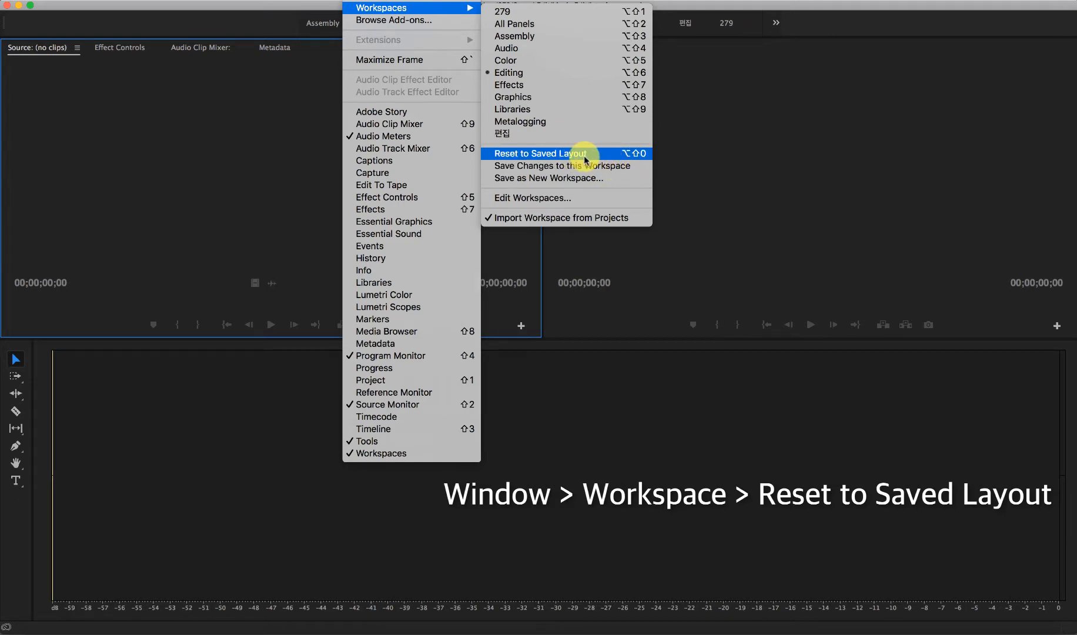
{"action": "left_click", "coordinate": [530, 157]}
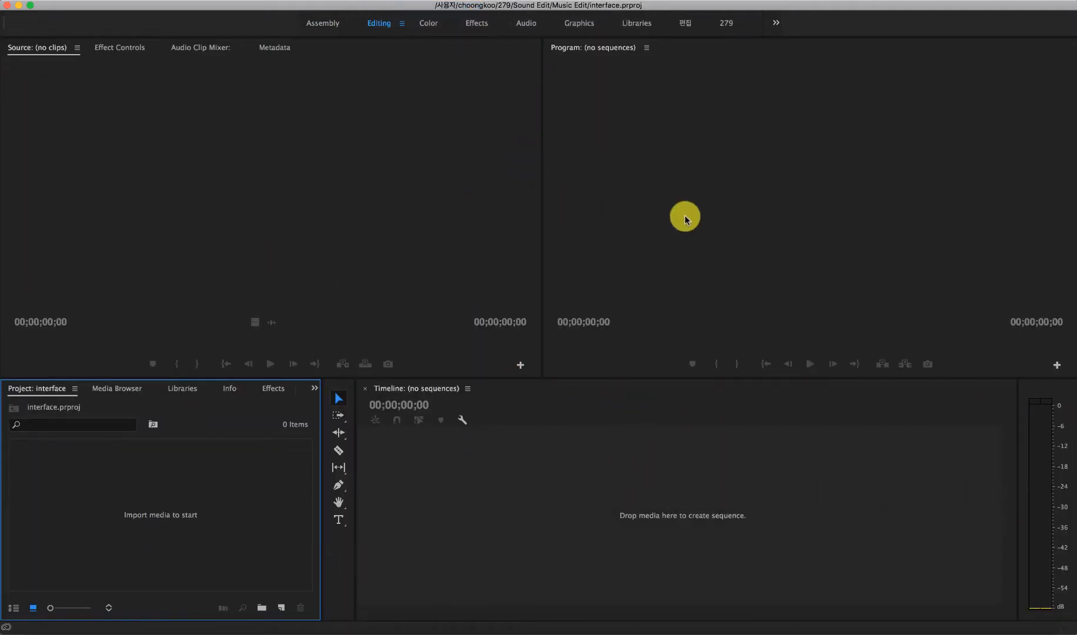
Step: Check the restored Source, Timeline, Program and Project areas by activating each of them
{"action": "left_click", "coordinate": [318, 255]}
{"action": "left_click", "coordinate": [542, 509]}
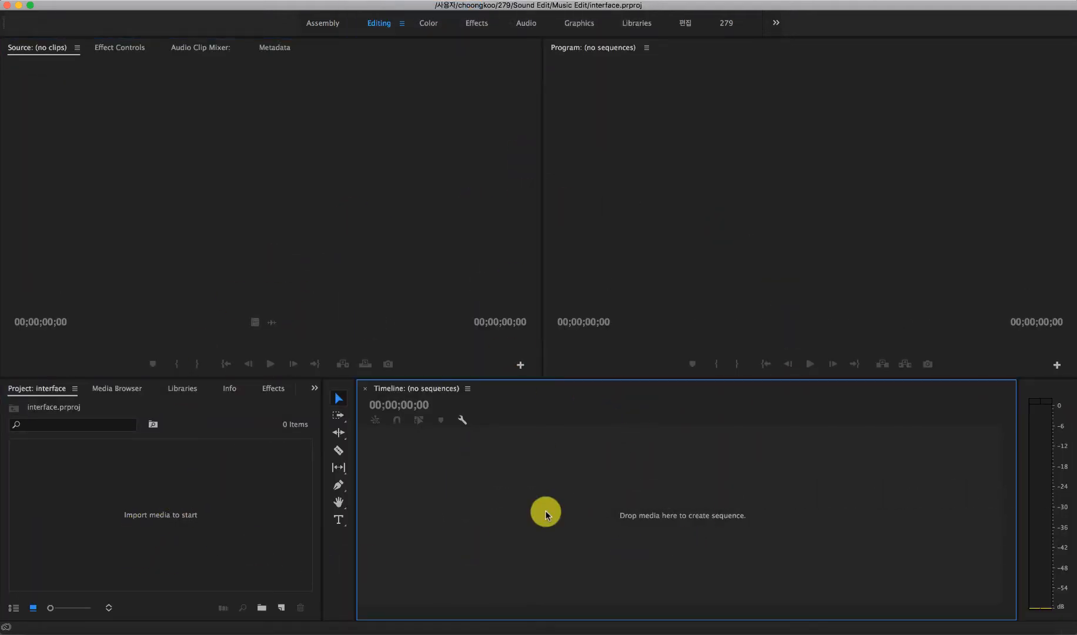
{"action": "left_click", "coordinate": [659, 263]}
{"action": "left_click", "coordinate": [234, 485]}
{"action": "left_click", "coordinate": [303, 288]}
{"action": "left_click", "coordinate": [500, 507]}
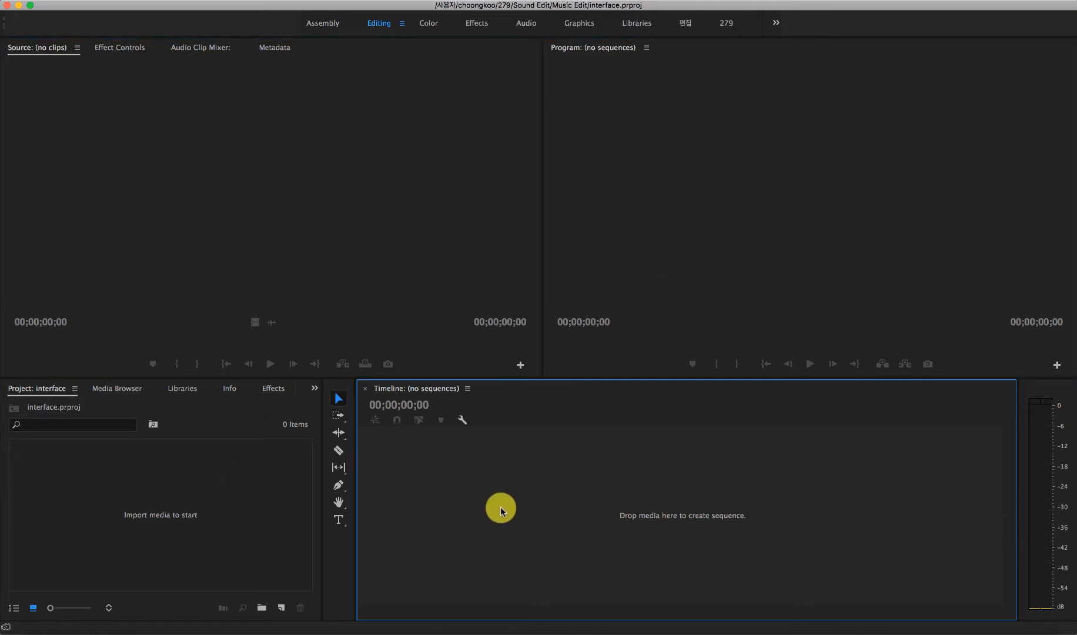
{"action": "left_click", "coordinate": [693, 278]}
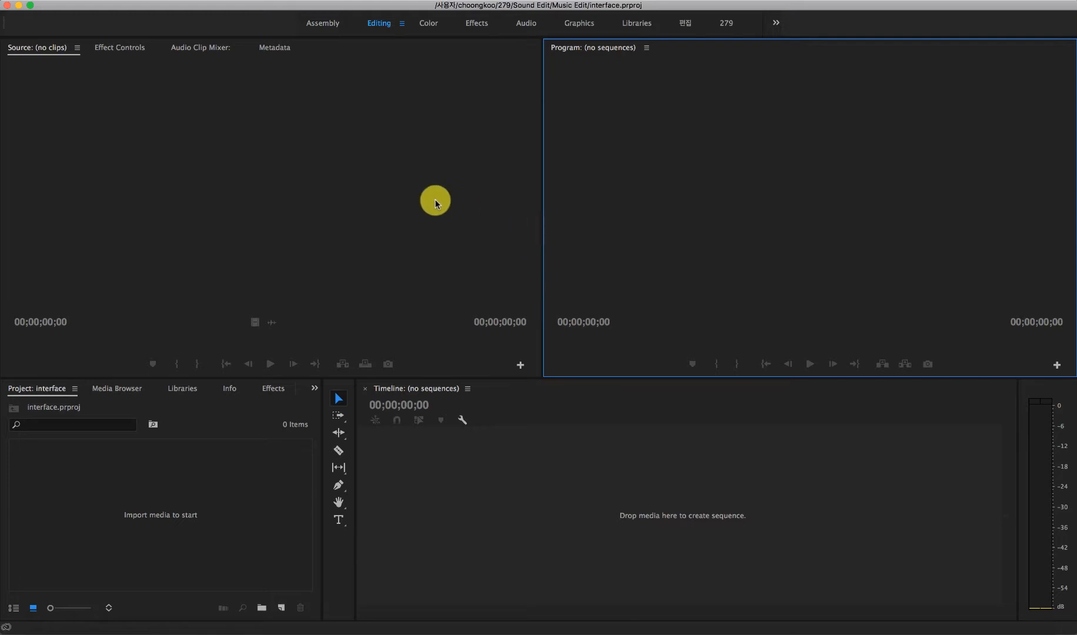
{"action": "left_click", "coordinate": [405, 189]}
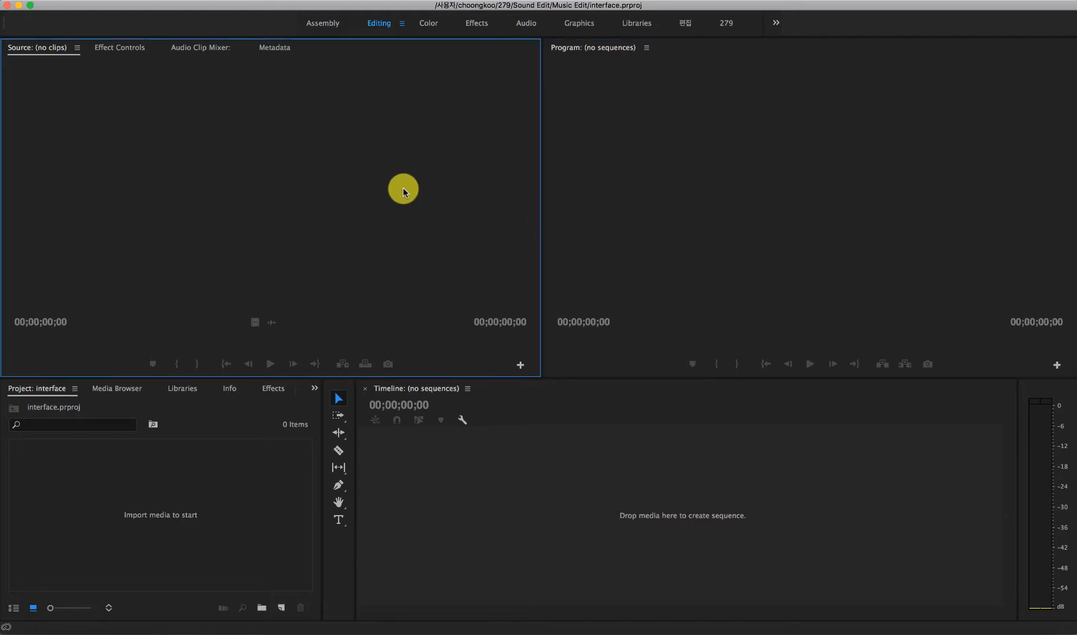
Step: Look through the Color, Effects, Audio, Graphics, Libraries and 편집 workspace layouts
{"action": "left_click", "coordinate": [429, 24]}
{"action": "left_click", "coordinate": [481, 27]}
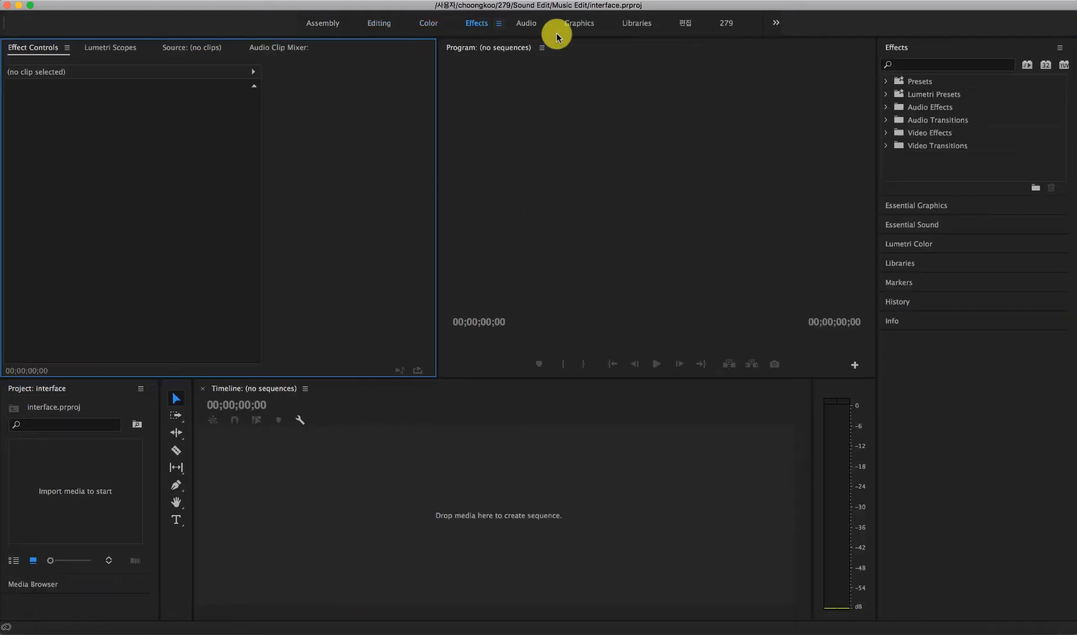
{"action": "left_click", "coordinate": [526, 27]}
{"action": "left_click", "coordinate": [579, 25]}
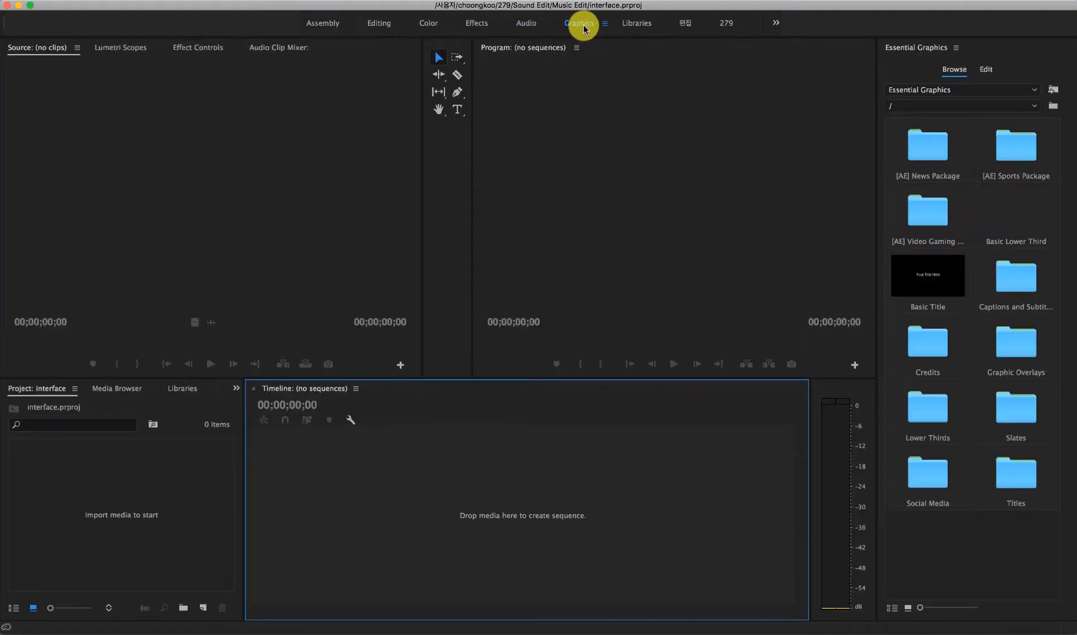
{"action": "left_click", "coordinate": [637, 24]}
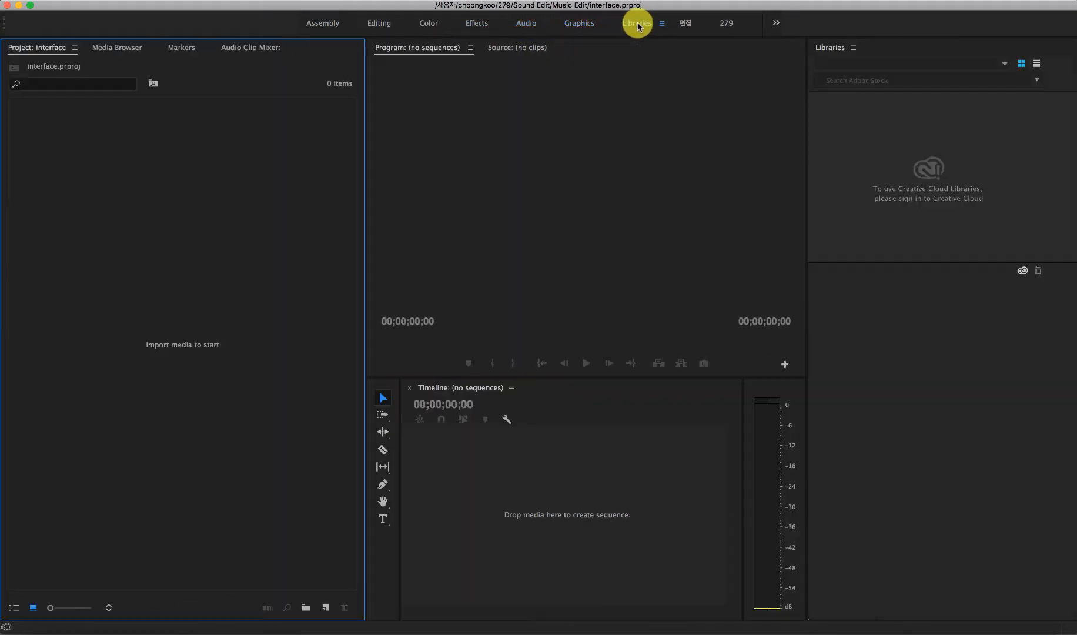
{"action": "left_click", "coordinate": [685, 26]}
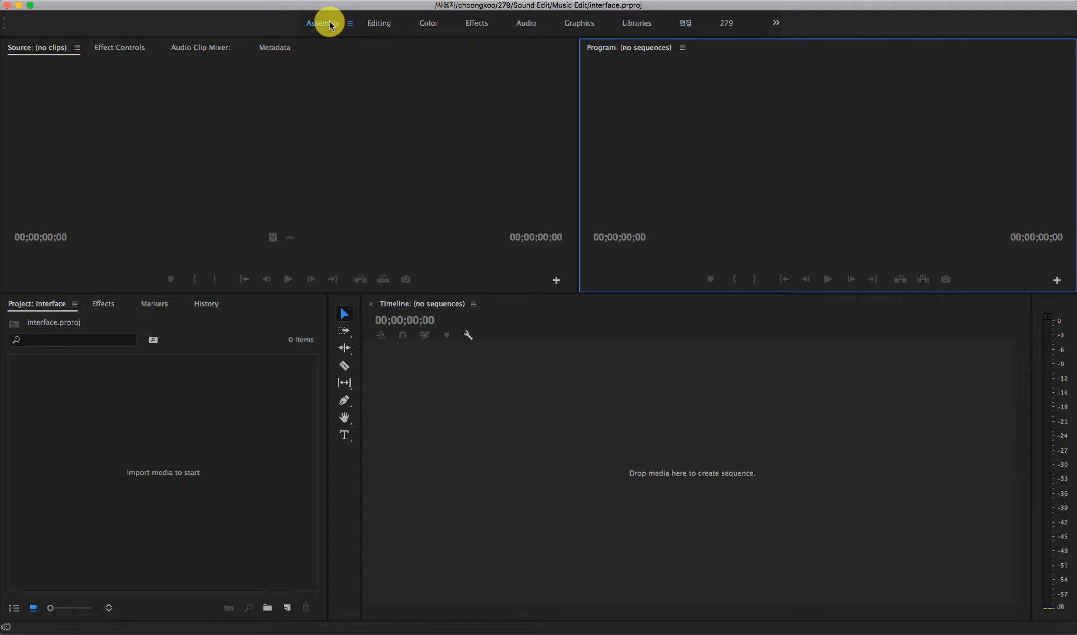
Step: Compare the Editing, Color and Effects workspace layouts
{"action": "left_click", "coordinate": [379, 26]}
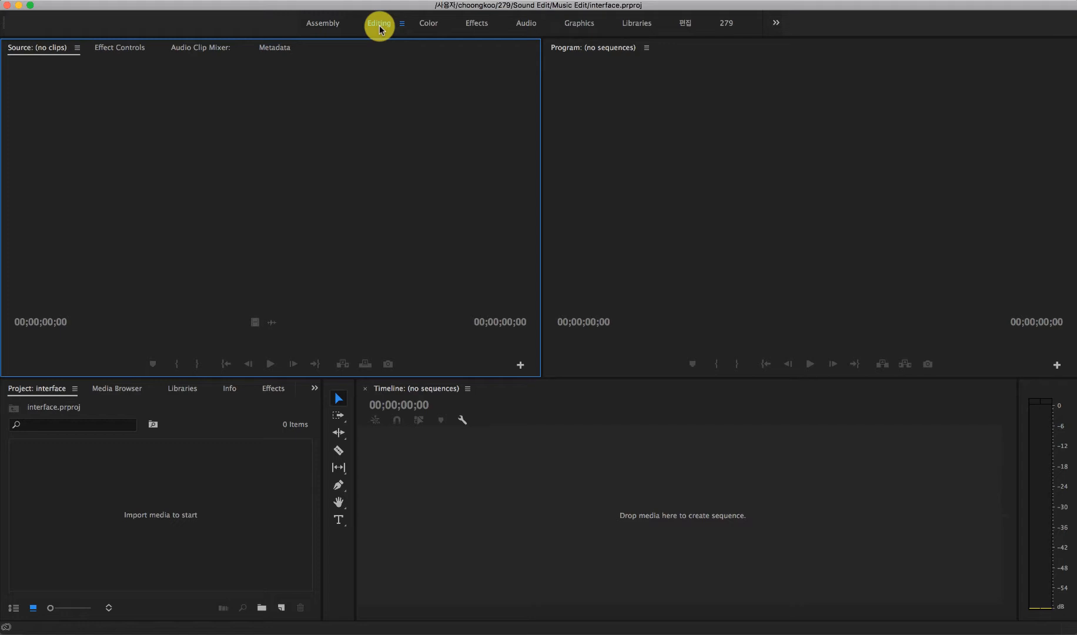
{"action": "left_click", "coordinate": [428, 23]}
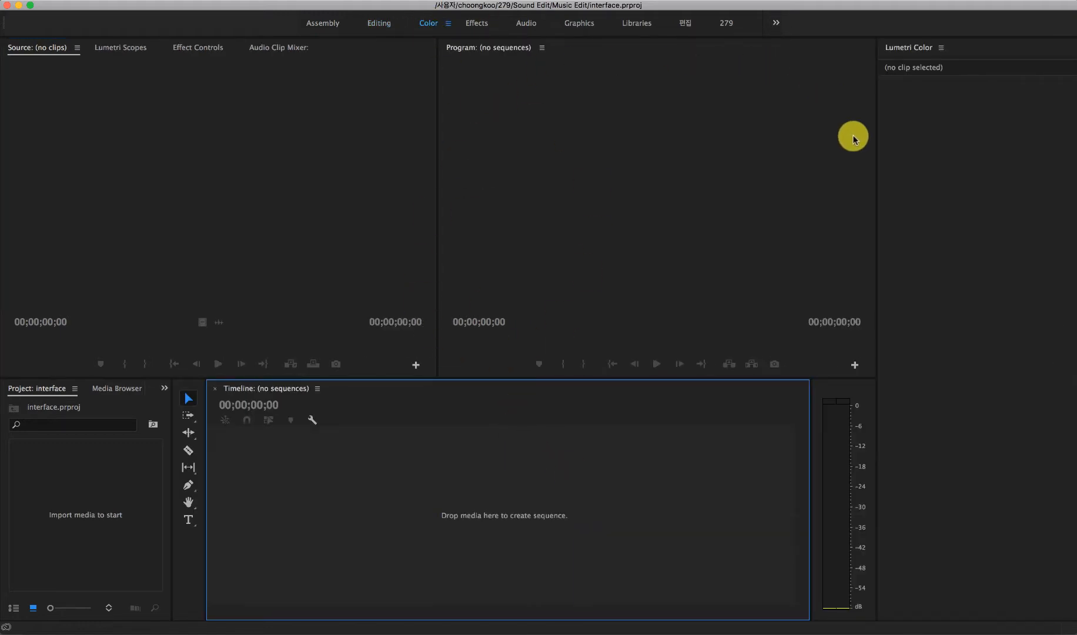
{"action": "left_click", "coordinate": [487, 27]}
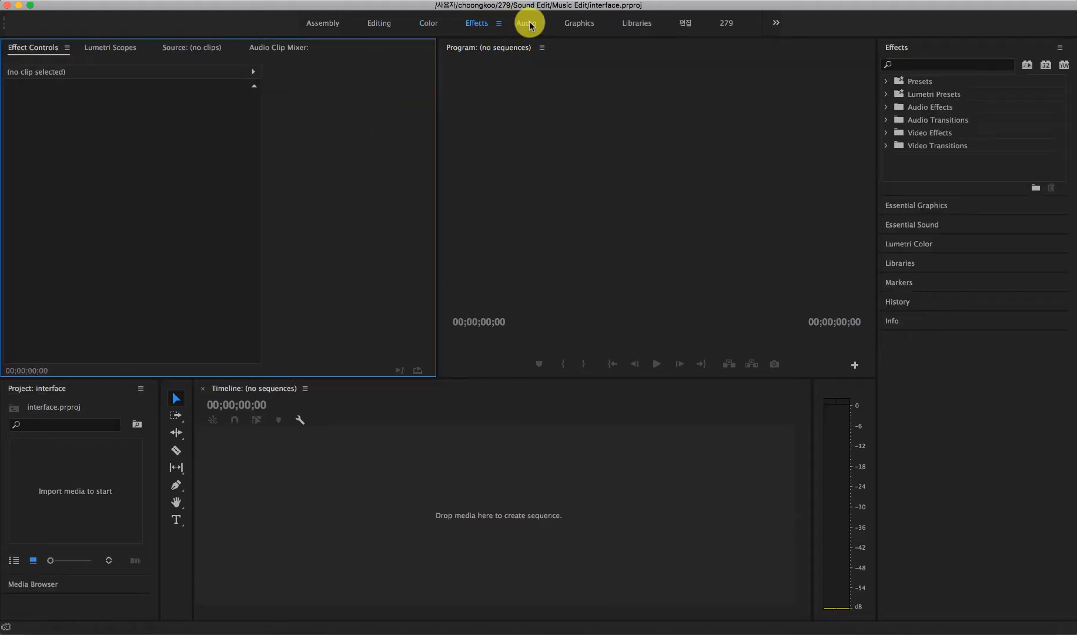
Step: Return to the Editing workspace and reset it to its saved layout
{"action": "left_click", "coordinate": [368, 26]}
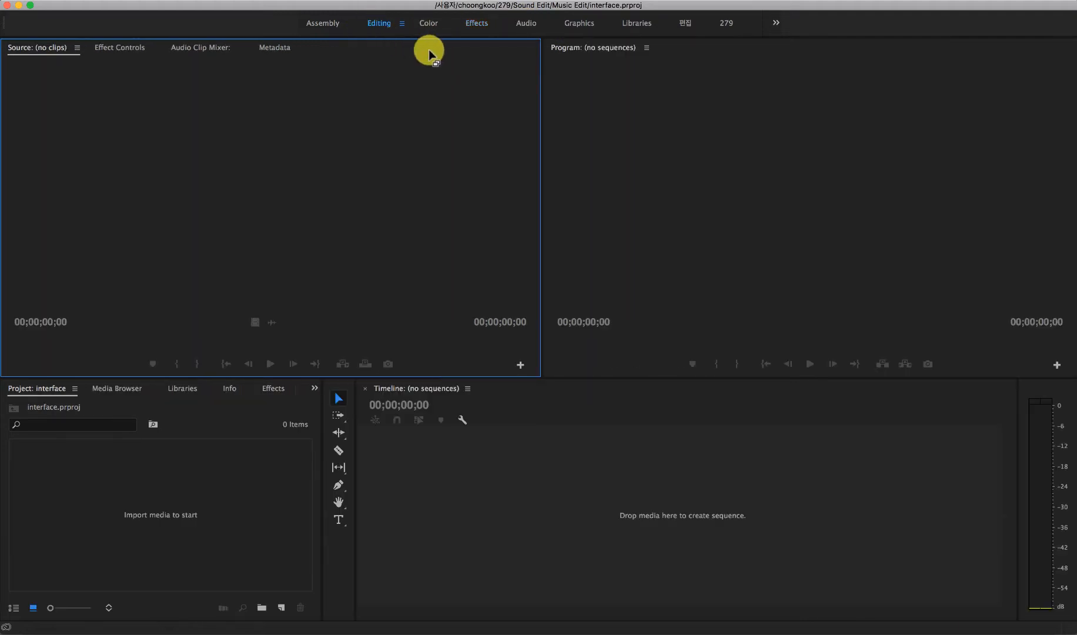
{"action": "left_click", "coordinate": [353, 1]}
{"action": "mouse_move", "coordinate": [365, 8]}
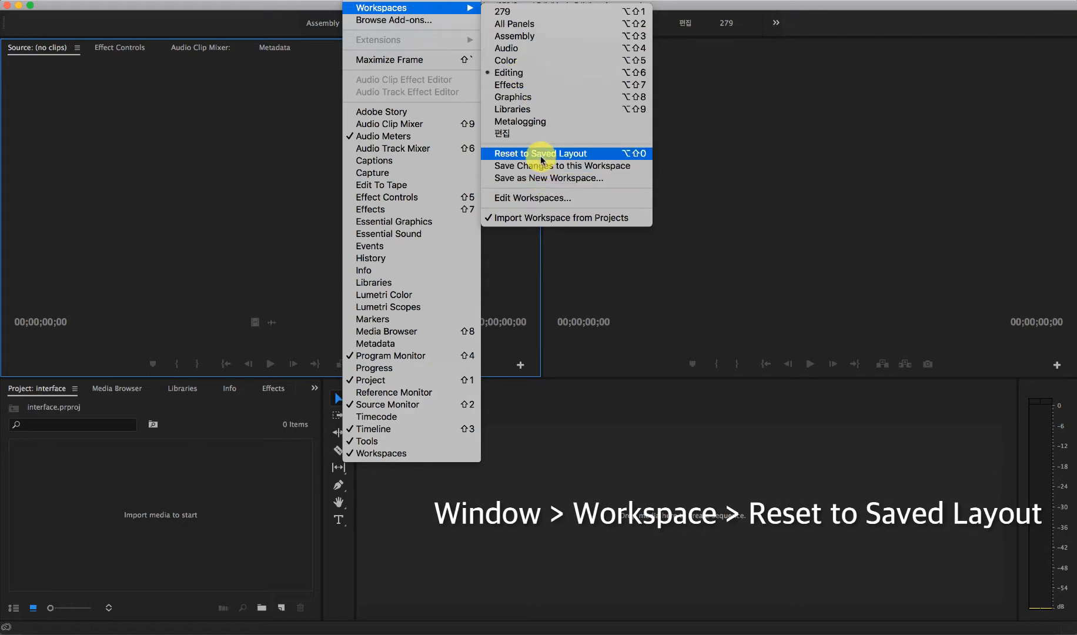
{"action": "left_click", "coordinate": [599, 156]}
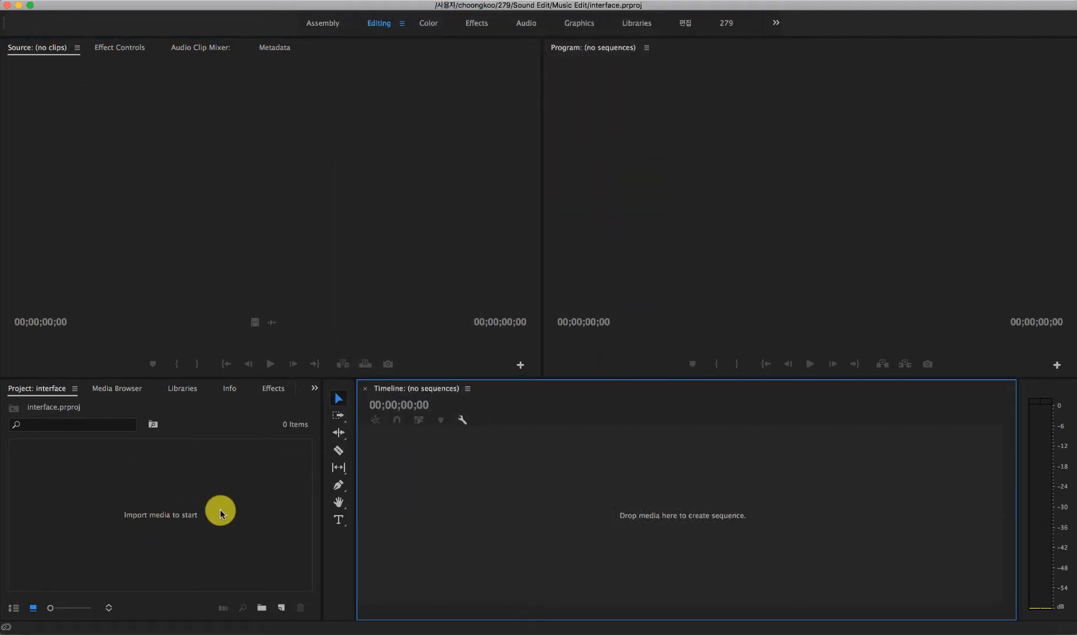
Step: View the media import dialog from the empty Project panel and close it without importing anything
{"action": "left_click", "coordinate": [160, 502]}
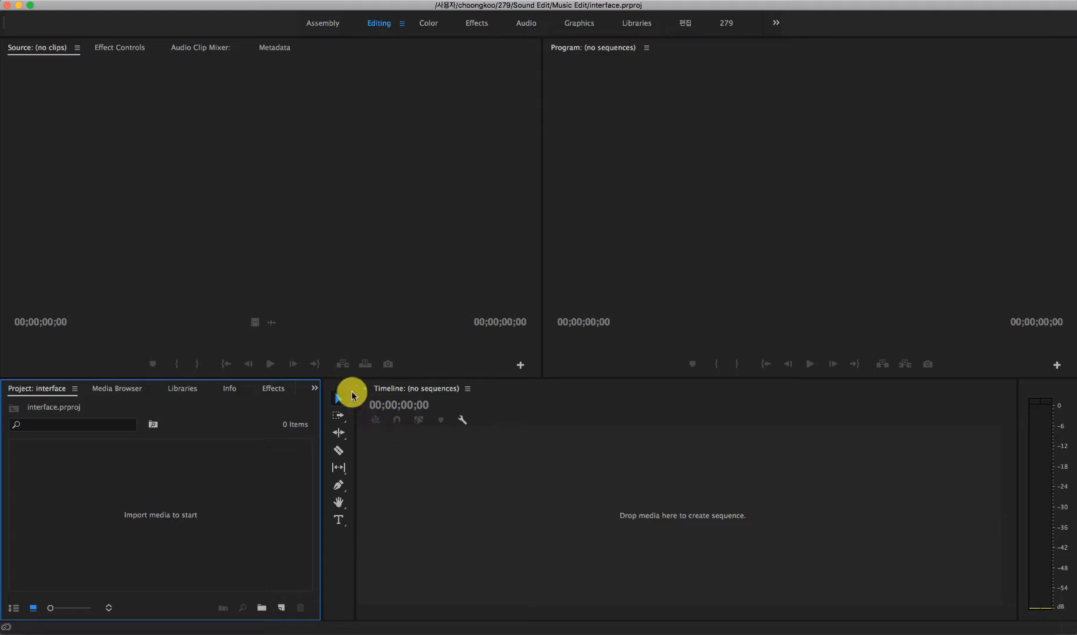
{"action": "double_click", "coordinate": [226, 495]}
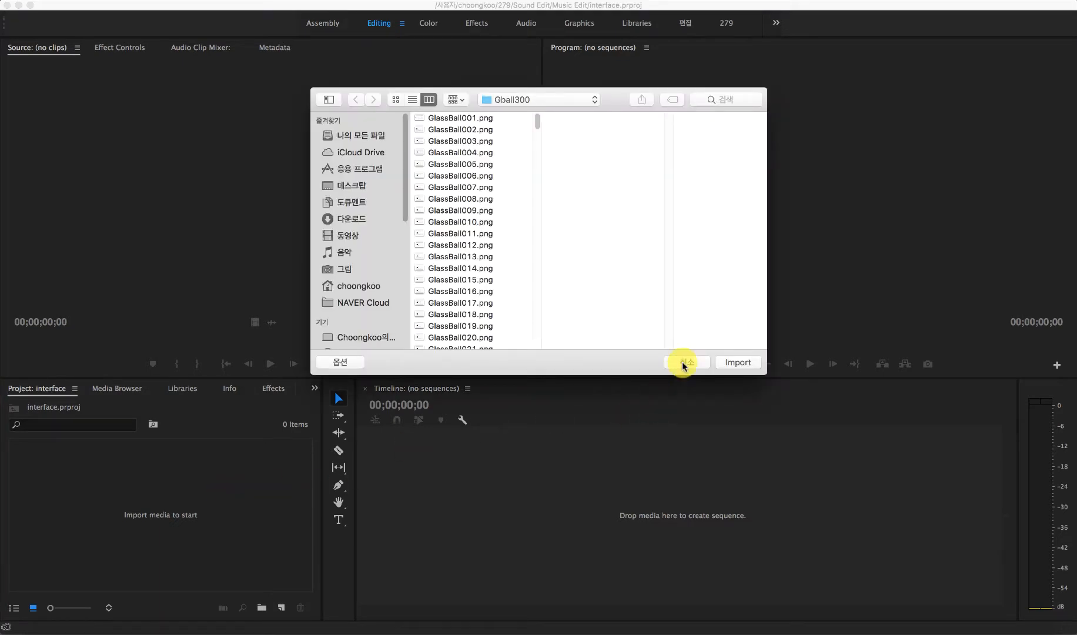
{"action": "left_click", "coordinate": [687, 362]}
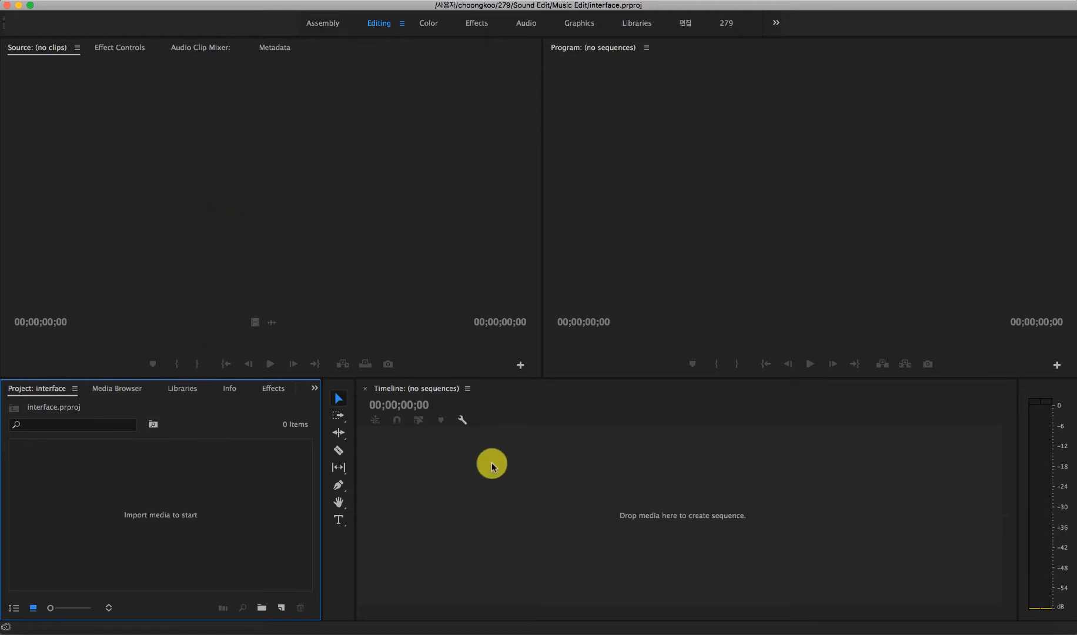
Step: View the New Sequence dialog from the empty Project panel and cancel it without creating a sequence
{"action": "right_click", "coordinate": [204, 487]}
{"action": "mouse_move", "coordinate": [292, 542]}
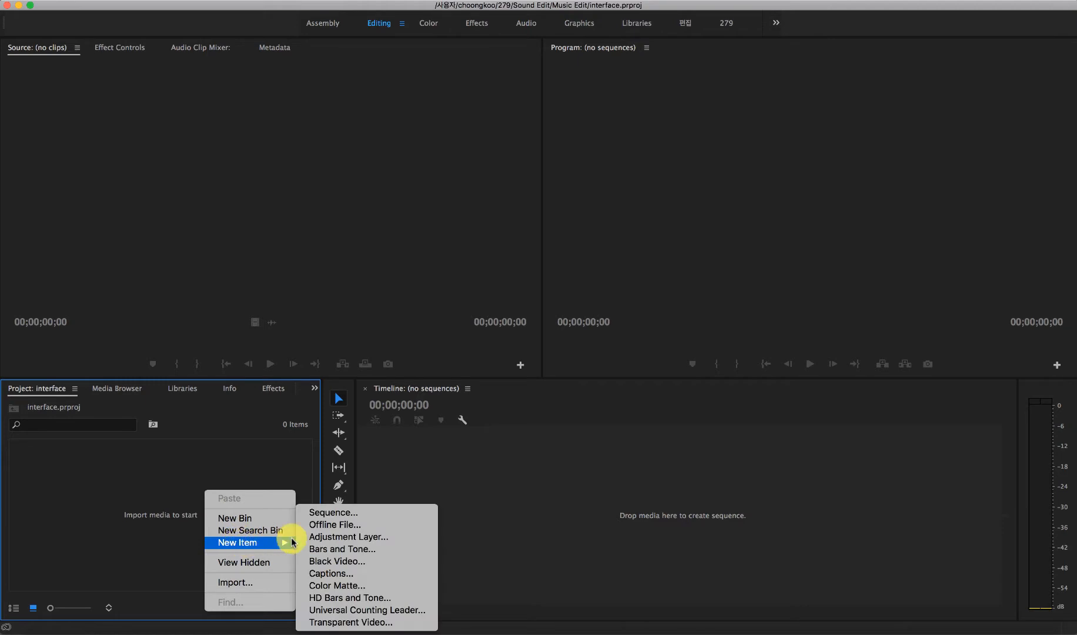
{"action": "left_click", "coordinate": [333, 513]}
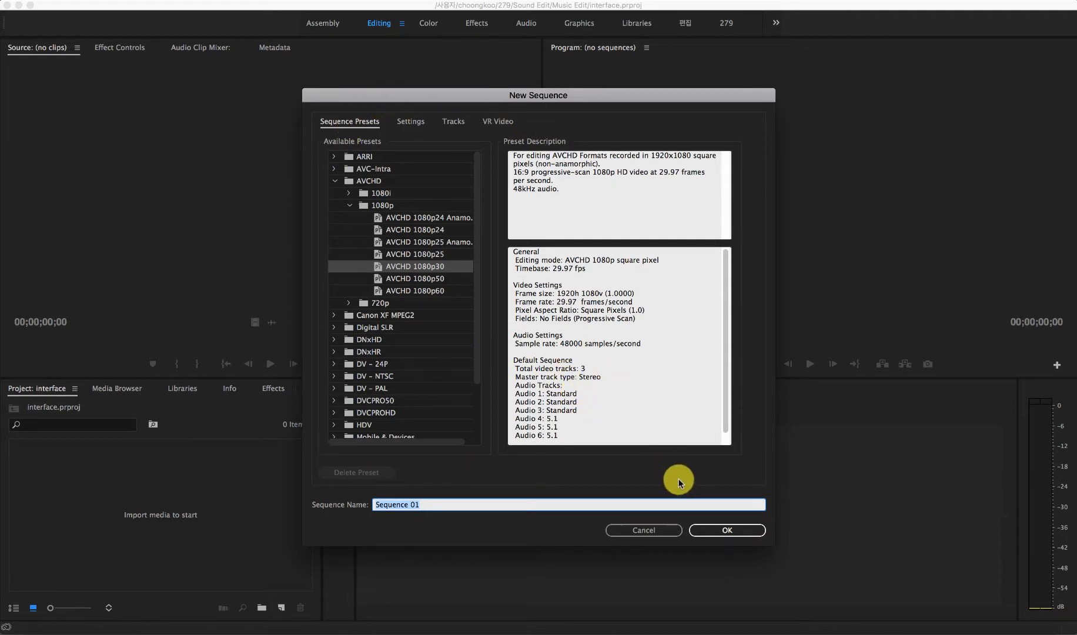
{"action": "left_click", "coordinate": [656, 530]}
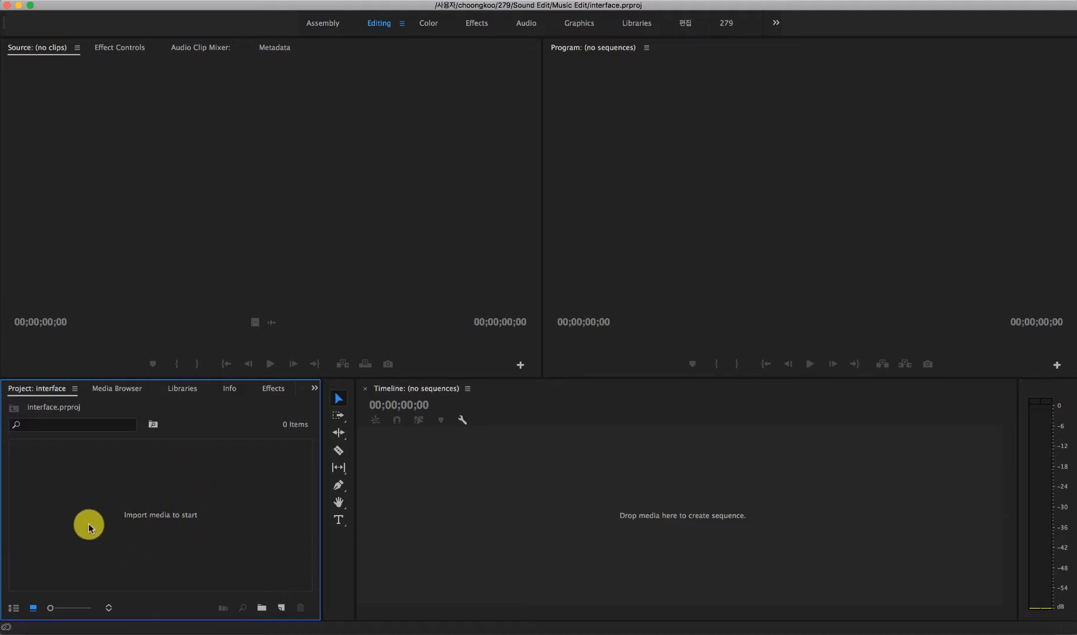
Step: Look over the alternative ways of starting a media import without bringing in any files
{"action": "right_click", "coordinate": [175, 476]}
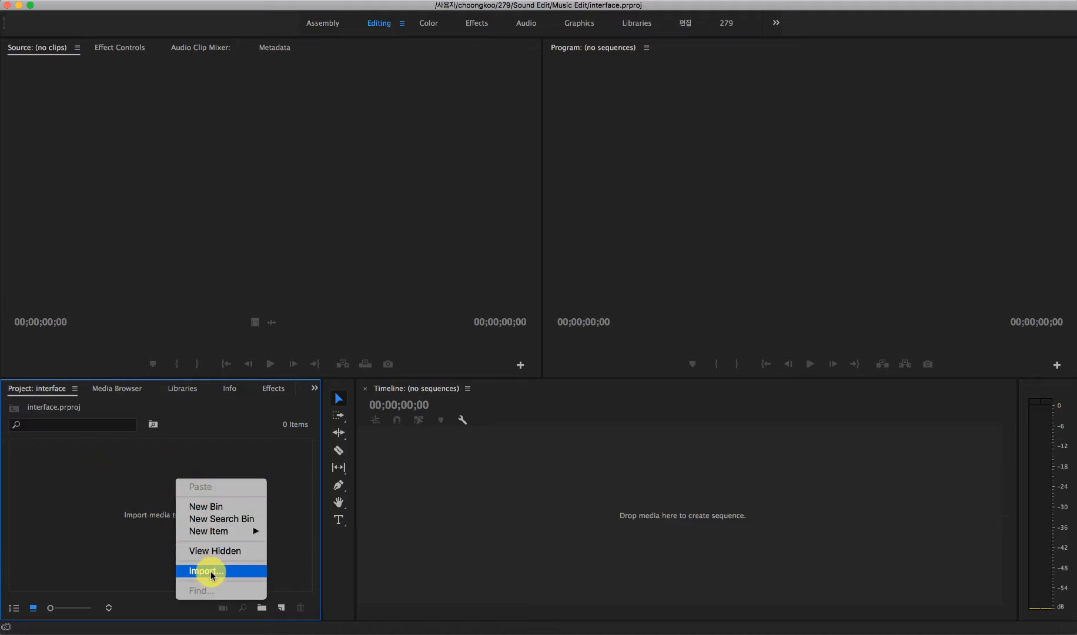
{"action": "left_click", "coordinate": [133, 505]}
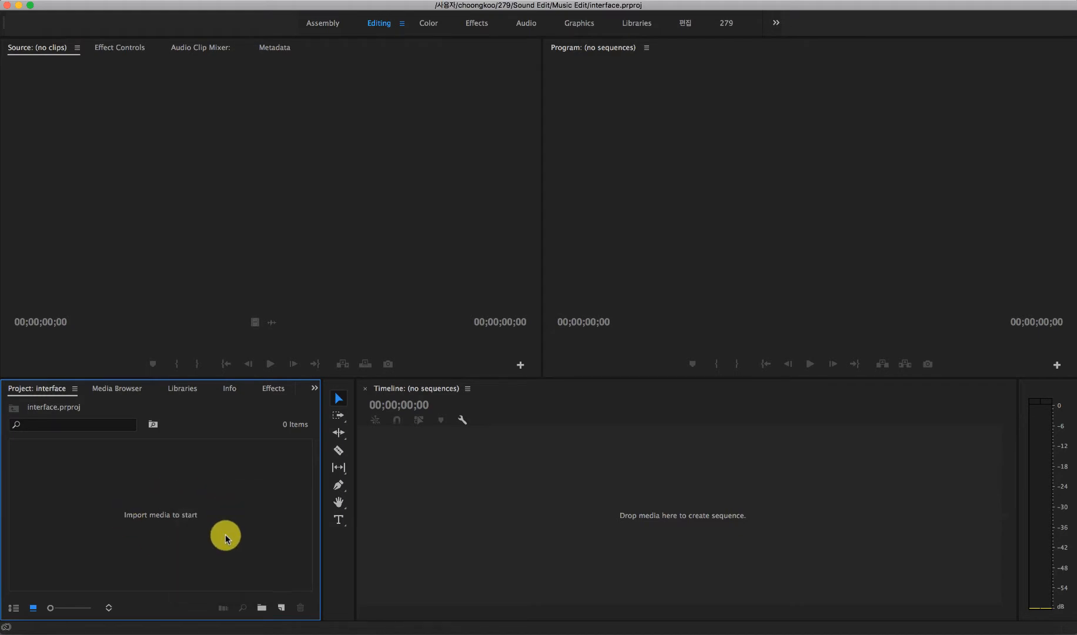
{"action": "double_click", "coordinate": [179, 498]}
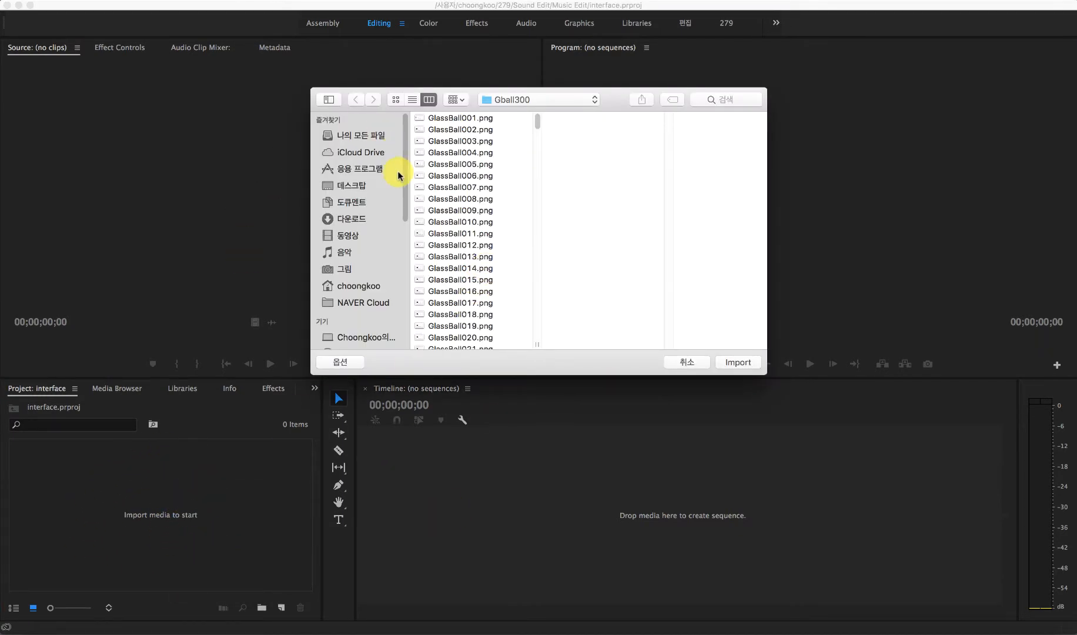
{"action": "left_click", "coordinate": [688, 361]}
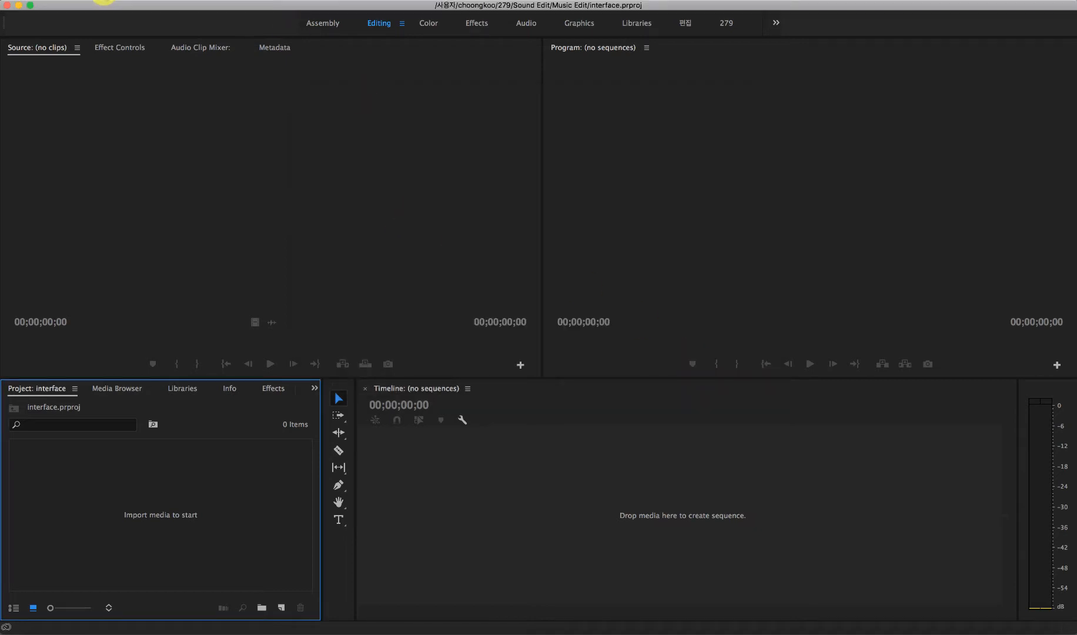
{"action": "left_click", "coordinate": [125, 2]}
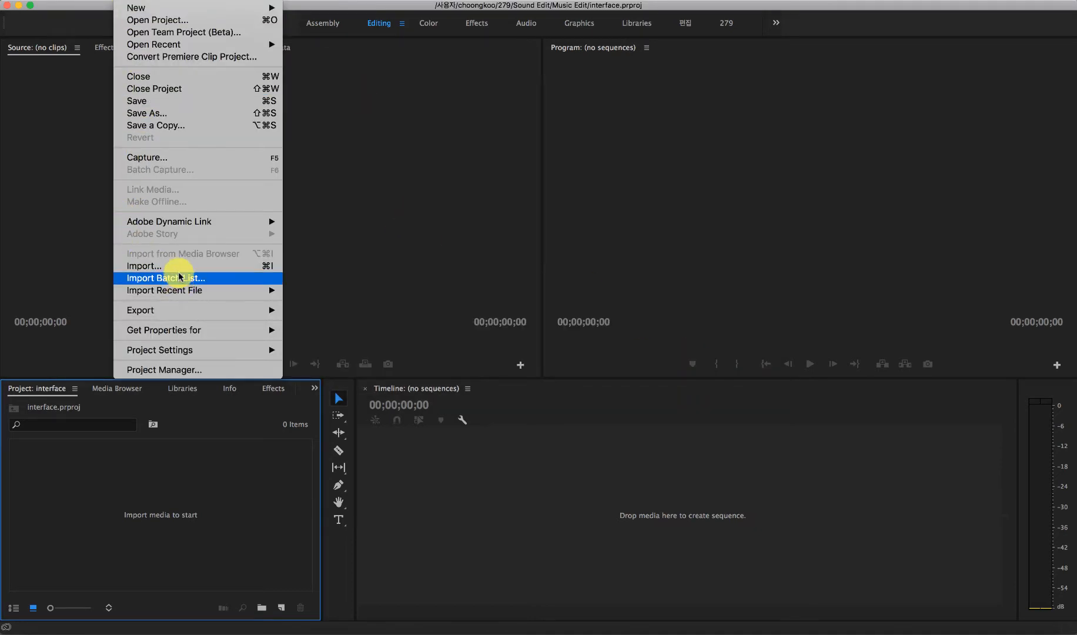
{"action": "left_click", "coordinate": [234, 515]}
Step: Import parkjs.mov, parksk.mp4, seohr.mov and yoohn.mov from the desktop's Title folder into the project
{"action": "double_click", "coordinate": [184, 506]}
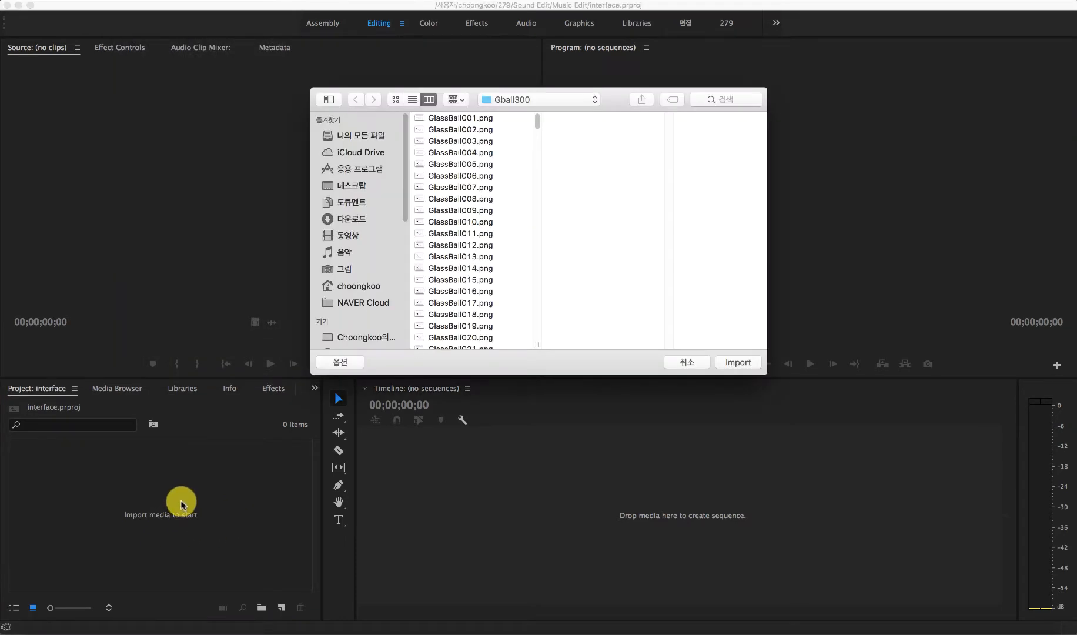
{"action": "left_click", "coordinate": [356, 185]}
{"action": "left_click", "coordinate": [458, 141]}
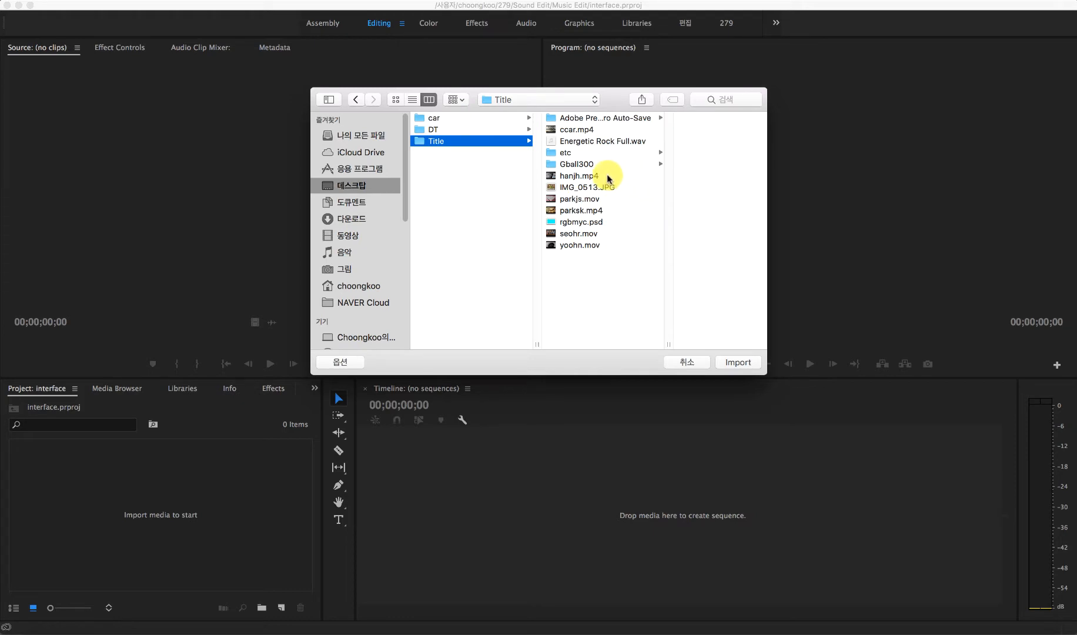
{"action": "left_click", "coordinate": [593, 177]}
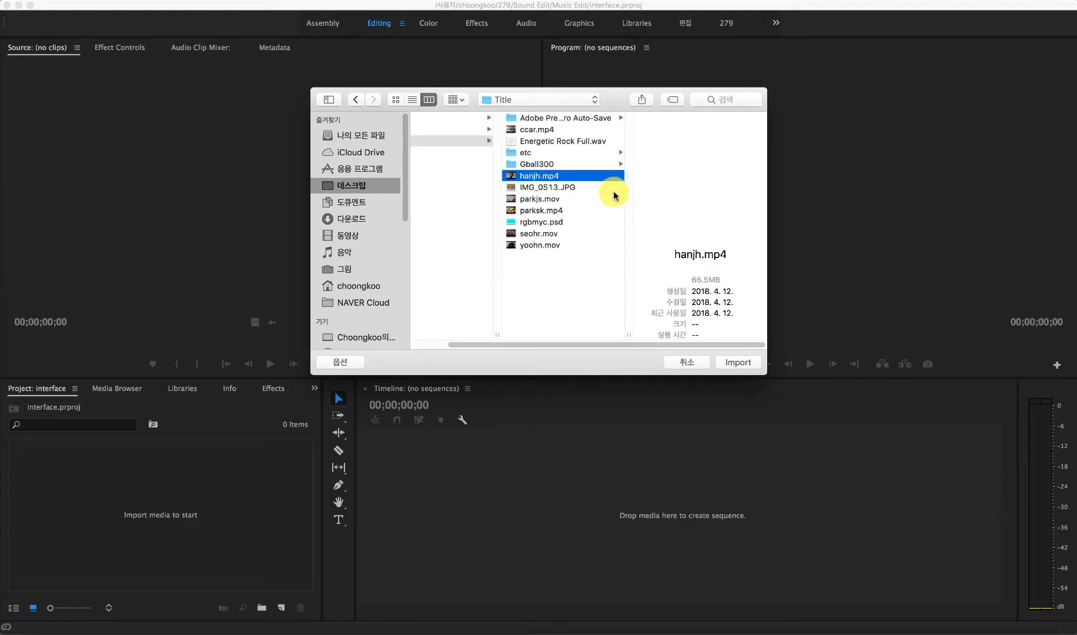
{"action": "left_click", "coordinate": [556, 200], "text": "super"}
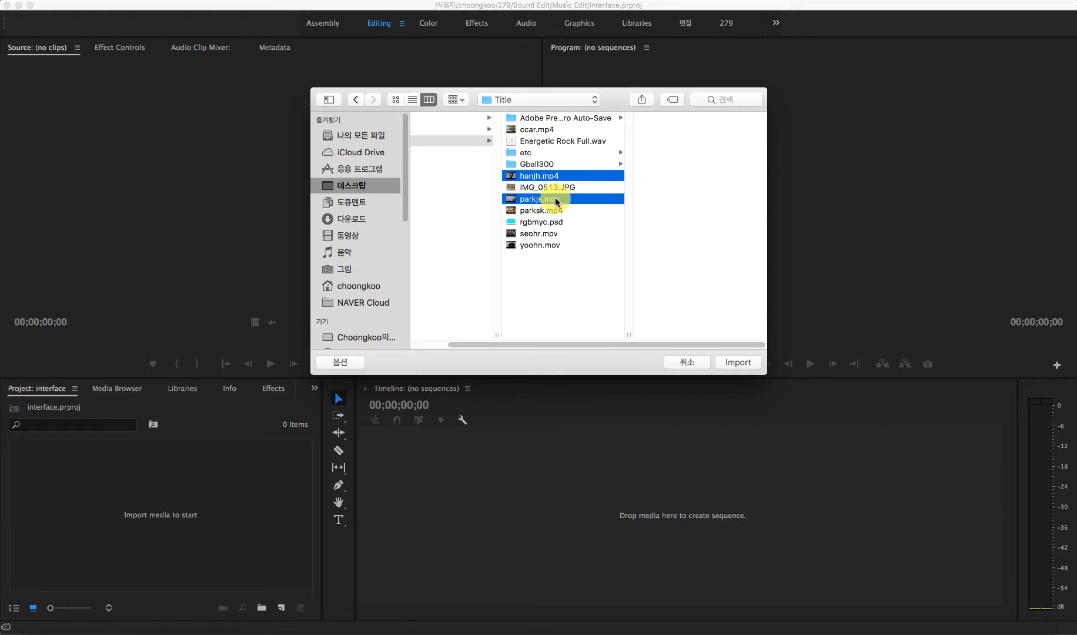
{"action": "left_click", "coordinate": [551, 234], "text": "super"}
{"action": "left_click", "coordinate": [554, 246], "text": "super"}
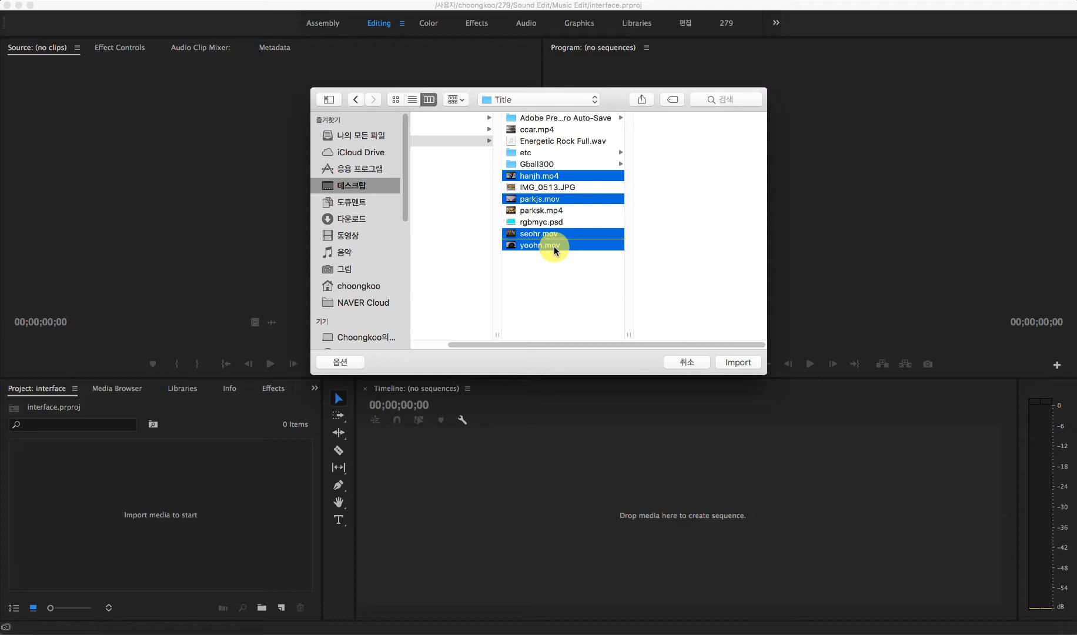
{"action": "left_click", "coordinate": [556, 210], "text": "super"}
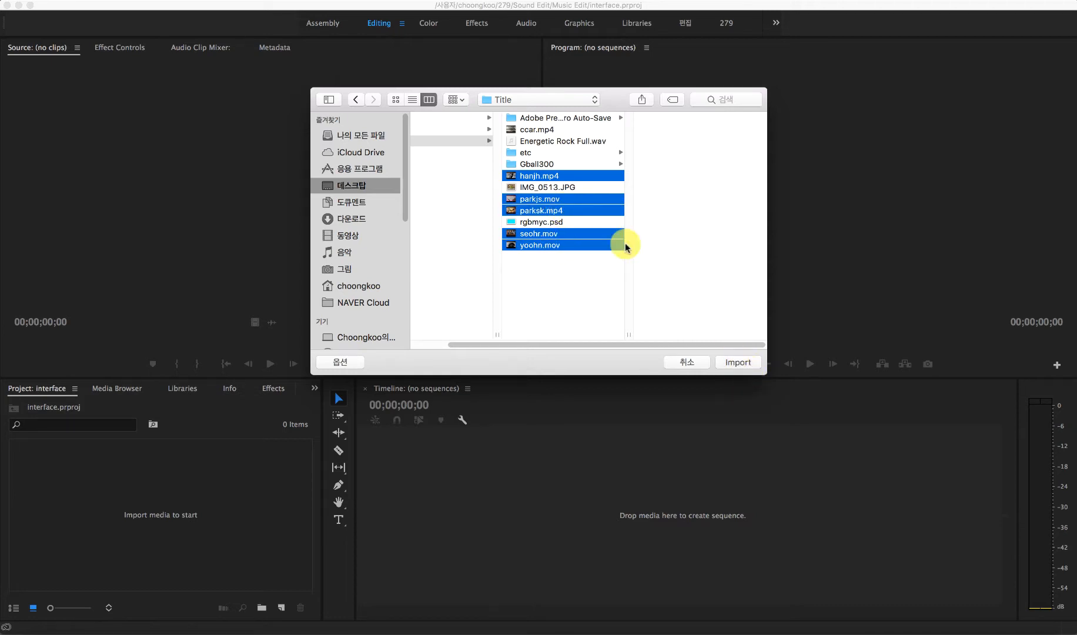
{"action": "left_click", "coordinate": [562, 175], "text": "super"}
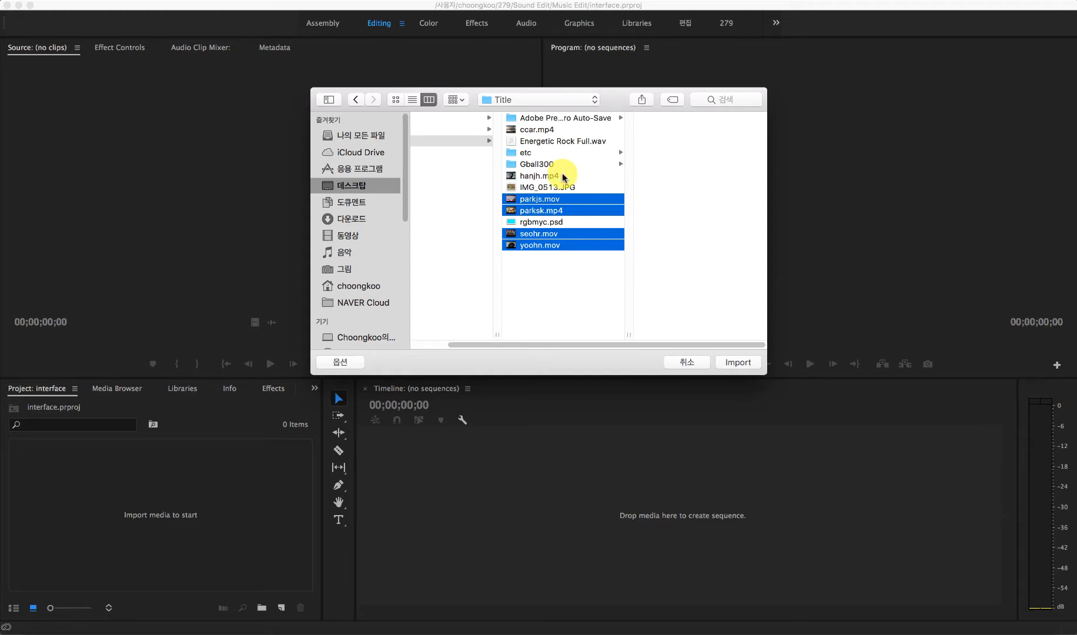
{"action": "left_click", "coordinate": [738, 362]}
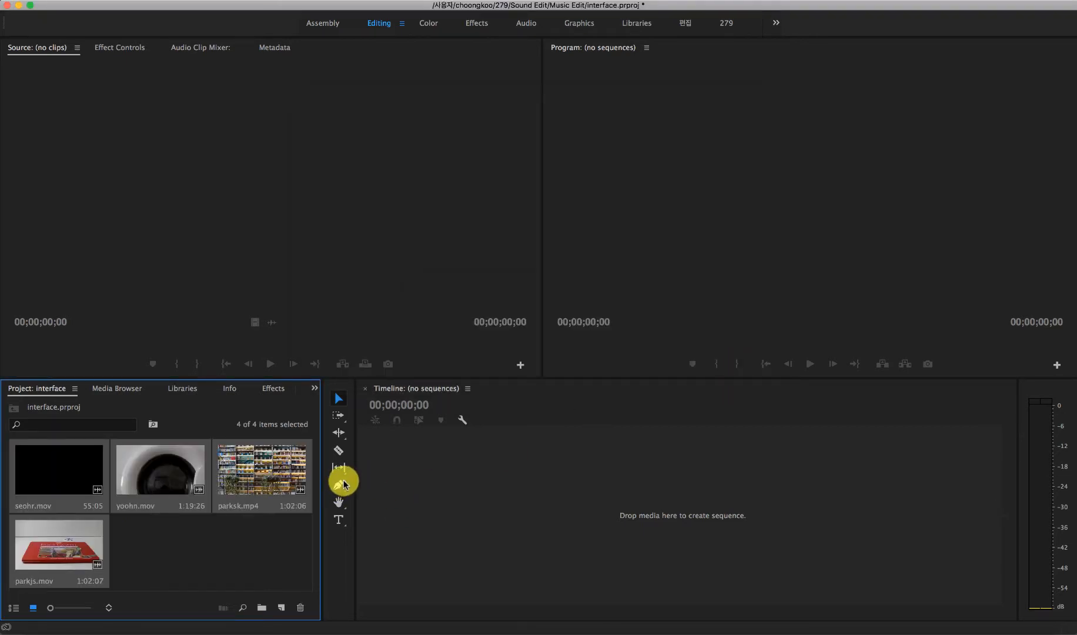
Step: Open the yoohn.mov clip in the Source monitor
{"action": "left_click", "coordinate": [158, 462]}
{"action": "double_click", "coordinate": [158, 462]}
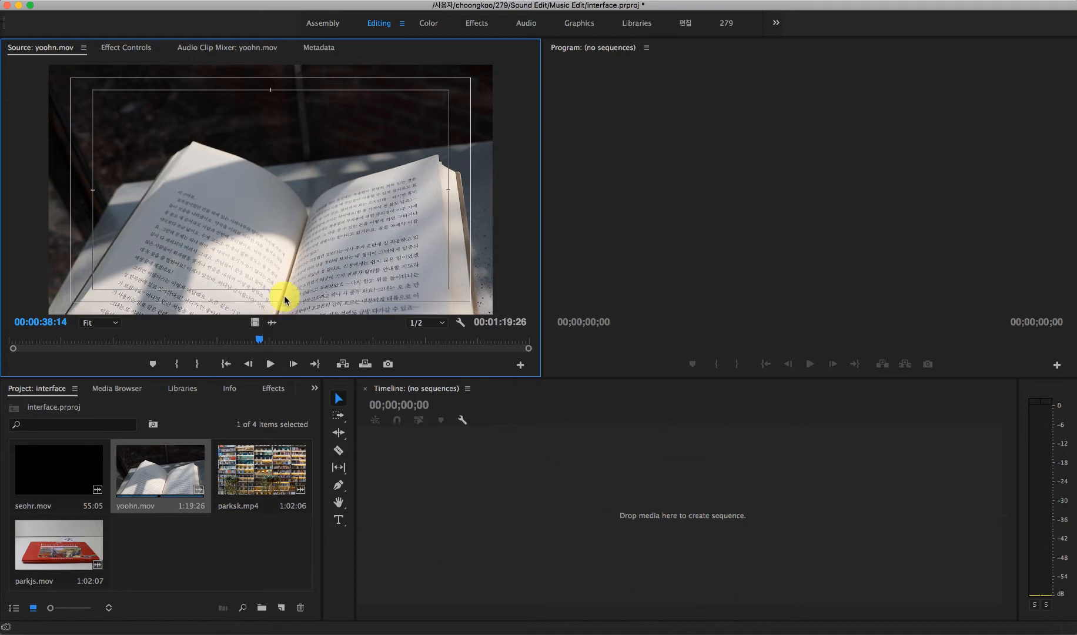
Step: Examine the new item types and the sequence presets offered for the project, cancelling without creating a sequence
{"action": "right_click", "coordinate": [256, 548]}
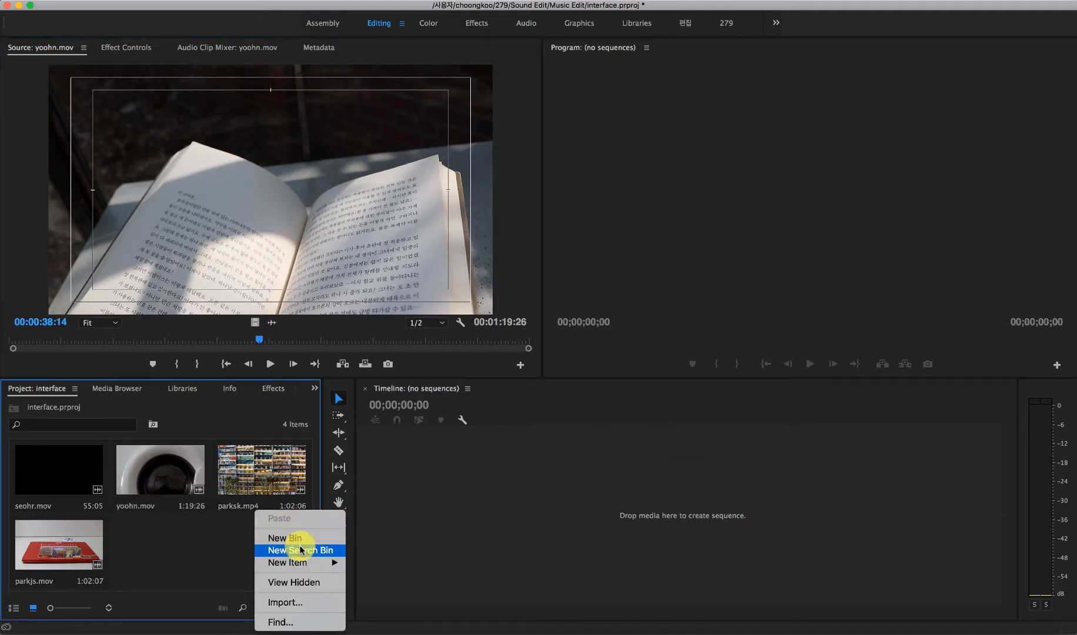
{"action": "mouse_move", "coordinate": [305, 561]}
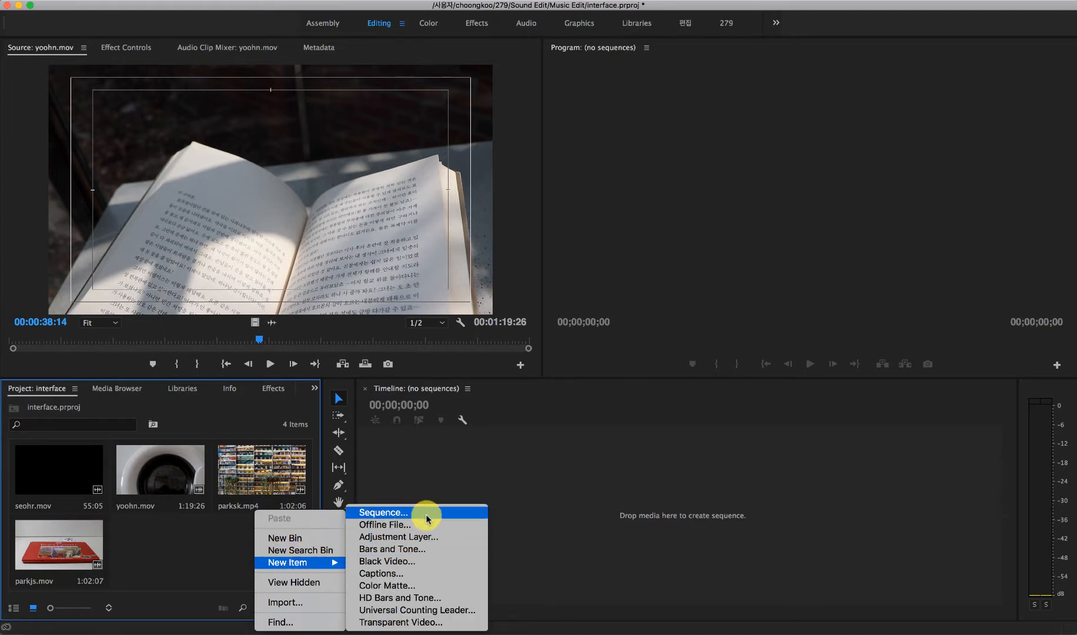
{"action": "left_click", "coordinate": [184, 548]}
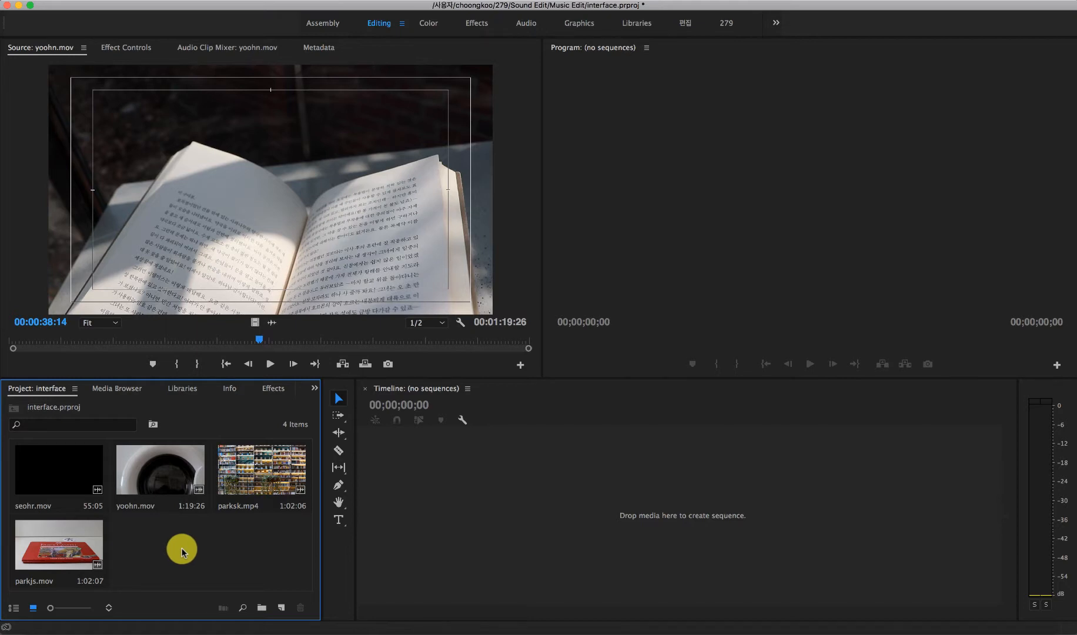
{"action": "right_click", "coordinate": [181, 546]}
{"action": "mouse_move", "coordinate": [256, 560]}
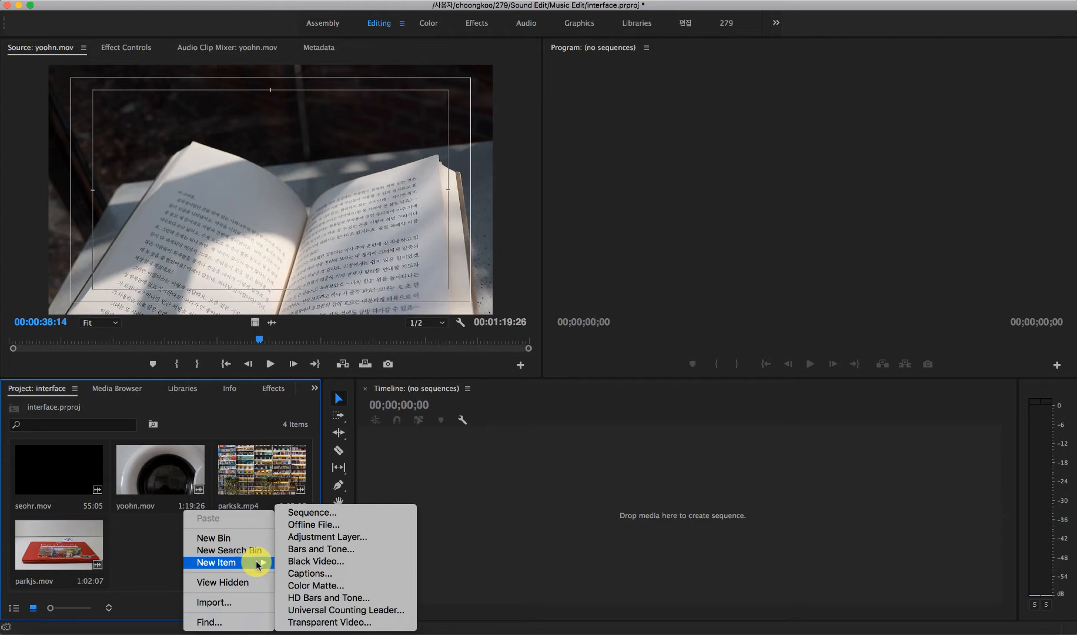
{"action": "left_click", "coordinate": [311, 515]}
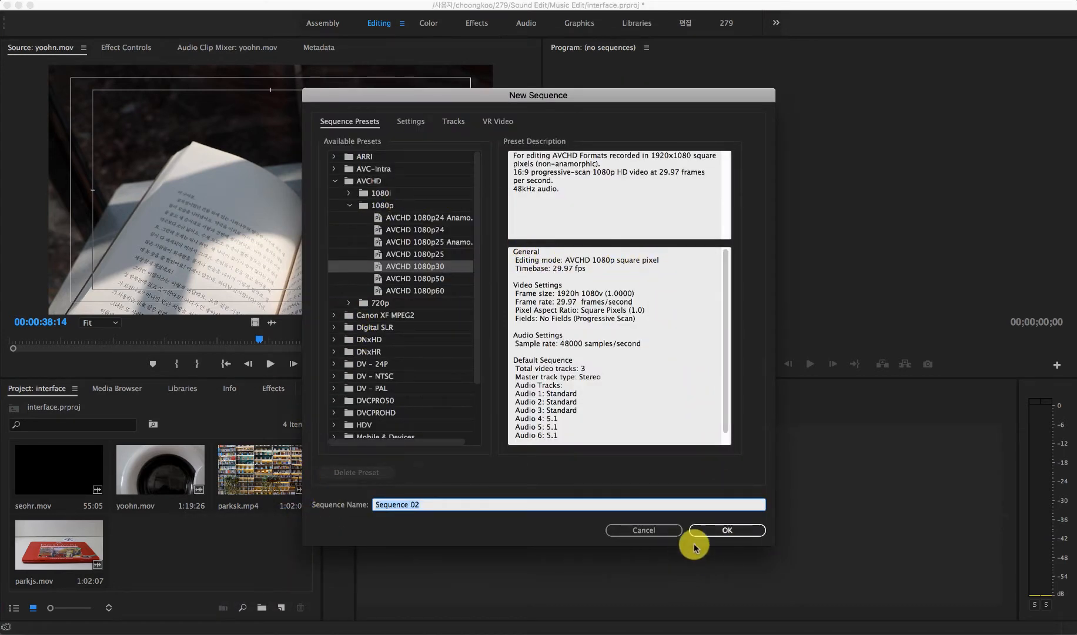
{"action": "left_click", "coordinate": [657, 533]}
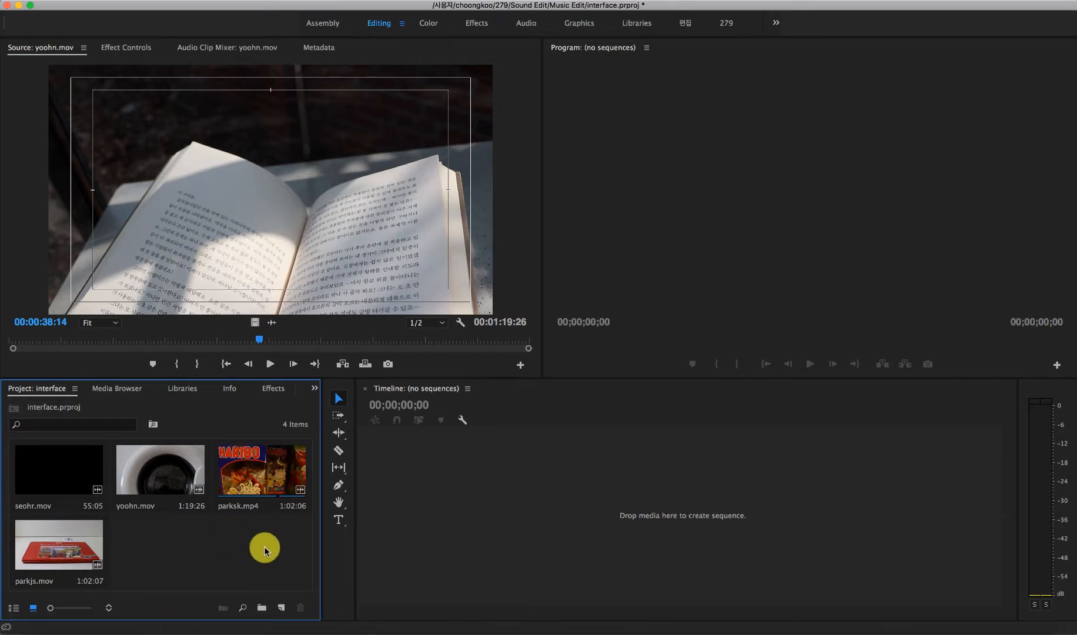
{"action": "right_click", "coordinate": [259, 562]}
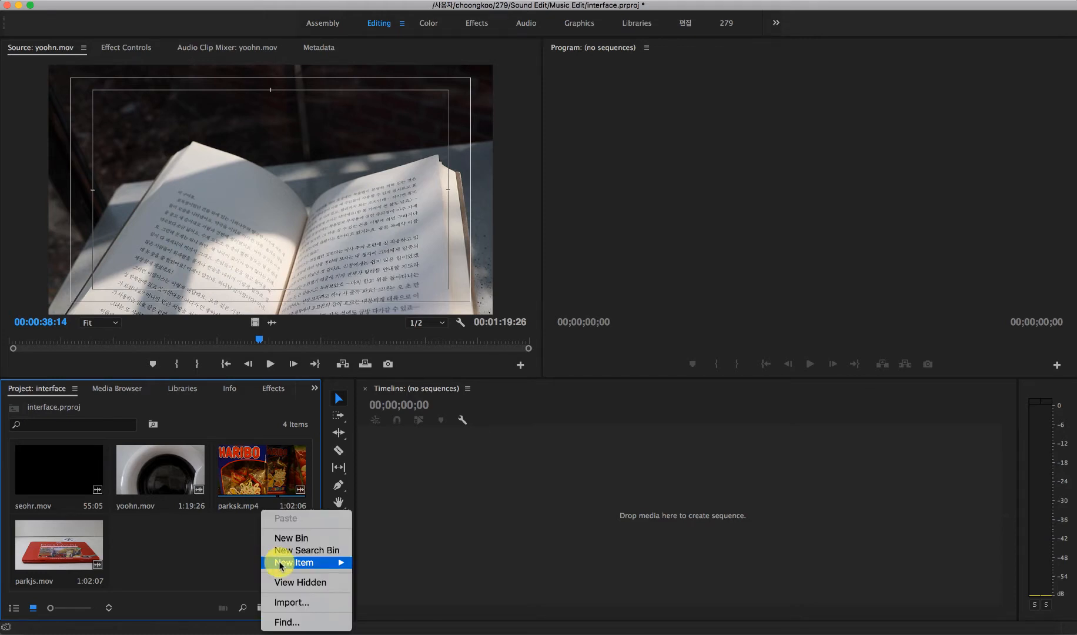
{"action": "mouse_move", "coordinate": [308, 562]}
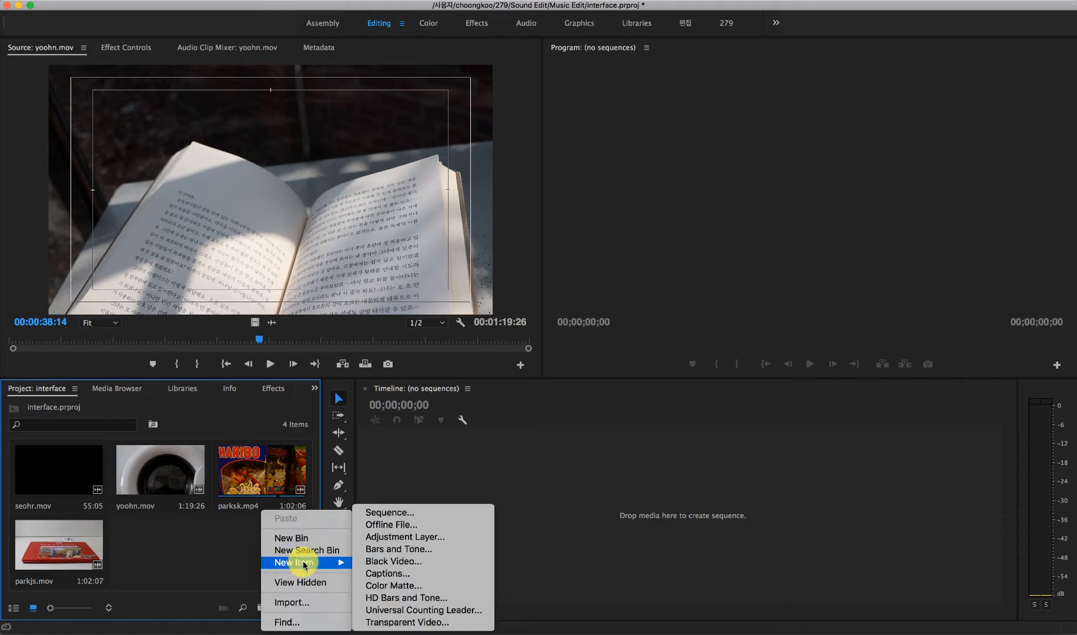
{"action": "left_click", "coordinate": [389, 512]}
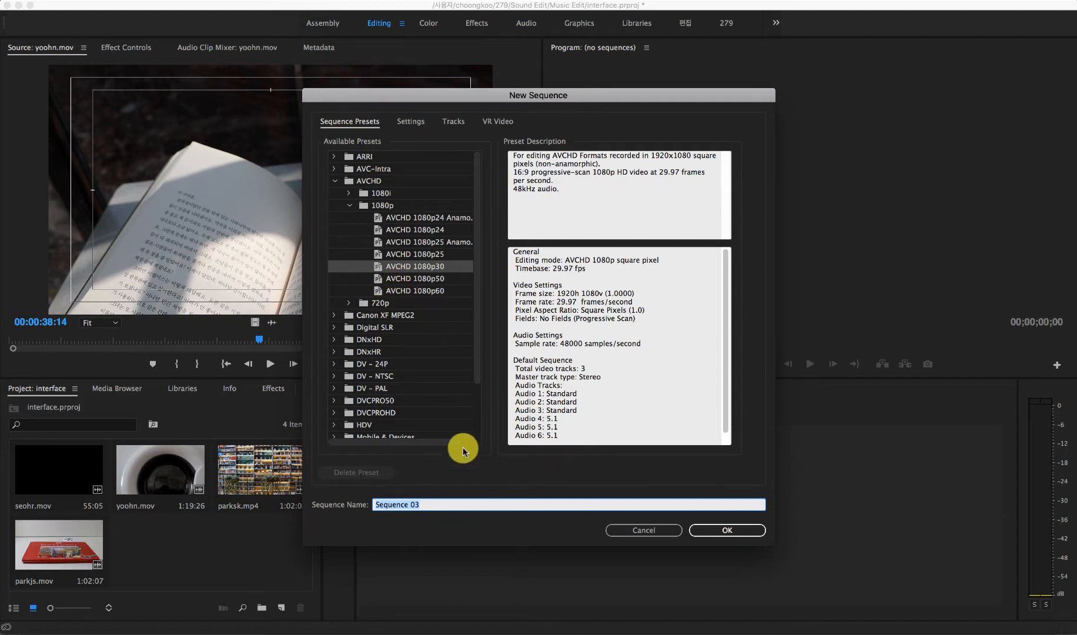
{"action": "left_click", "coordinate": [666, 528]}
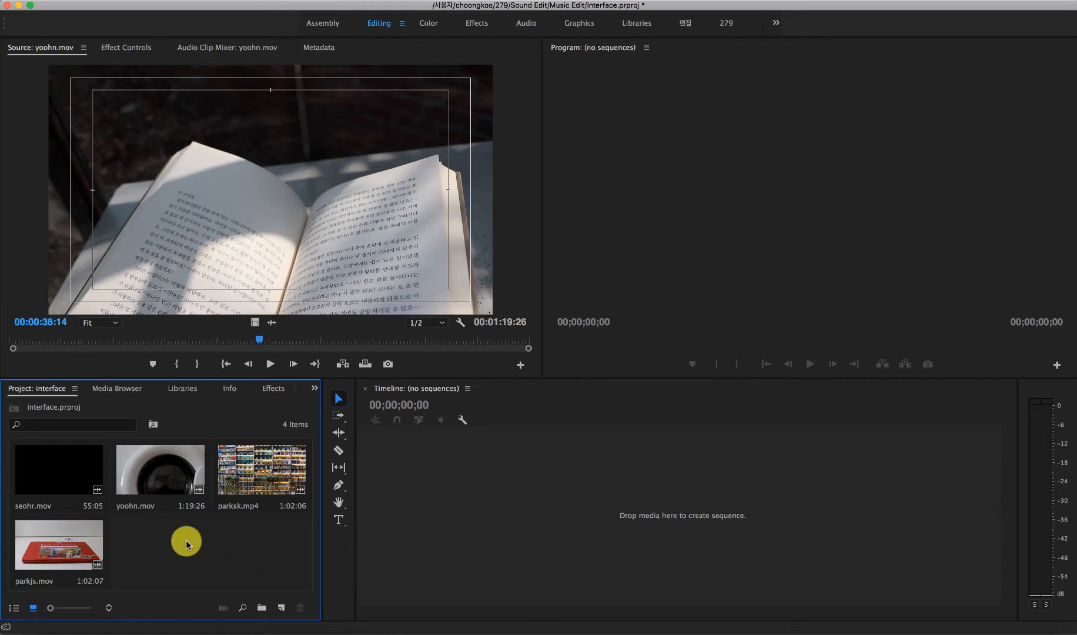
{"action": "left_click", "coordinate": [163, 487]}
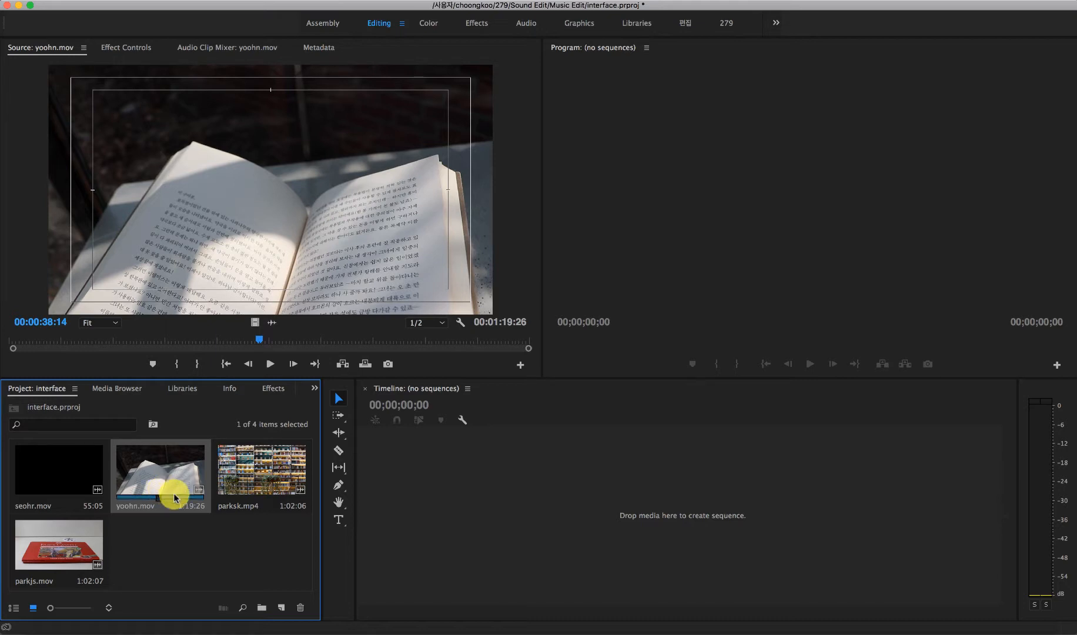
{"action": "left_click", "coordinate": [198, 560]}
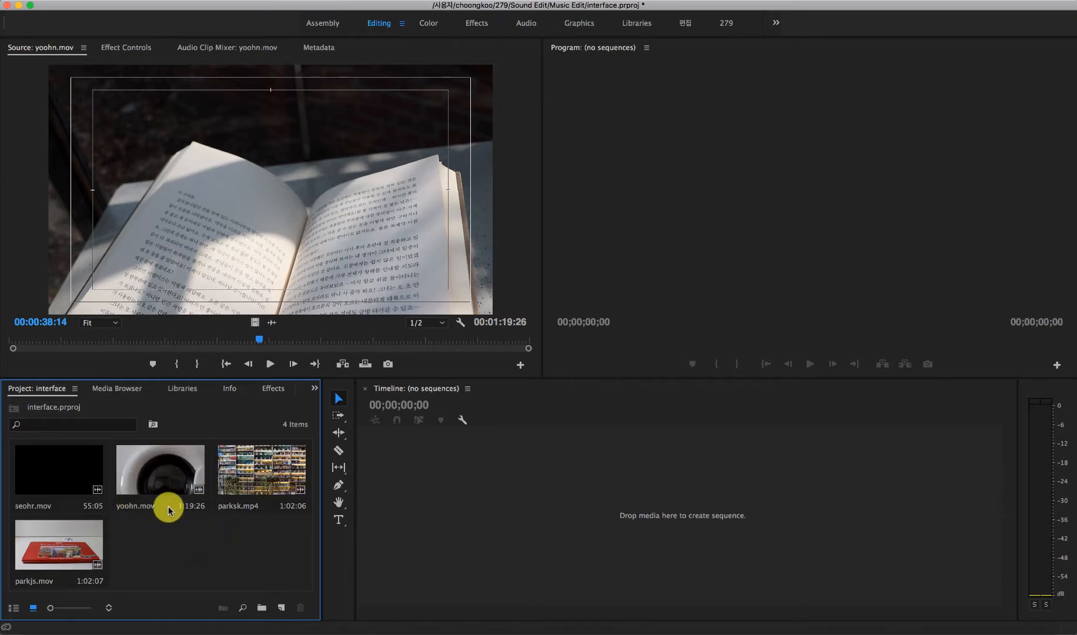
{"action": "double_click", "coordinate": [178, 545]}
{"action": "left_click", "coordinate": [687, 361]}
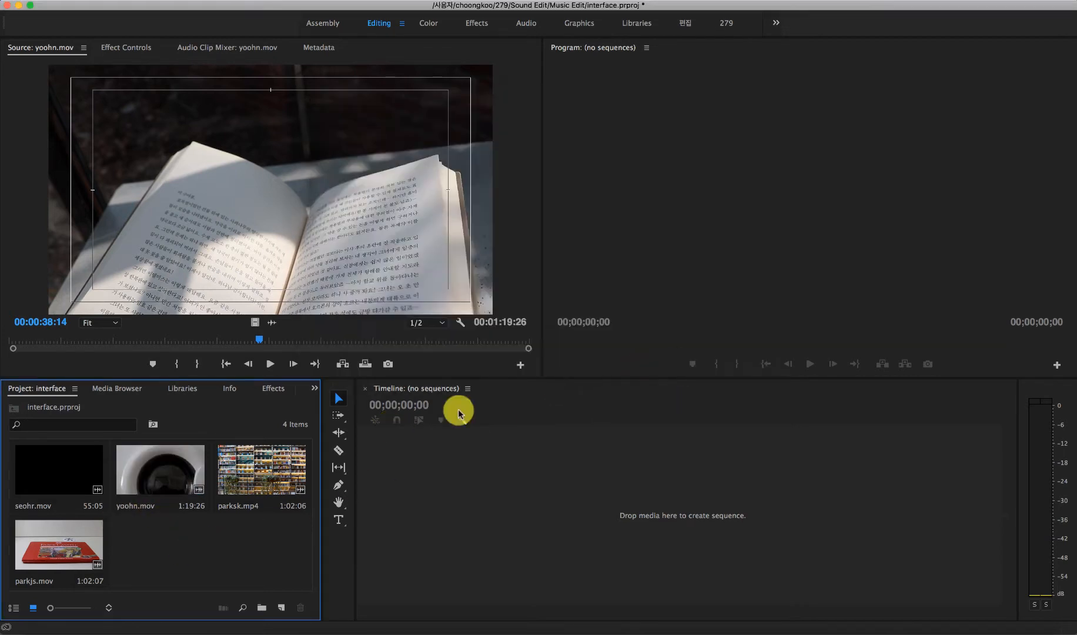
Step: Create a new sequence from the yoohn.mov clip
{"action": "left_click", "coordinate": [171, 477]}
{"action": "right_click", "coordinate": [171, 477]}
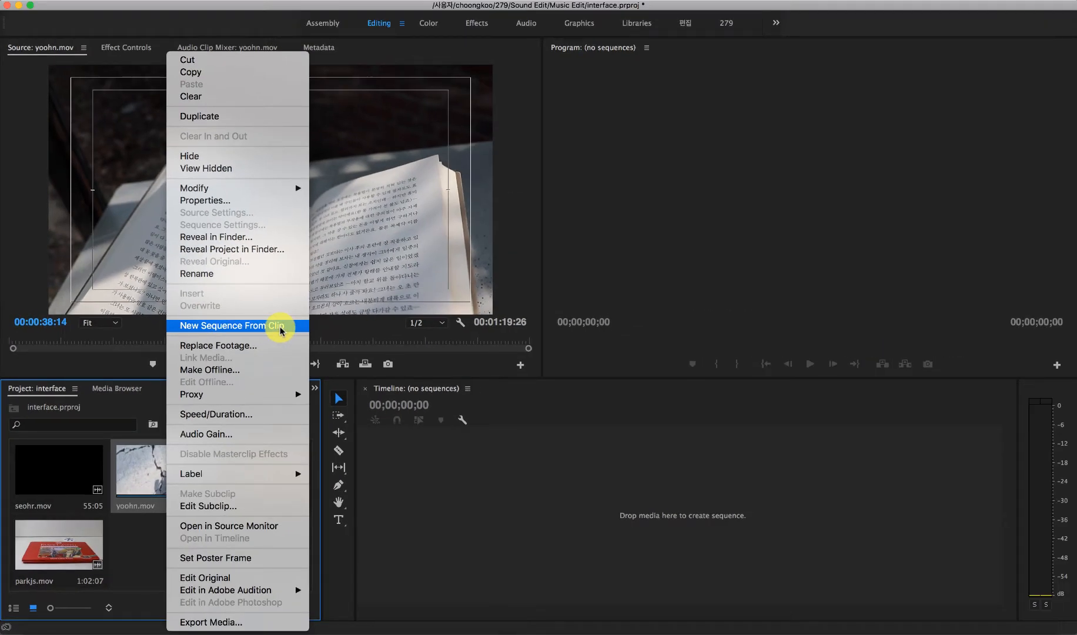
{"action": "left_click", "coordinate": [281, 328]}
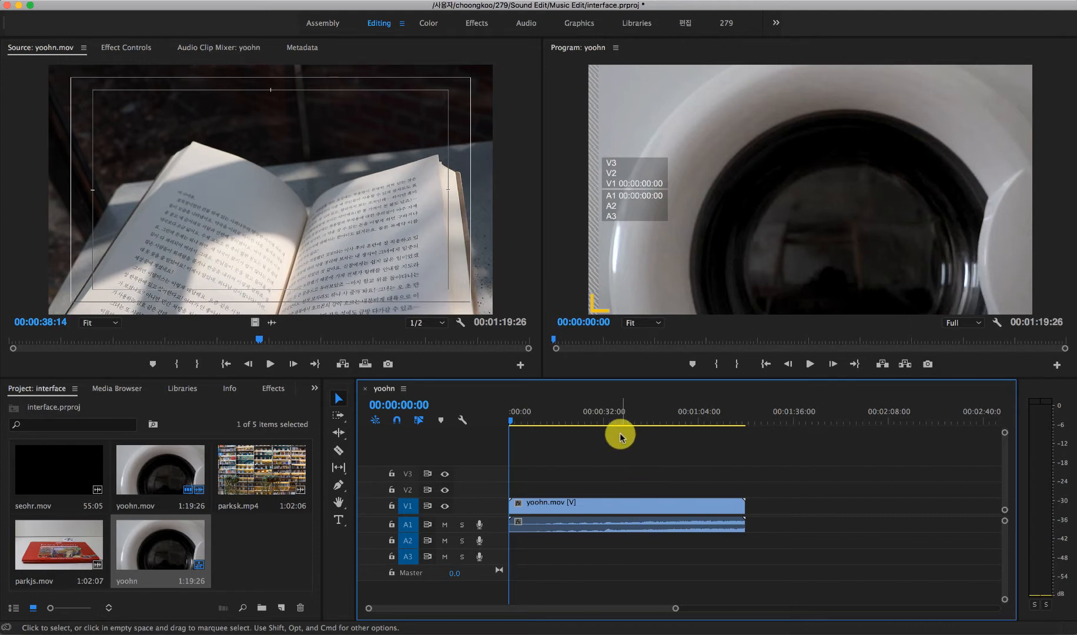
Step: Play the yoohn sequence from its start and from about 45 seconds, watching the audio meters, and scrub the playhead back to 00:00:17:29
{"action": "key", "text": "space"}
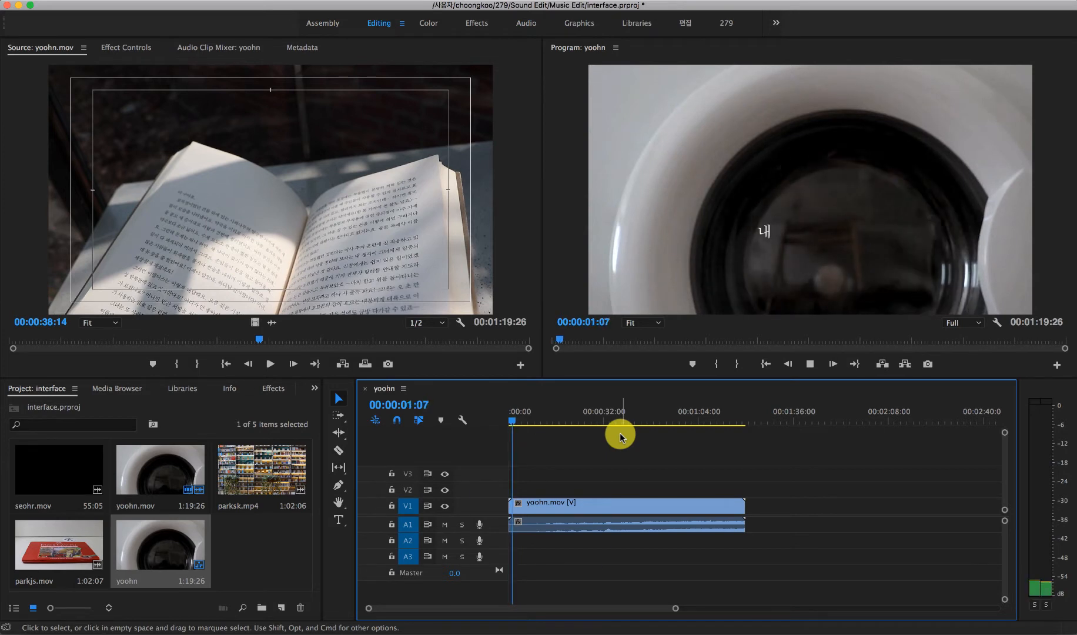
{"action": "key", "text": "XF86AudioRaiseVolume"}
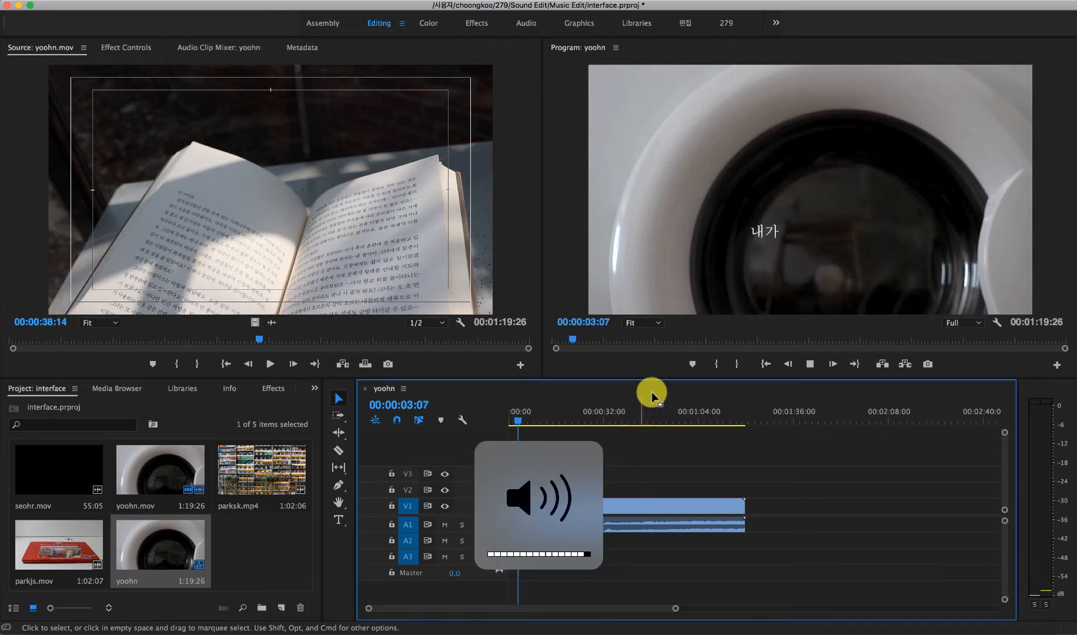
{"action": "left_click", "coordinate": [640, 415]}
{"action": "key", "text": "space"}
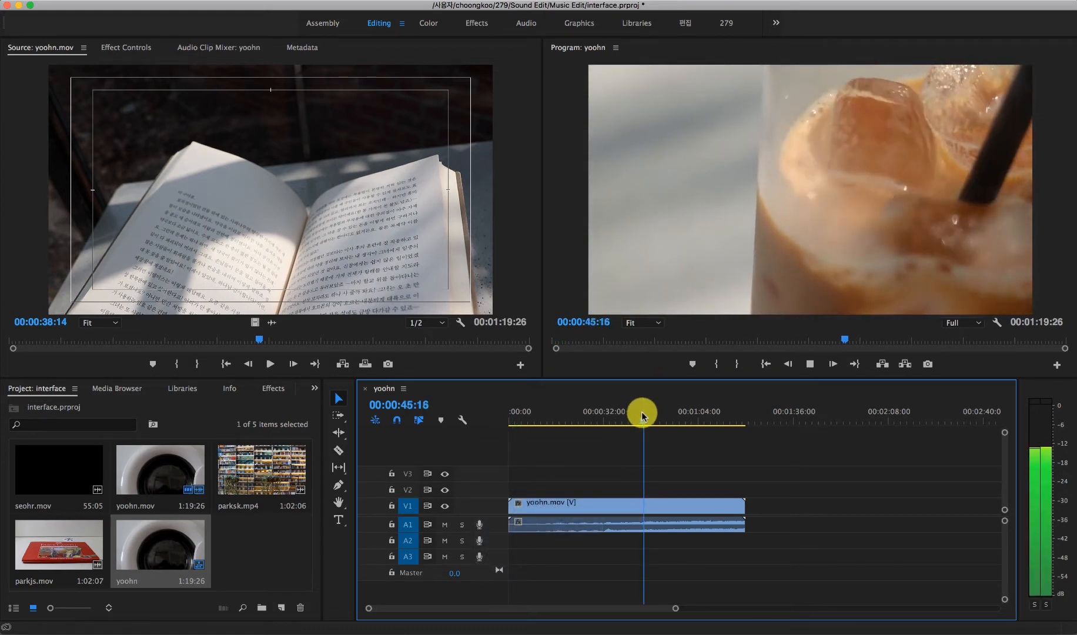
{"action": "key", "text": "space"}
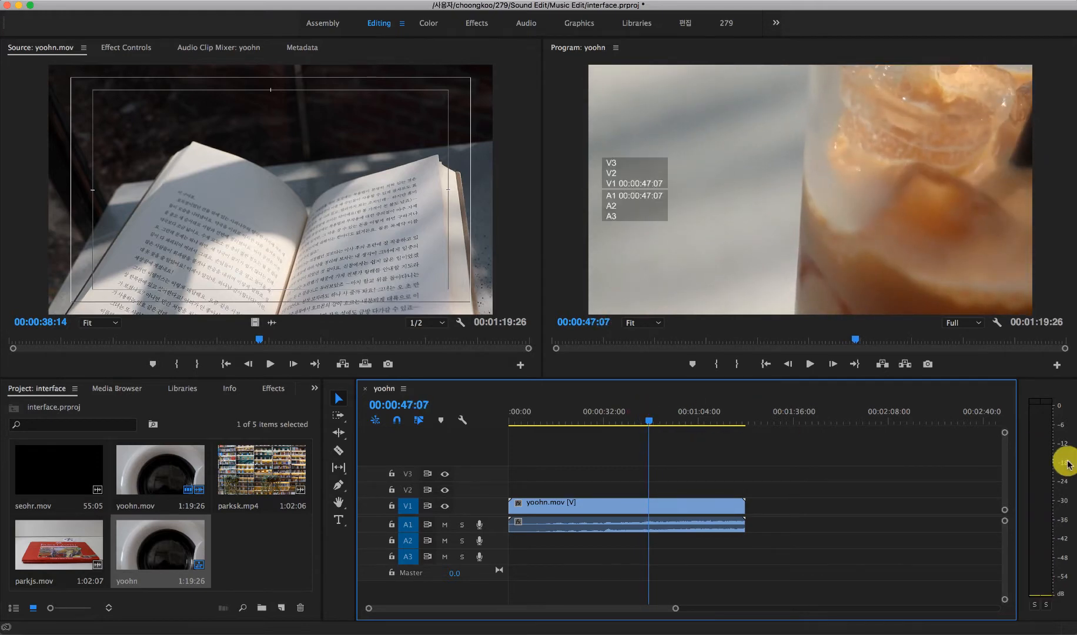
{"action": "key", "text": "space"}
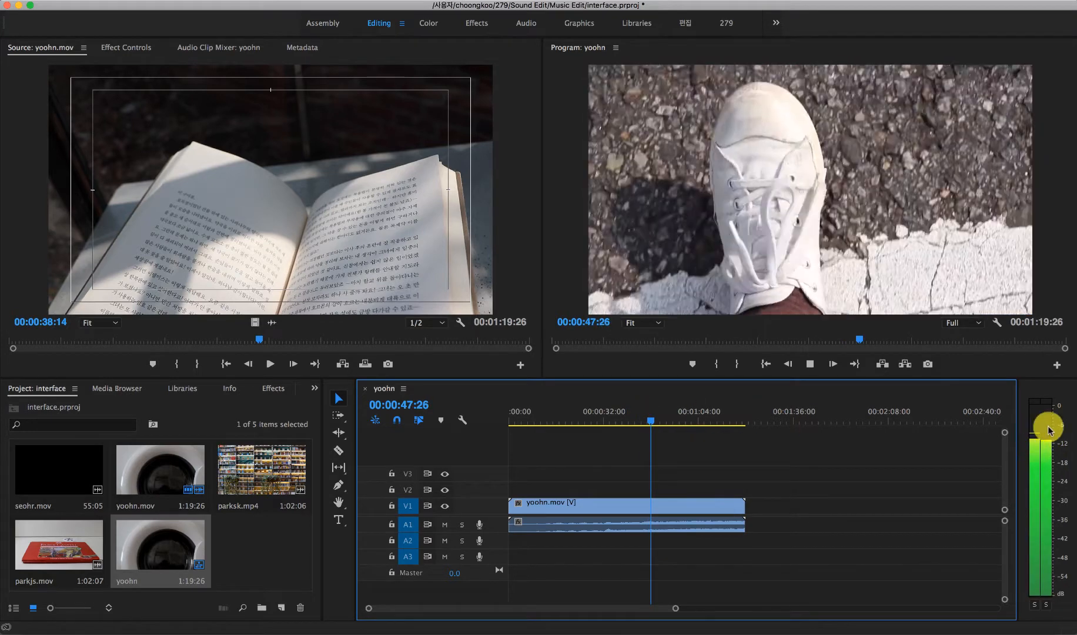
{"action": "left_click_drag", "start_coordinate": [623, 422], "coordinate": [563, 416]}
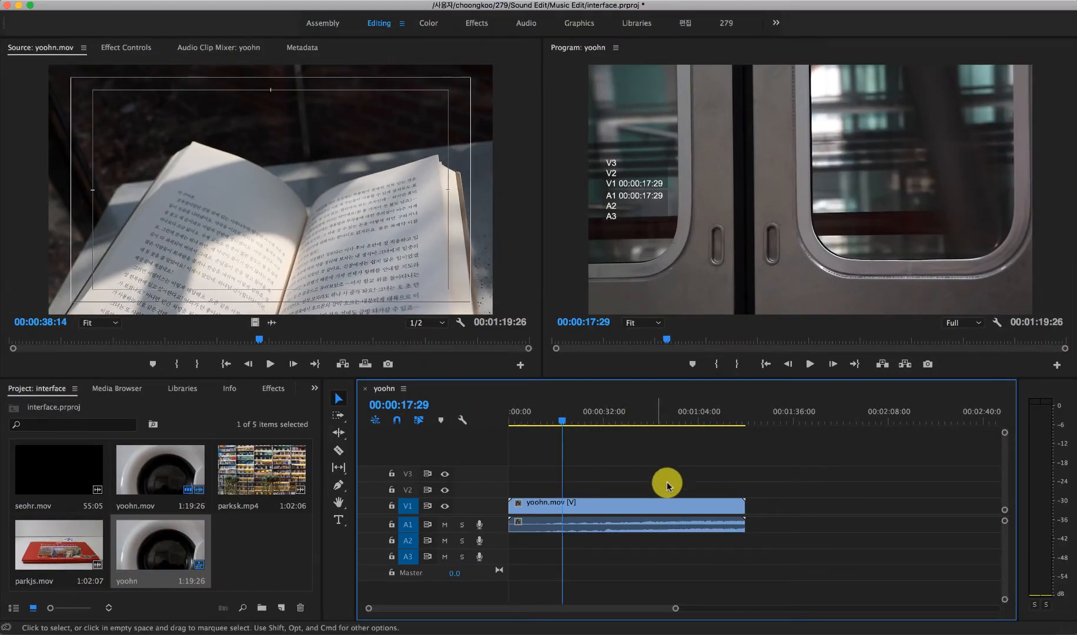
Step: Delete the yoohn.mov clip from the sequence's timeline
{"action": "left_click", "coordinate": [667, 517]}
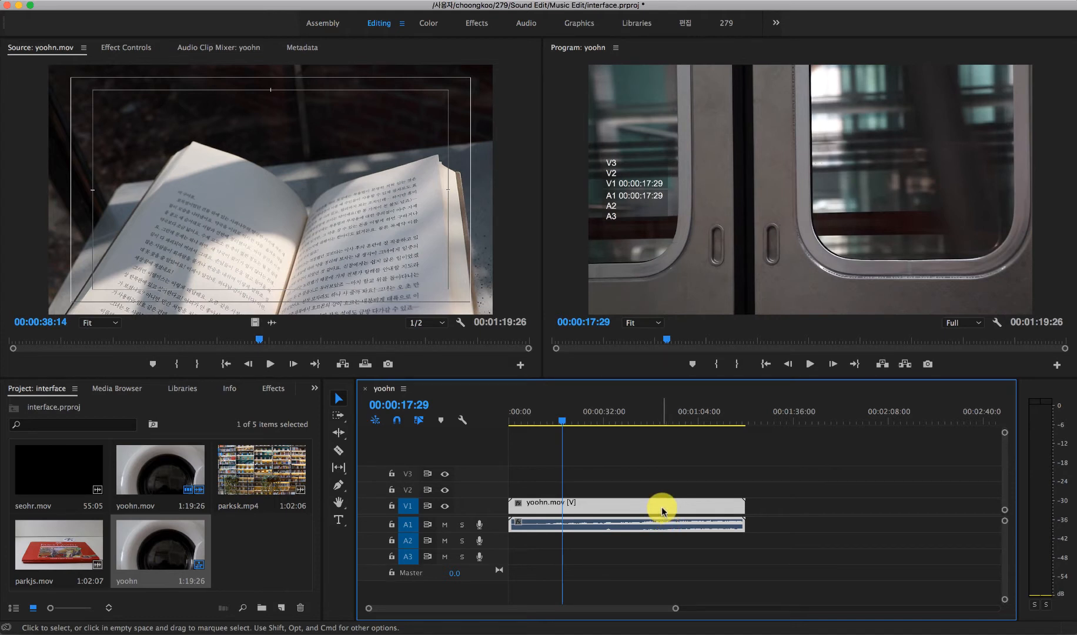
{"action": "key", "text": "Delete"}
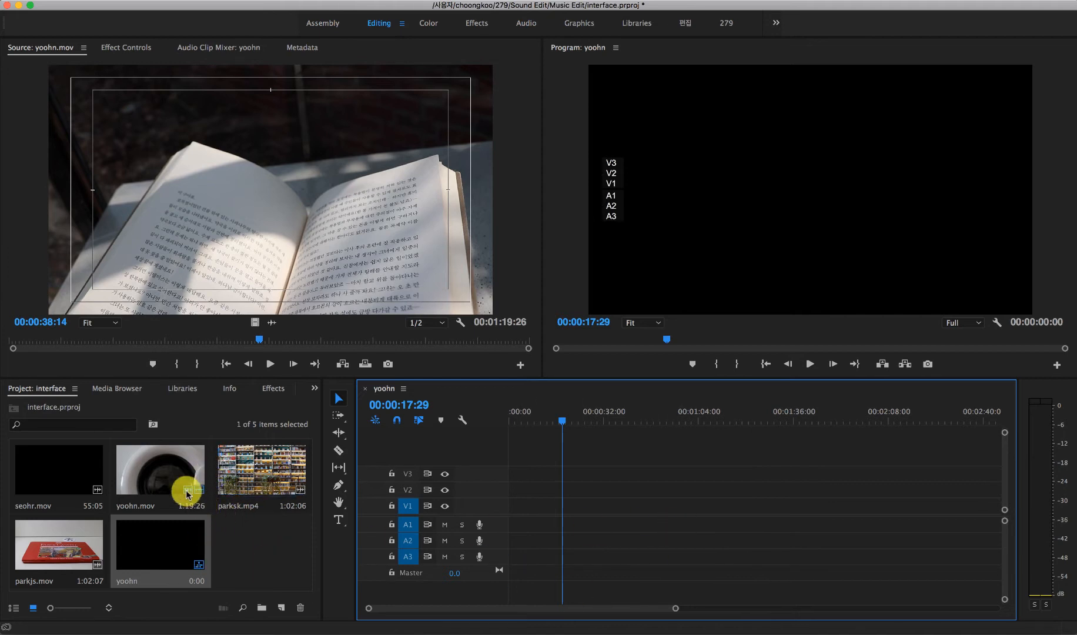
Step: View yoohn.mov enlarged in the Source monitor, scrub to 00:00:12:21 and restore the normal layout
{"action": "double_click", "coordinate": [156, 470]}
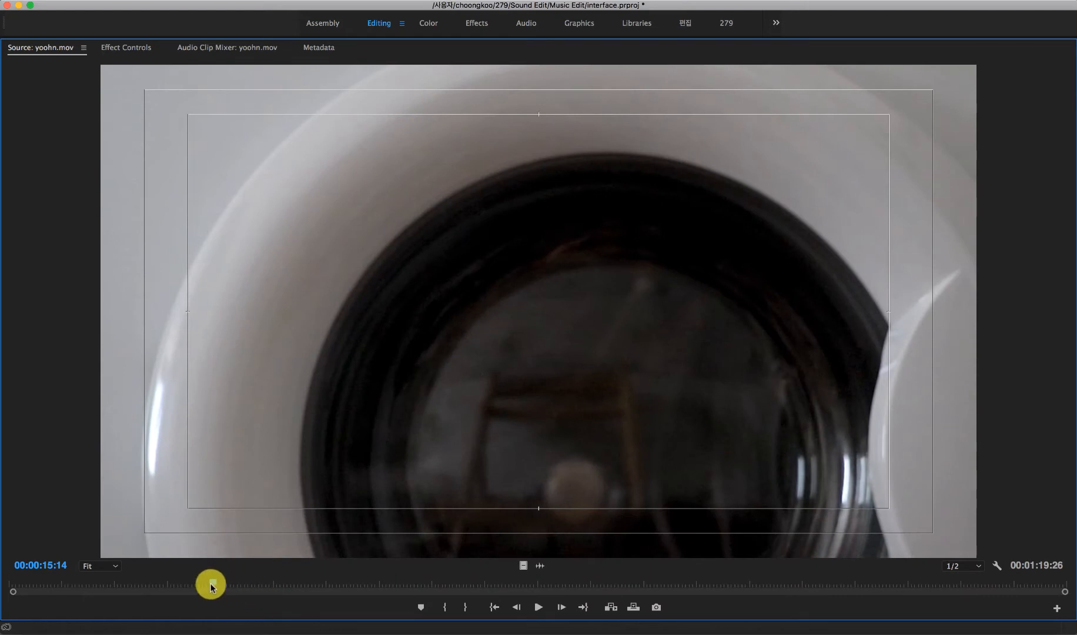
{"action": "left_click_drag", "start_coordinate": [211, 583], "coordinate": [262, 583]}
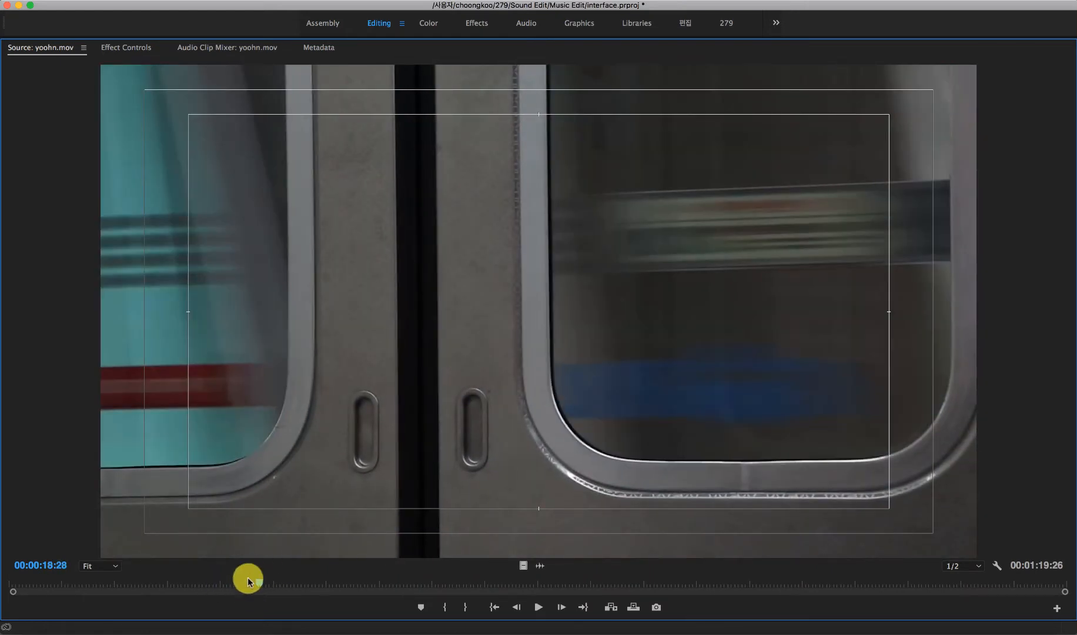
{"action": "left_click_drag", "start_coordinate": [258, 585], "coordinate": [177, 581]}
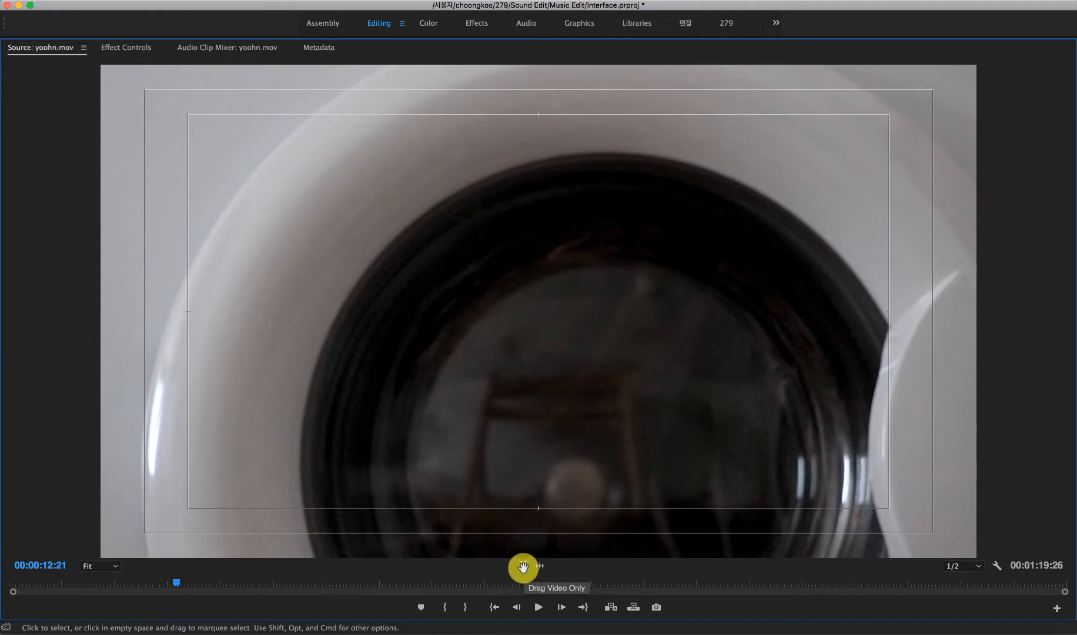
{"action": "key", "text": "grave"}
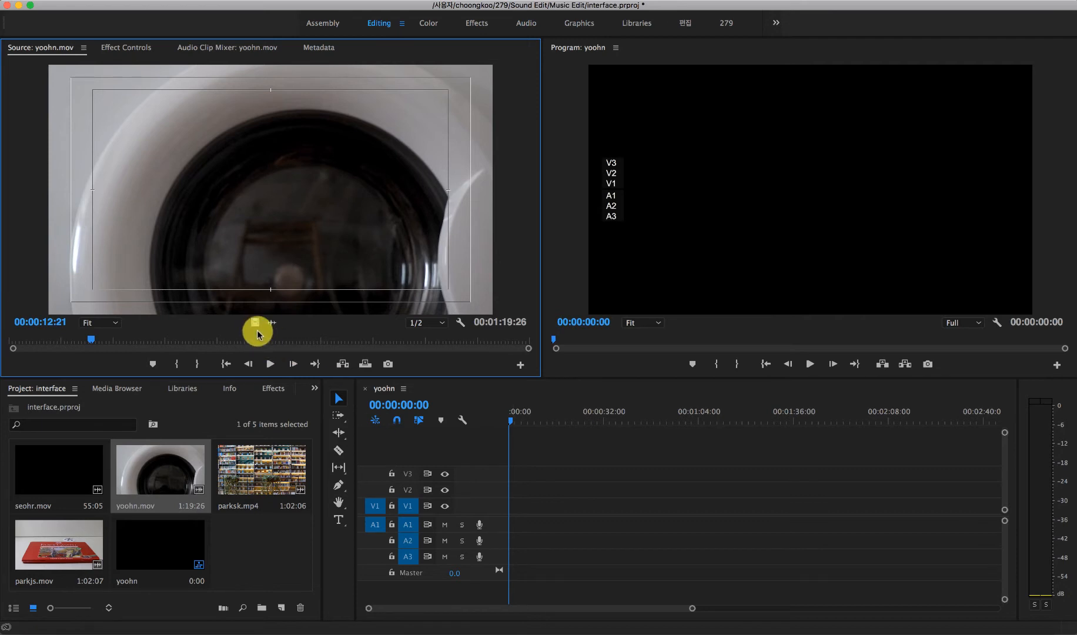
Step: Try adding only the video of yoohn.mov to track V1 about 16 seconds in, play it and clear it from the timeline
{"action": "left_click_drag", "start_coordinate": [257, 330], "coordinate": [555, 508]}
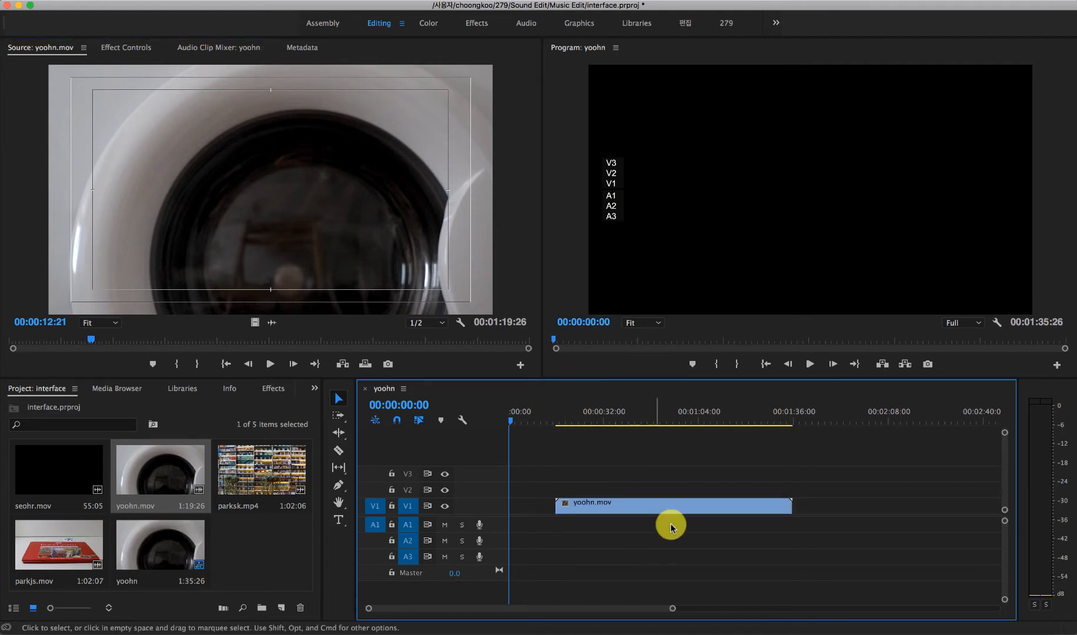
{"action": "left_click", "coordinate": [626, 411]}
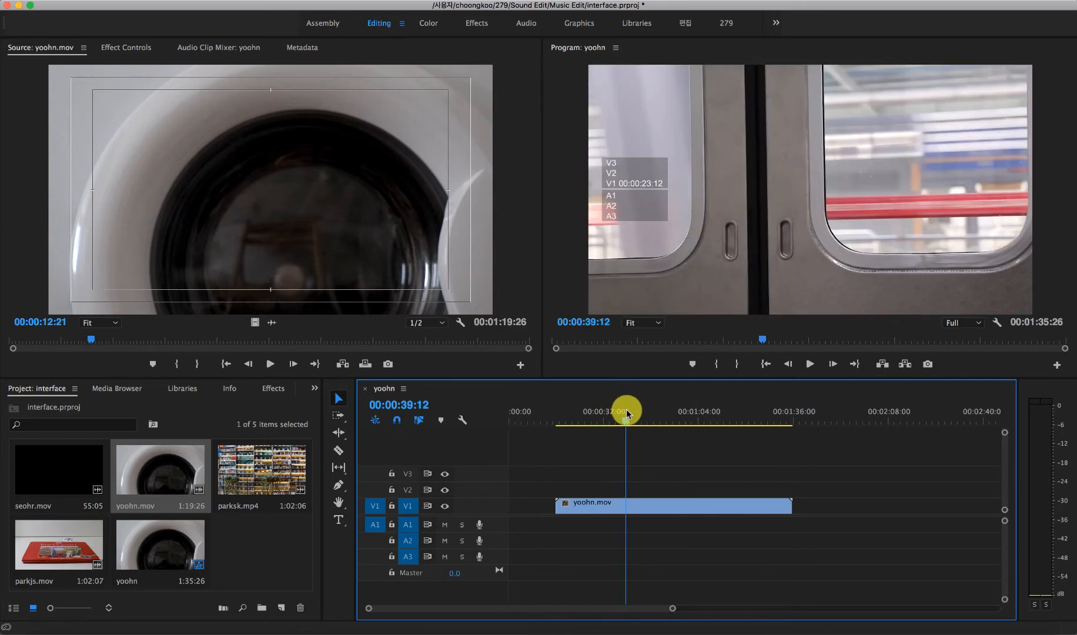
{"action": "key", "text": "space"}
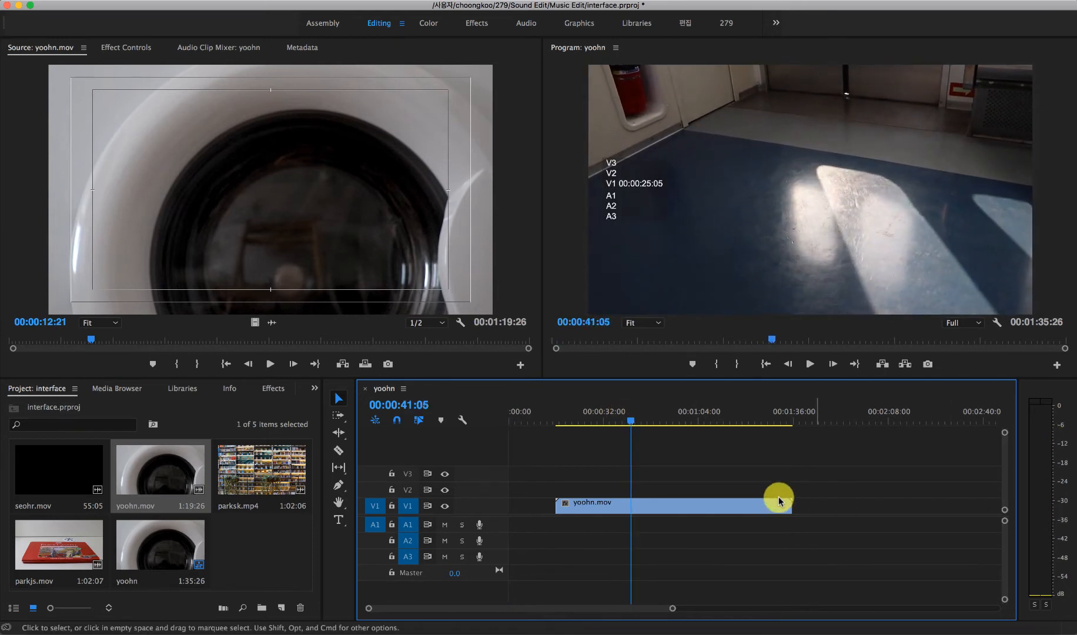
{"action": "left_click", "coordinate": [744, 506]}
{"action": "key", "text": "Delete"}
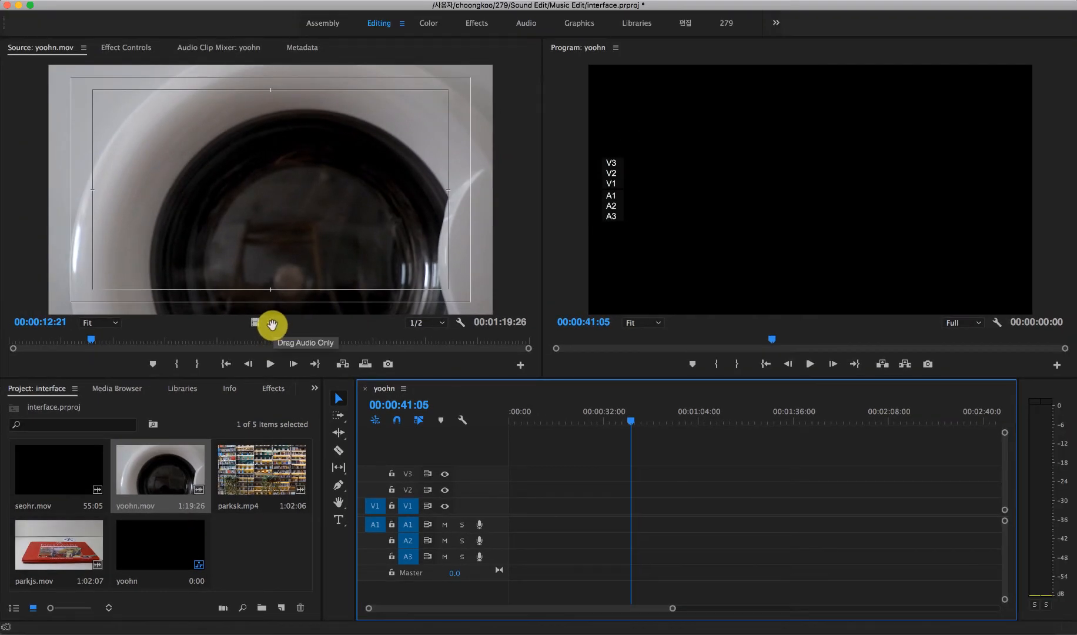
Step: Try adding only the audio of yoohn.mov to track A1 about 9 seconds in, play it and clear it from the timeline
{"action": "left_click_drag", "start_coordinate": [272, 325], "coordinate": [533, 508]}
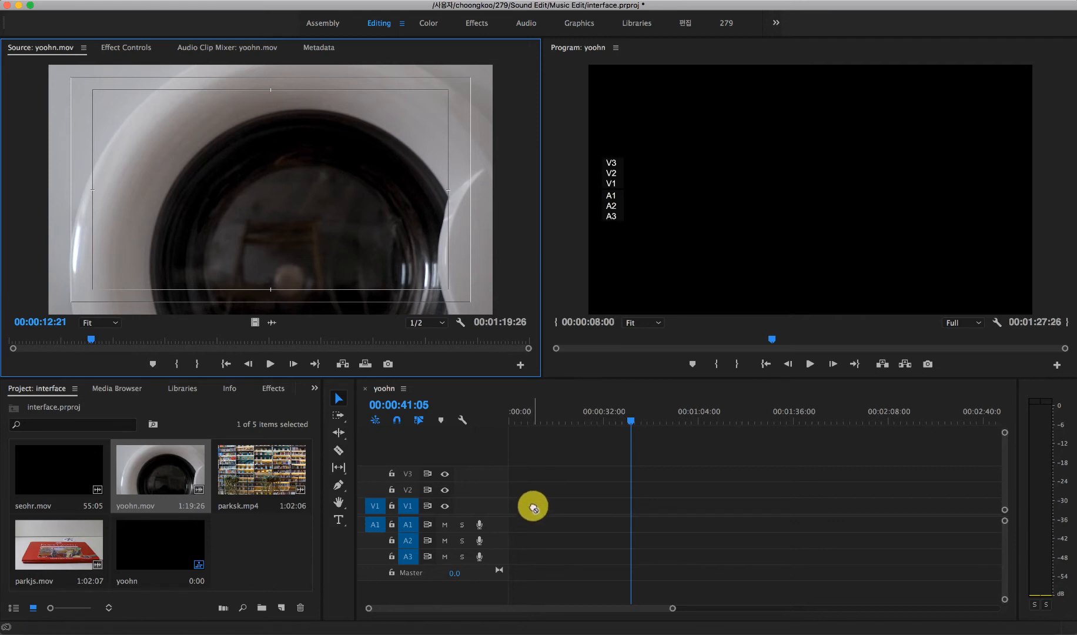
{"action": "left_click_drag", "start_coordinate": [533, 508], "coordinate": [535, 523]}
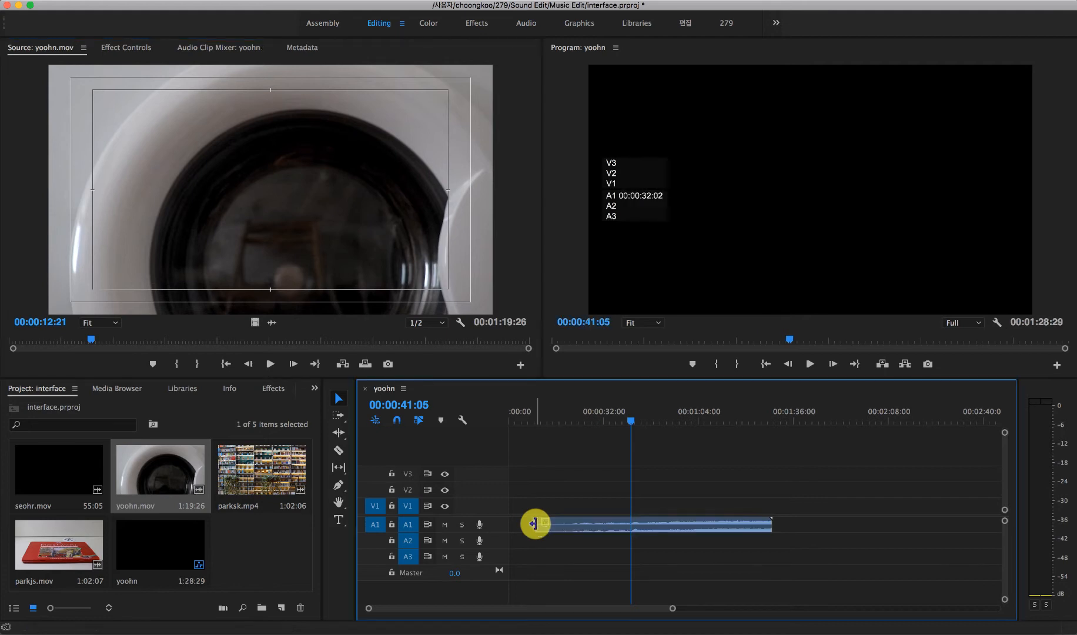
{"action": "left_click", "coordinate": [691, 419]}
{"action": "key", "text": "space"}
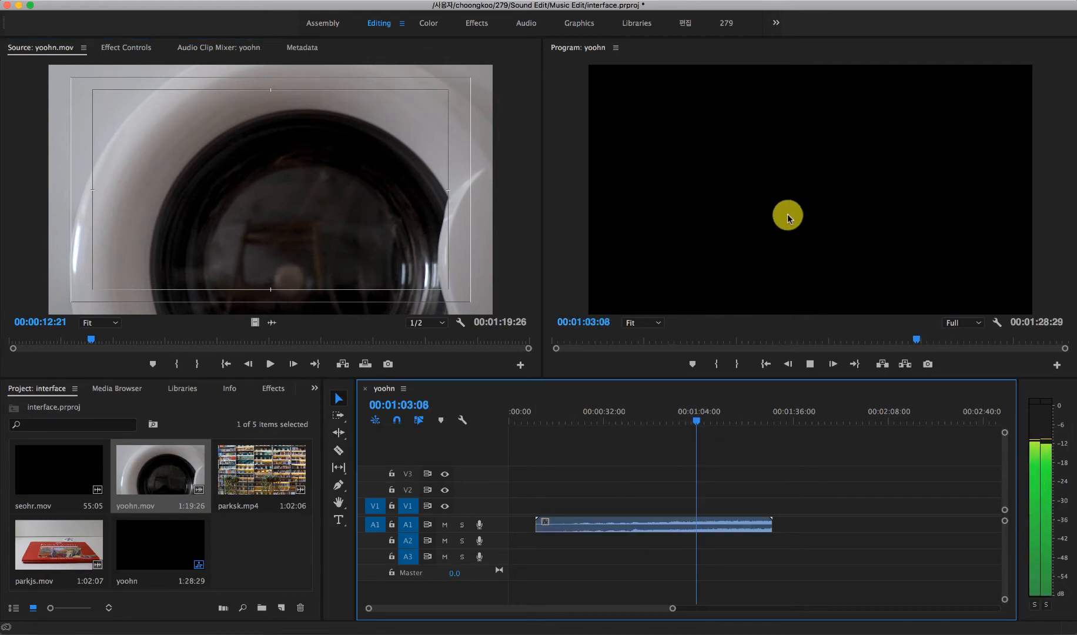
{"action": "key", "text": "space"}
{"action": "left_click", "coordinate": [758, 522]}
{"action": "key", "text": "Delete"}
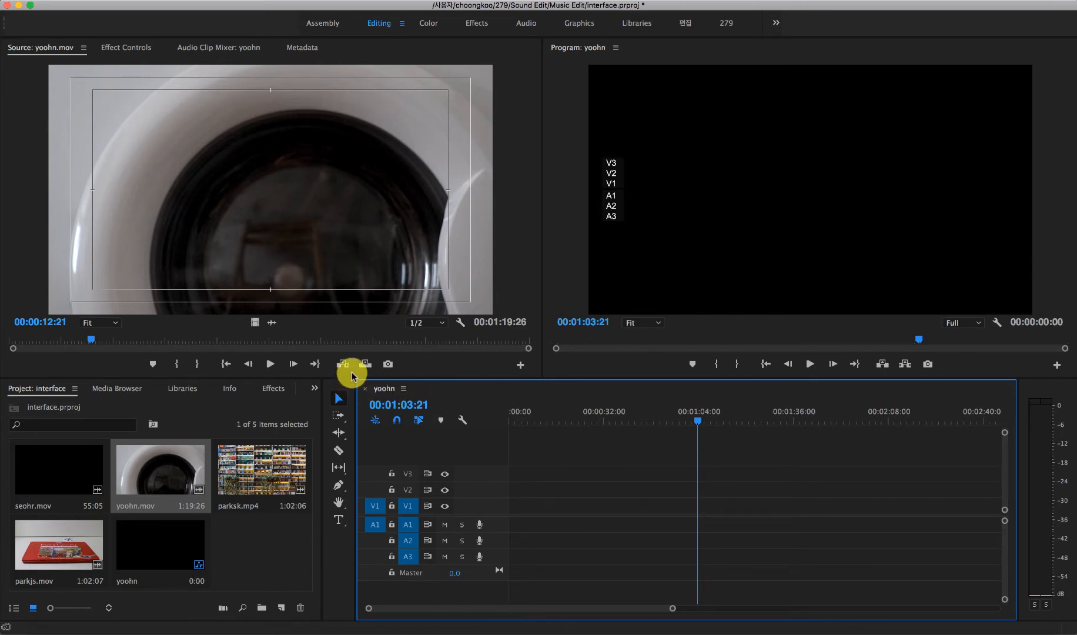
Step: Try adding yoohn.mov with video and audio to V1 and A1 twice, with a gap between the copies, and delete both copies
{"action": "left_click_drag", "start_coordinate": [315, 252], "coordinate": [560, 507]}
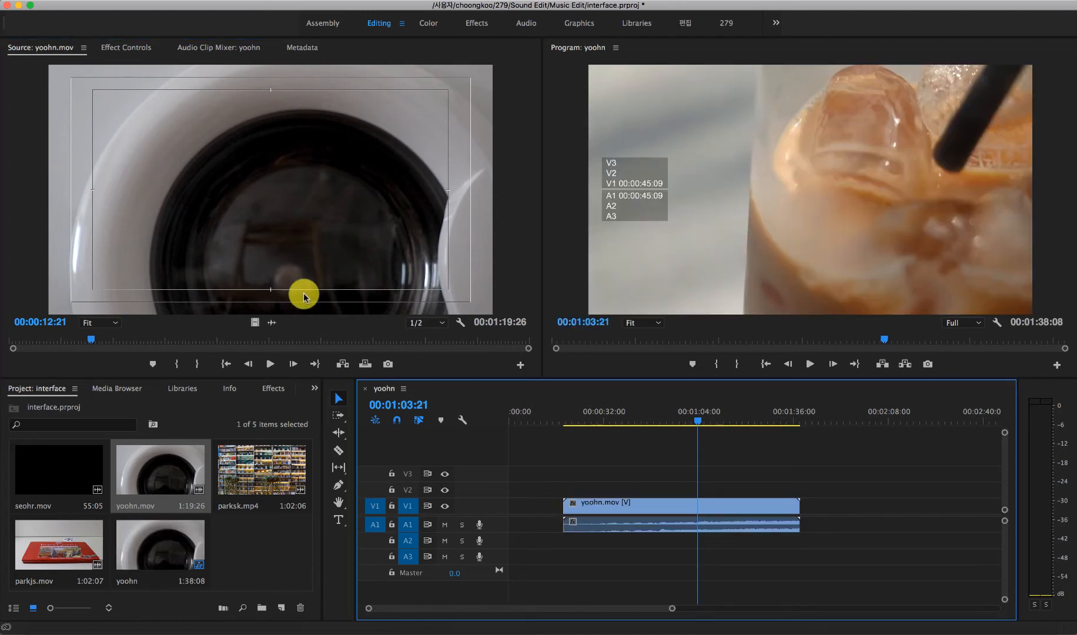
{"action": "left_click", "coordinate": [264, 323]}
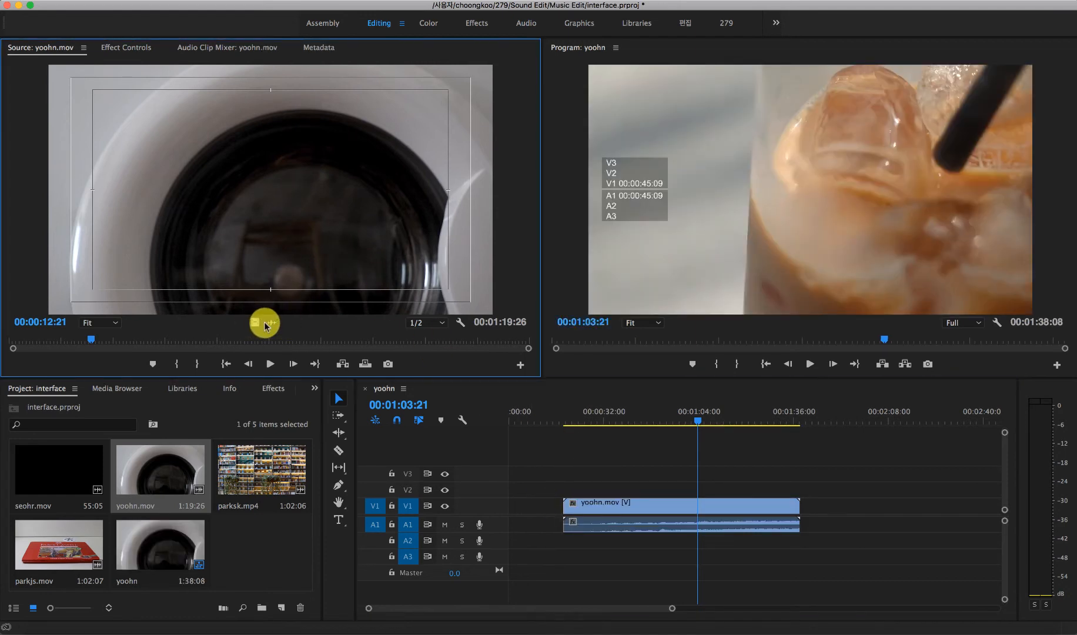
{"action": "left_click_drag", "start_coordinate": [267, 327], "coordinate": [821, 513]}
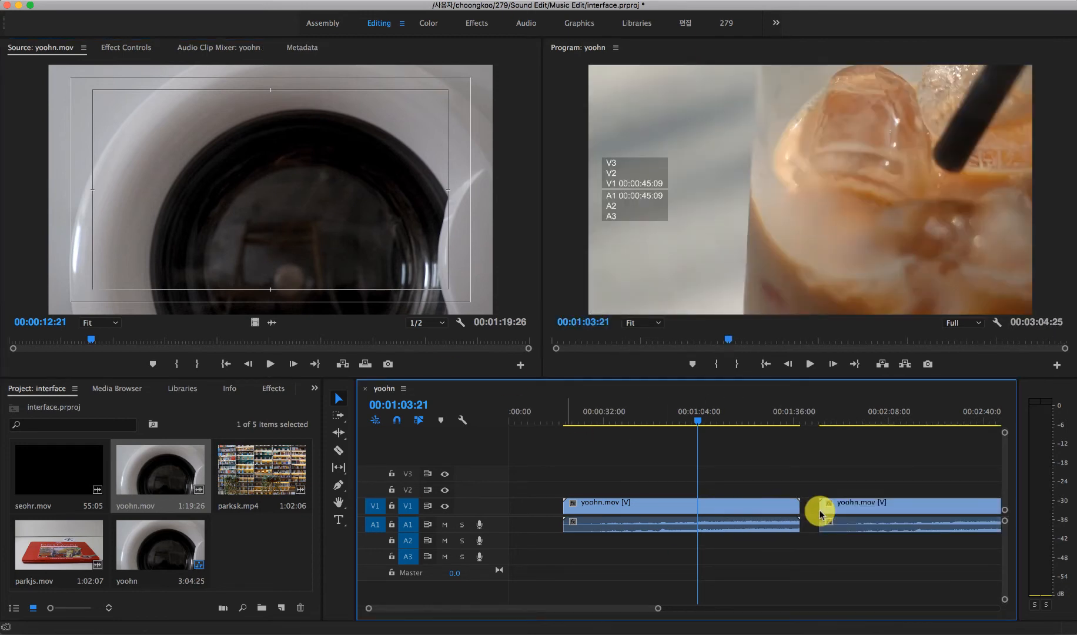
{"action": "left_click", "coordinate": [735, 507]}
{"action": "key", "text": "Delete"}
{"action": "left_click", "coordinate": [837, 505]}
{"action": "key", "text": "Delete"}
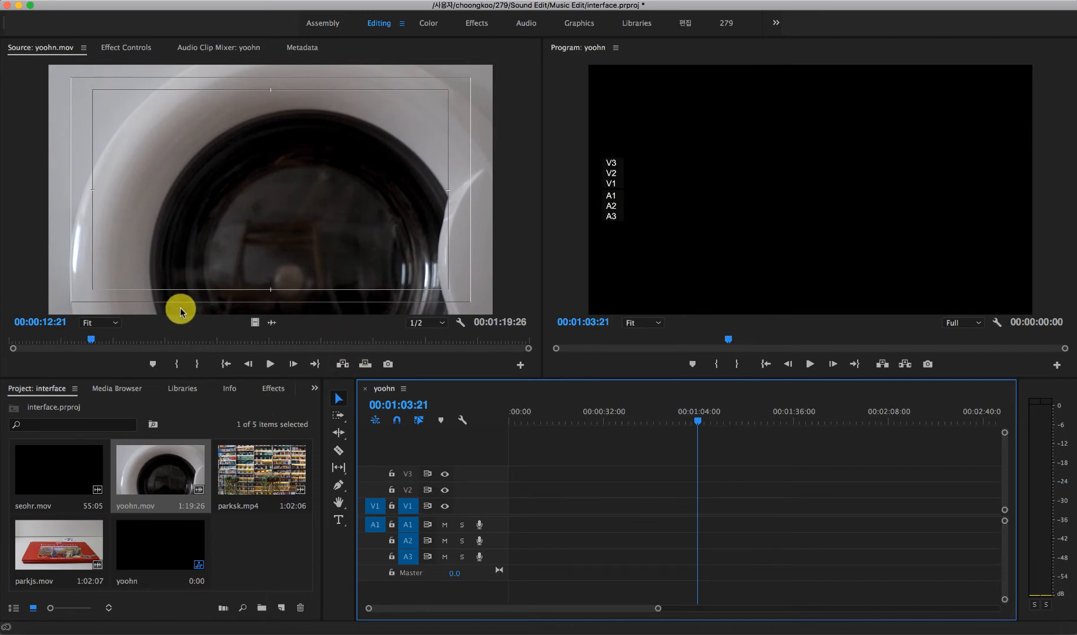
Step: Scrub yoohn.mov in the Source monitor and step forward frame by frame to 00:00:23:13
{"action": "left_click_drag", "start_coordinate": [88, 338], "coordinate": [166, 338]}
{"action": "mouse_move", "coordinate": [174, 342]}
{"action": "left_mouse_down"}
{"action": "mouse_move", "coordinate": [216, 346]}
{"action": "mouse_move", "coordinate": [162, 346]}
{"action": "left_mouse_up"}
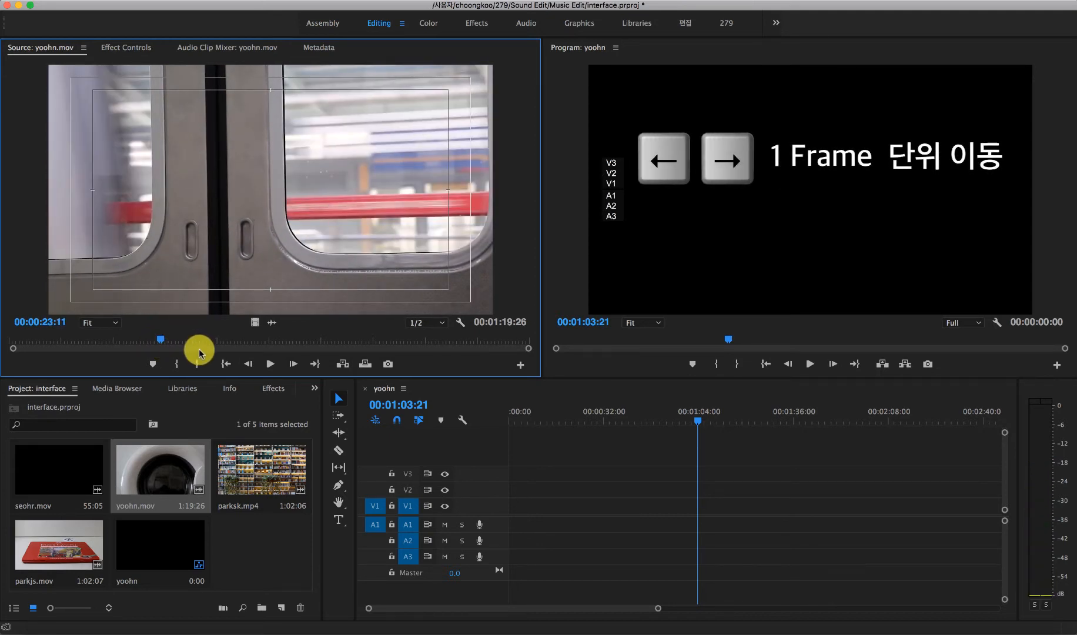
{"action": "key", "text": "Right"}
{"action": "key", "text": "Right"}
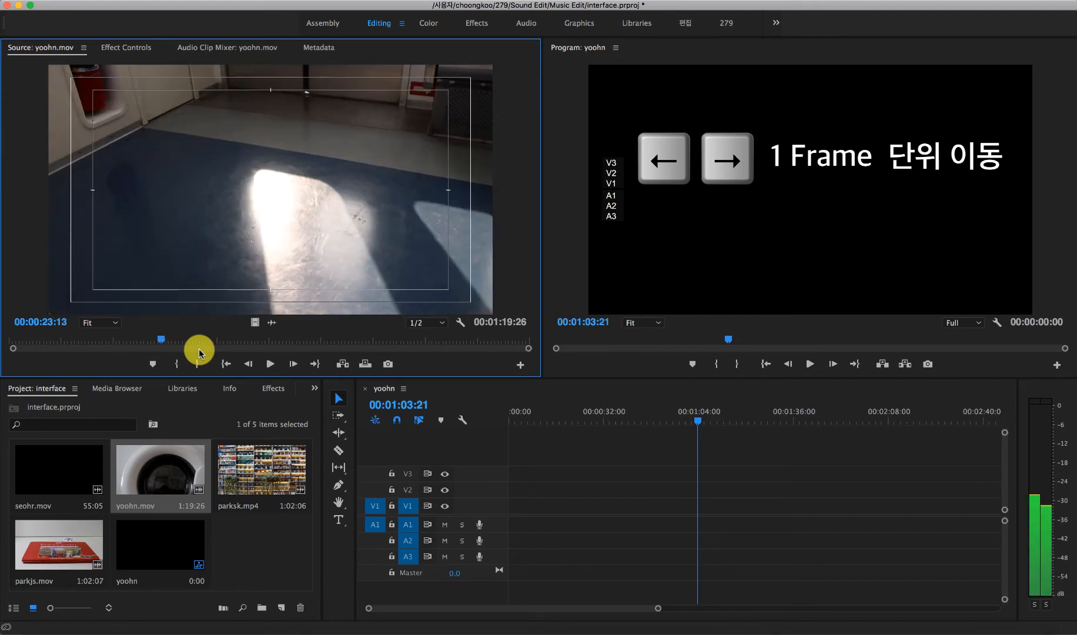
Step: Step back and forth frame by frame around 00:00:23:13 in yoohn.mov to compare the frames on both sides of the cut
{"action": "key", "text": "Right"}
{"action": "key", "text": "Left"}
{"action": "key", "text": "Right"}
{"action": "key", "text": "Left"}
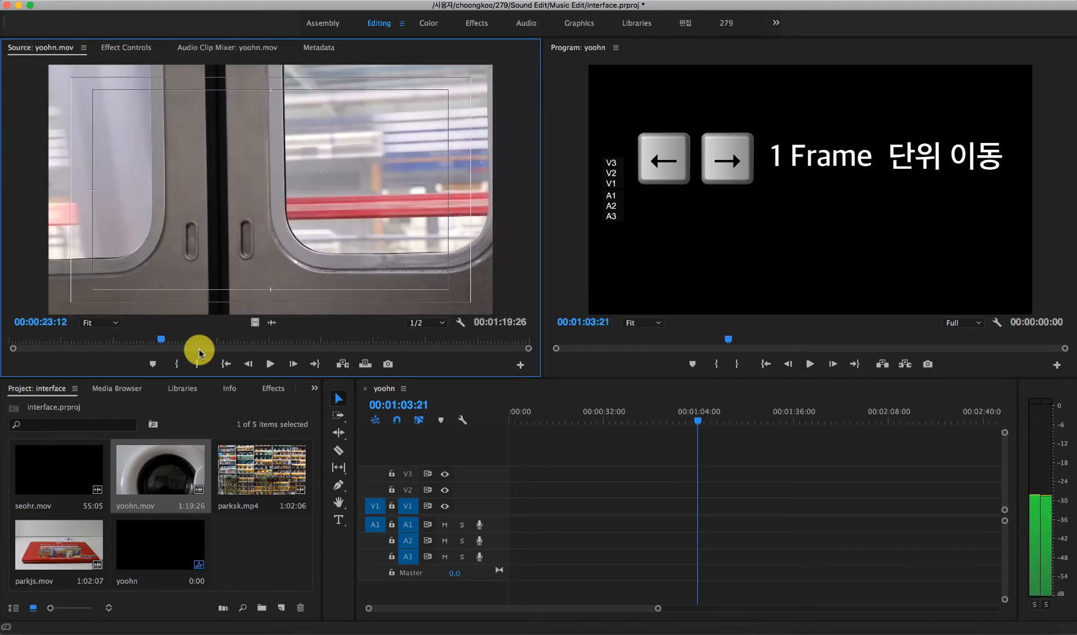
{"action": "key", "text": "Right"}
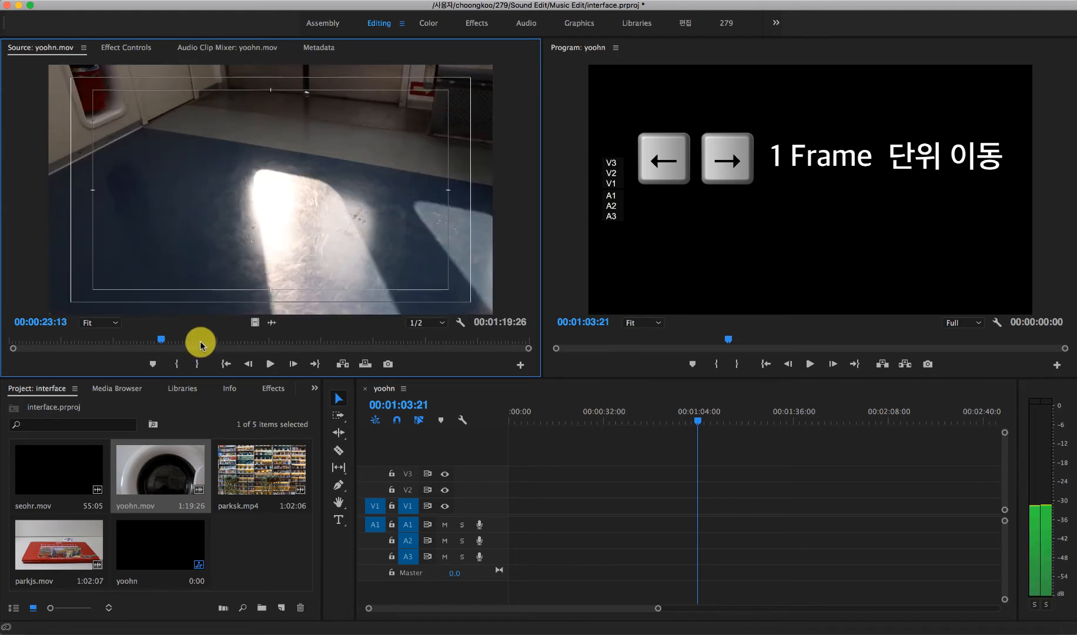
{"action": "key", "text": "Left"}
{"action": "key", "text": "Right"}
{"action": "key", "text": "Left"}
{"action": "key", "text": "Right"}
{"action": "key", "text": "Left"}
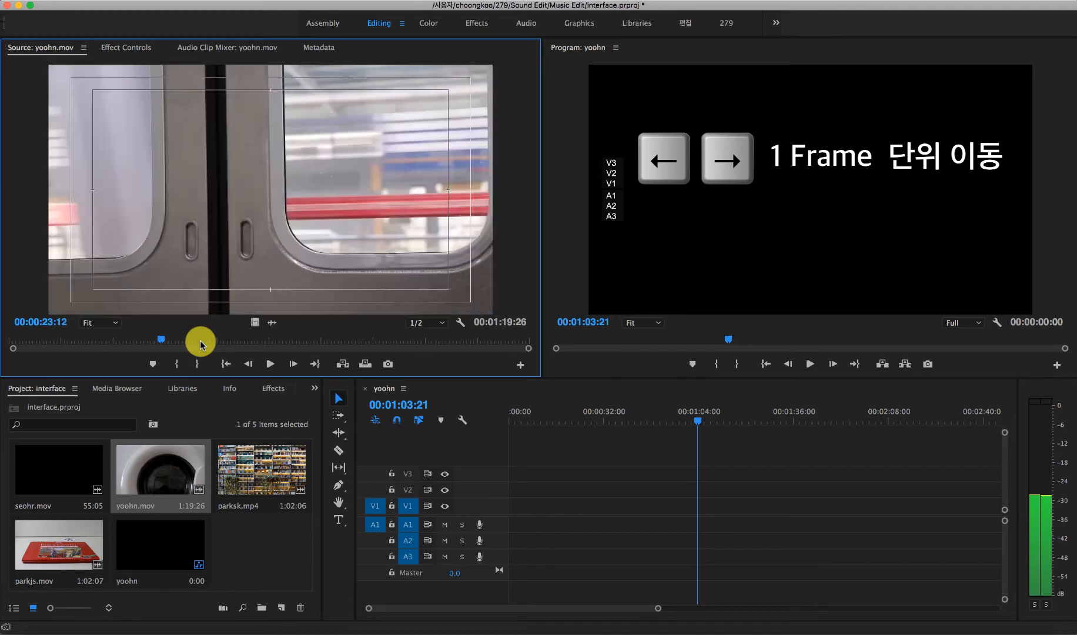
{"action": "key", "text": "Right"}
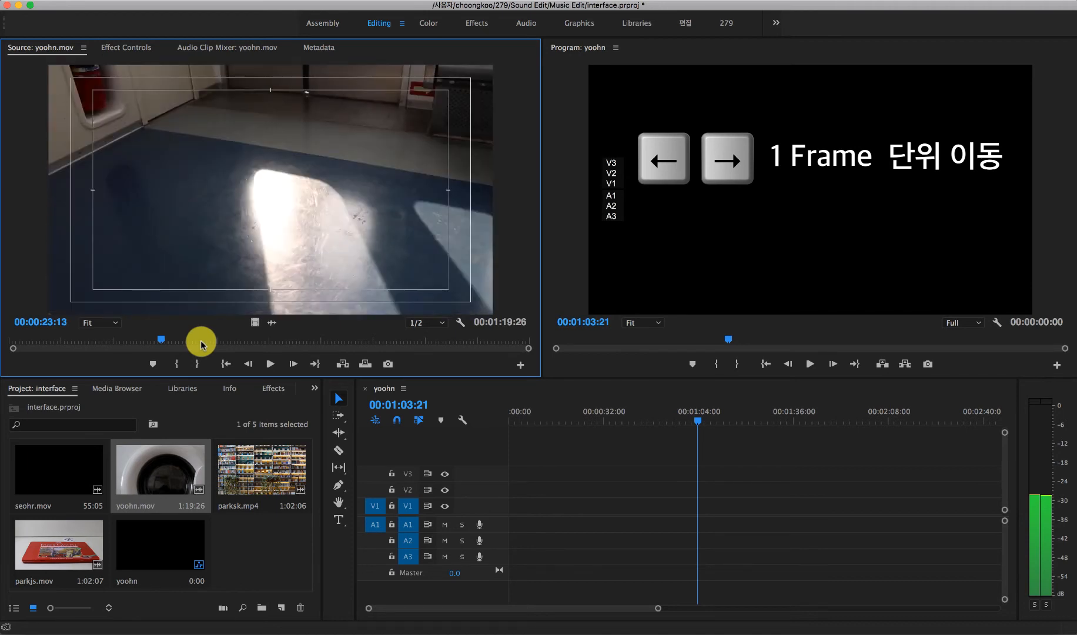
{"action": "key", "text": "Right"}
{"action": "key", "text": "Right"}
{"action": "key", "text": "Left"}
{"action": "key", "text": "Left"}
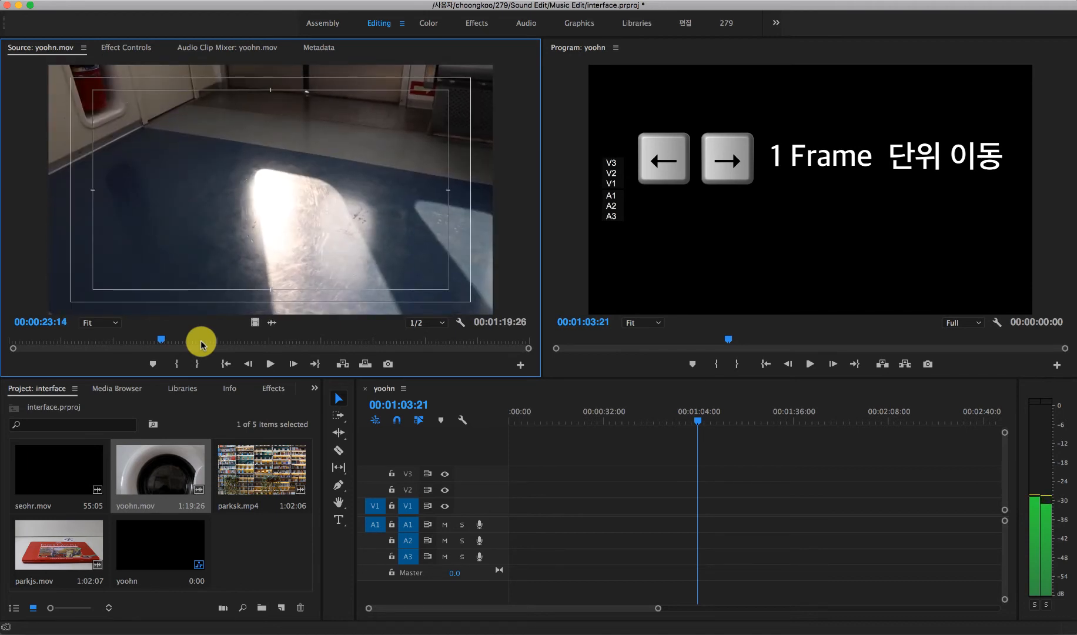
{"action": "key", "text": "Left"}
{"action": "key", "text": "Right"}
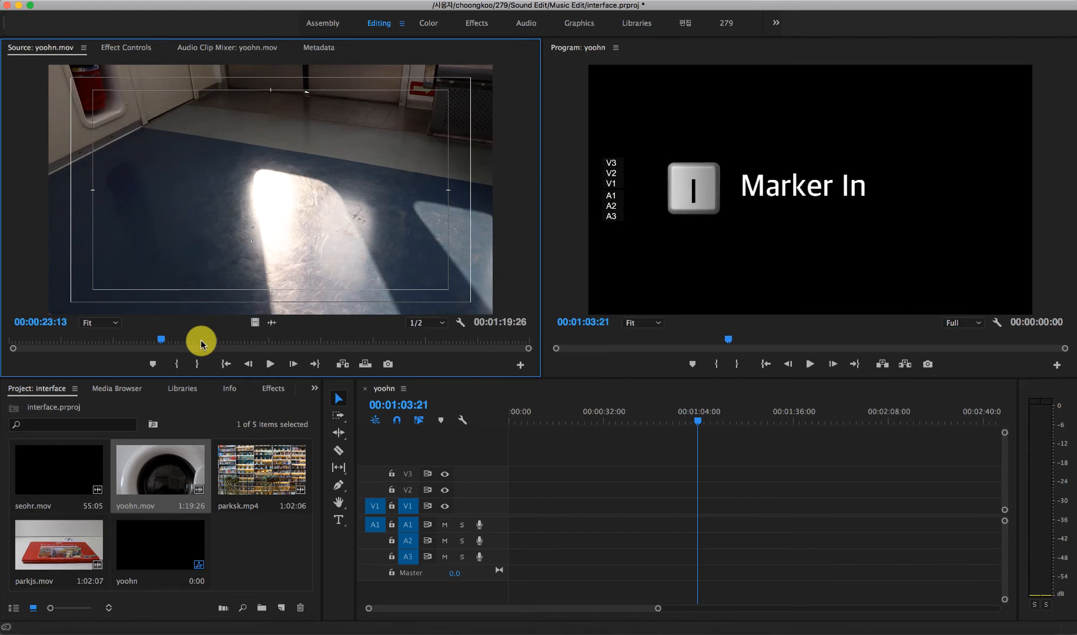
Step: Mark the In point of yoohn.mov at 00:00:23:13 and play the clip on to 00:00:32:01
{"action": "key", "text": "i"}
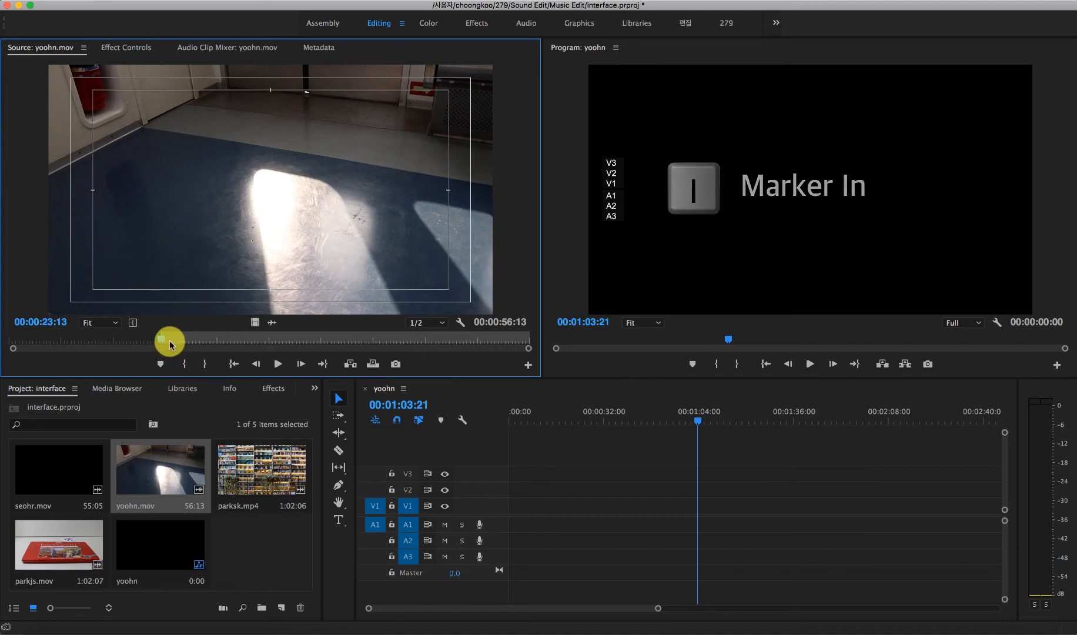
{"action": "key", "text": "space"}
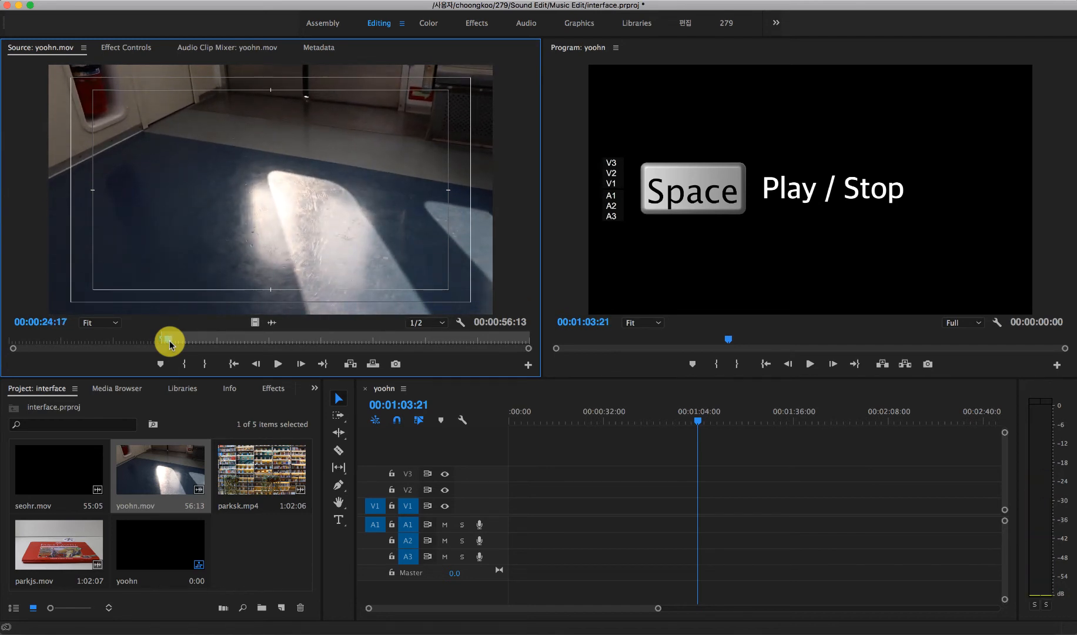
{"action": "key", "text": "space"}
{"action": "key", "text": "space"}
{"action": "key", "text": "space"}
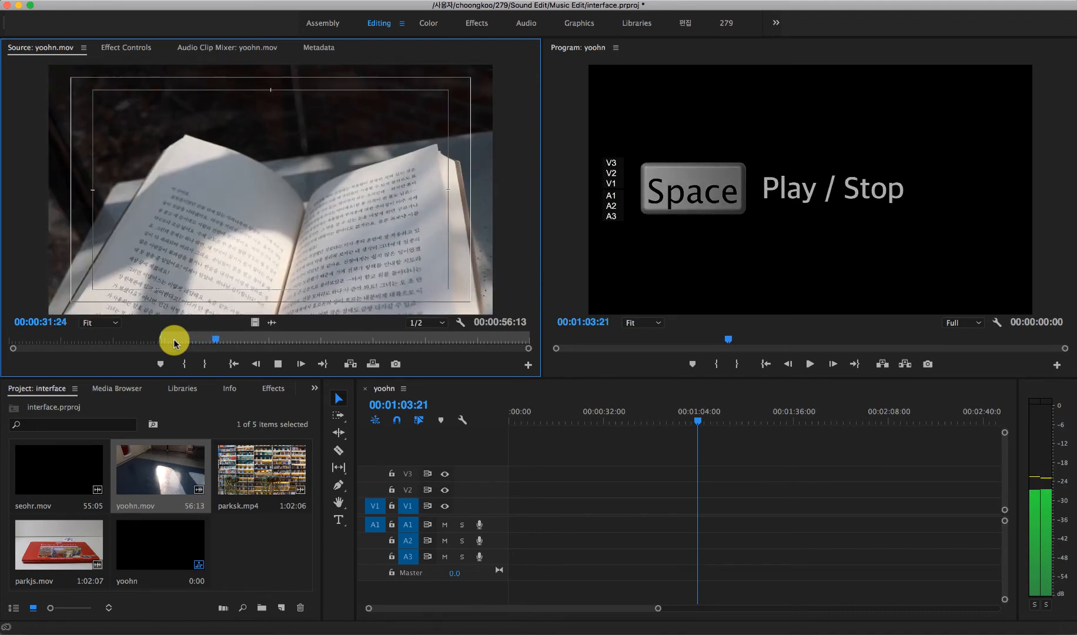
{"action": "key", "text": "space"}
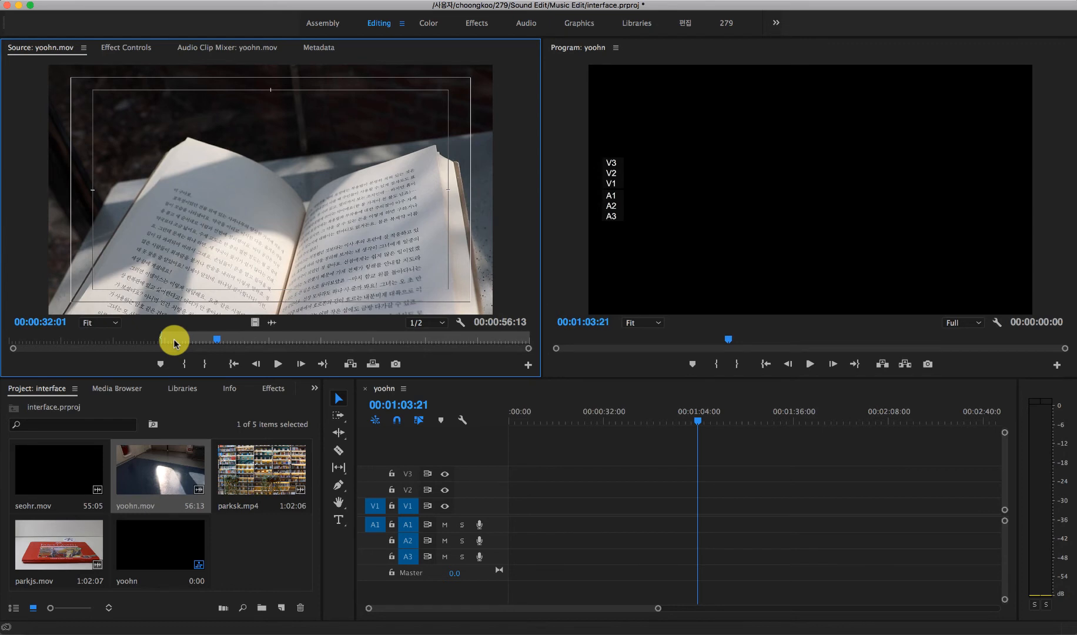
Step: Step back through yoohn.mov to 00:00:31:16, just before the shot of the open book, and mark the Out point there
{"action": "key", "text": "Left"}
{"action": "key", "text": "Left"}
{"action": "key", "text": "Left"}
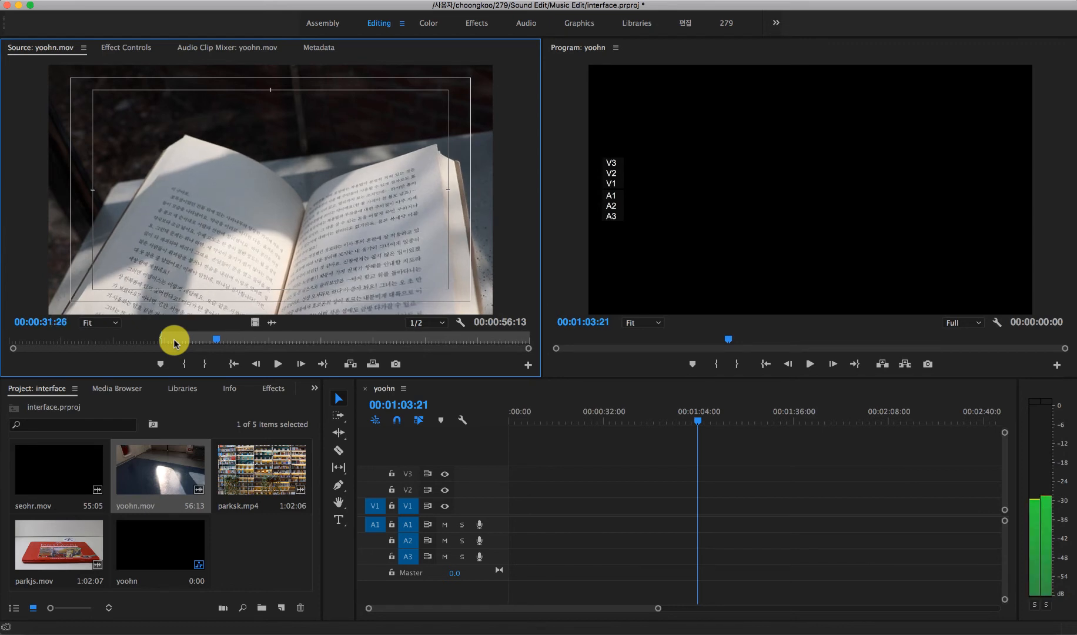
{"action": "key", "text": "Left"}
{"action": "key", "text": "Left"}
{"action": "key", "text": "Left"}
{"action": "key", "text": "Left"}
{"action": "key", "text": "Left"}
{"action": "key", "text": "Left"}
{"action": "key", "text": "Left"}
{"action": "key", "text": "Left"}
{"action": "key", "text": "Left"}
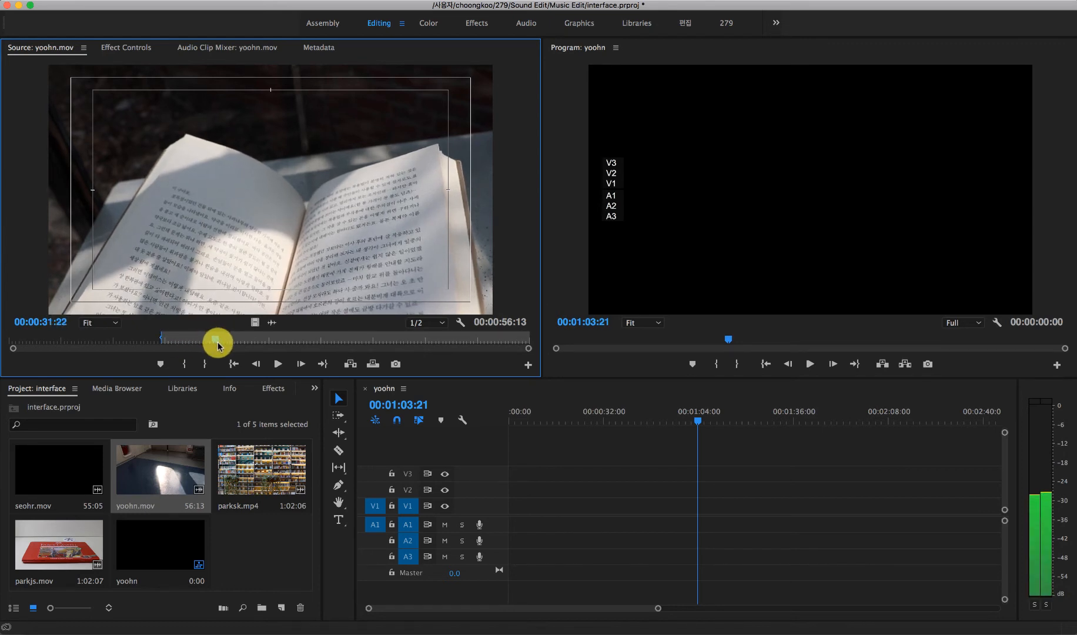
{"action": "key", "text": "Left"}
{"action": "key", "text": "Left"}
{"action": "key", "text": "Left"}
{"action": "key", "text": "Left"}
{"action": "key", "text": "Left"}
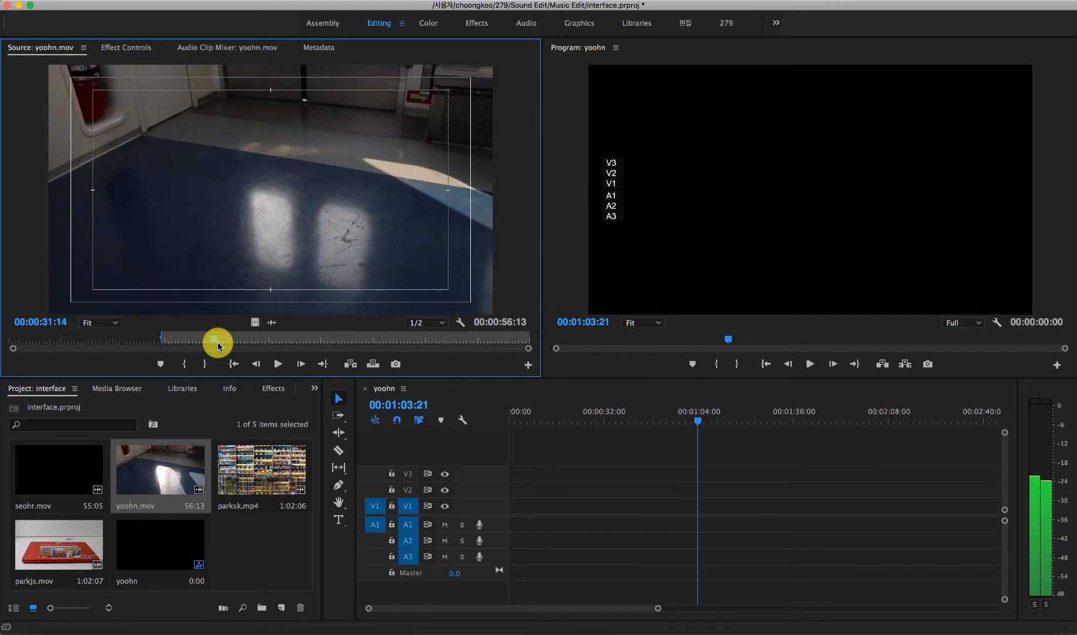
{"action": "key", "text": "Right"}
{"action": "key", "text": "Right"}
{"action": "key", "text": "Right"}
{"action": "key", "text": "Left"}
{"action": "key", "text": "o"}
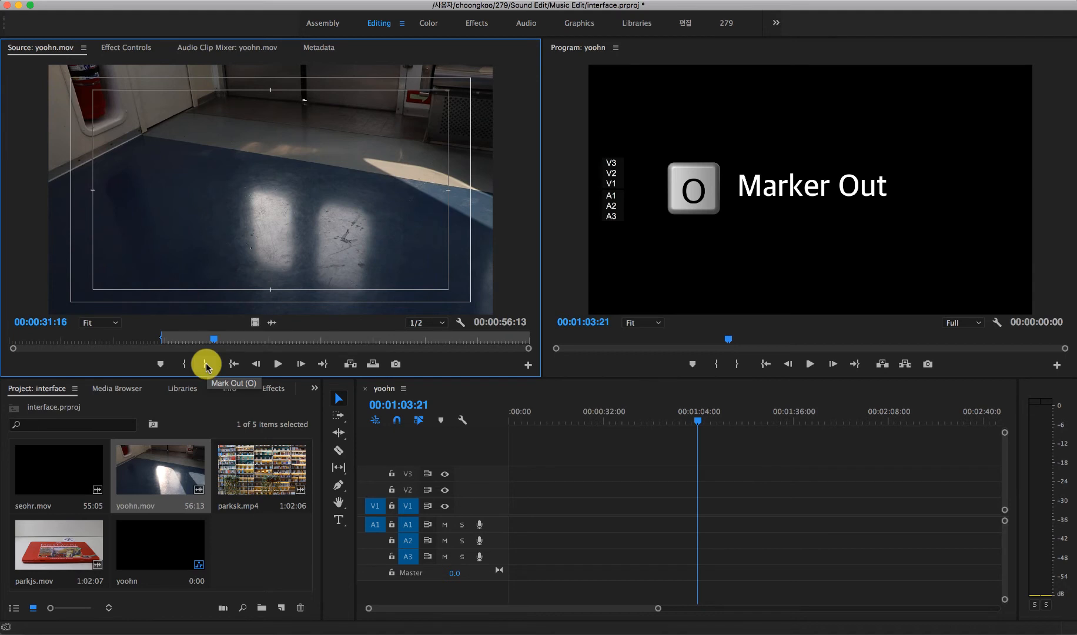
{"action": "left_click", "coordinate": [207, 364]}
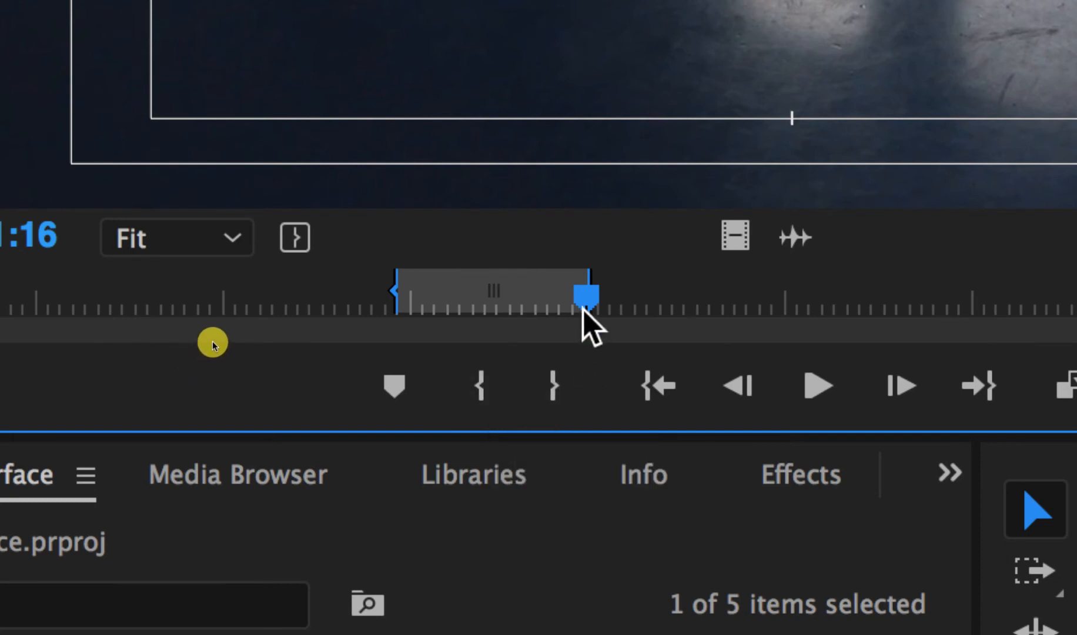
Step: Try adding only the video of the marked yoohn.mov range to V1 about 23 seconds in, scrub over it and delete it
{"action": "left_click_drag", "start_coordinate": [581, 305], "coordinate": [497, 319]}
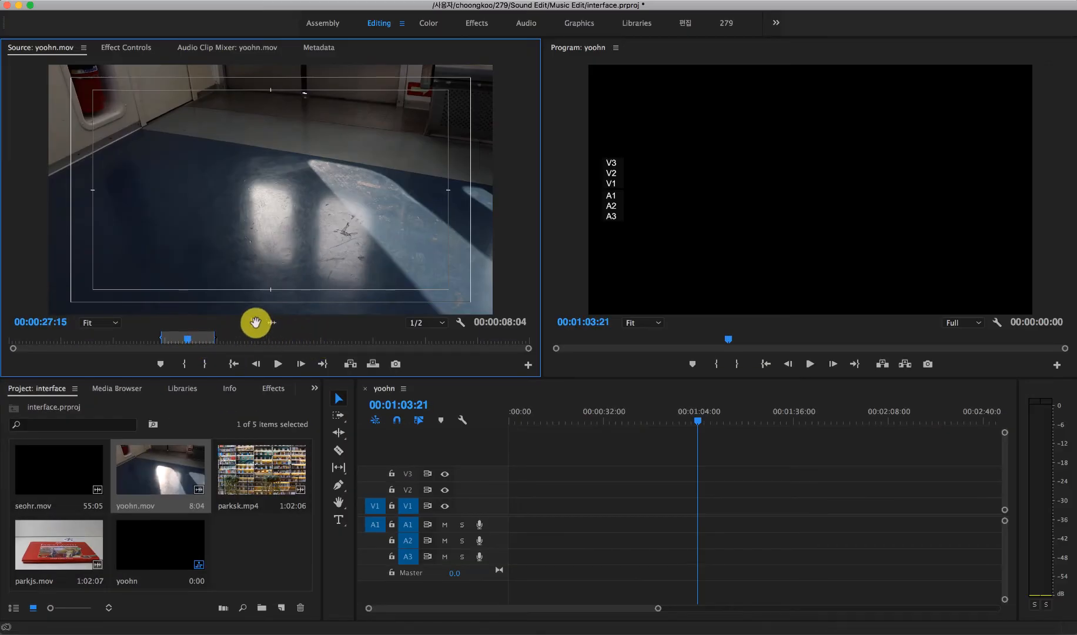
{"action": "left_click_drag", "start_coordinate": [260, 327], "coordinate": [578, 511]}
{"action": "mouse_move", "coordinate": [579, 410]}
{"action": "left_mouse_down"}
{"action": "mouse_move", "coordinate": [600, 414]}
{"action": "mouse_move", "coordinate": [577, 412]}
{"action": "mouse_move", "coordinate": [591, 413]}
{"action": "left_mouse_up"}
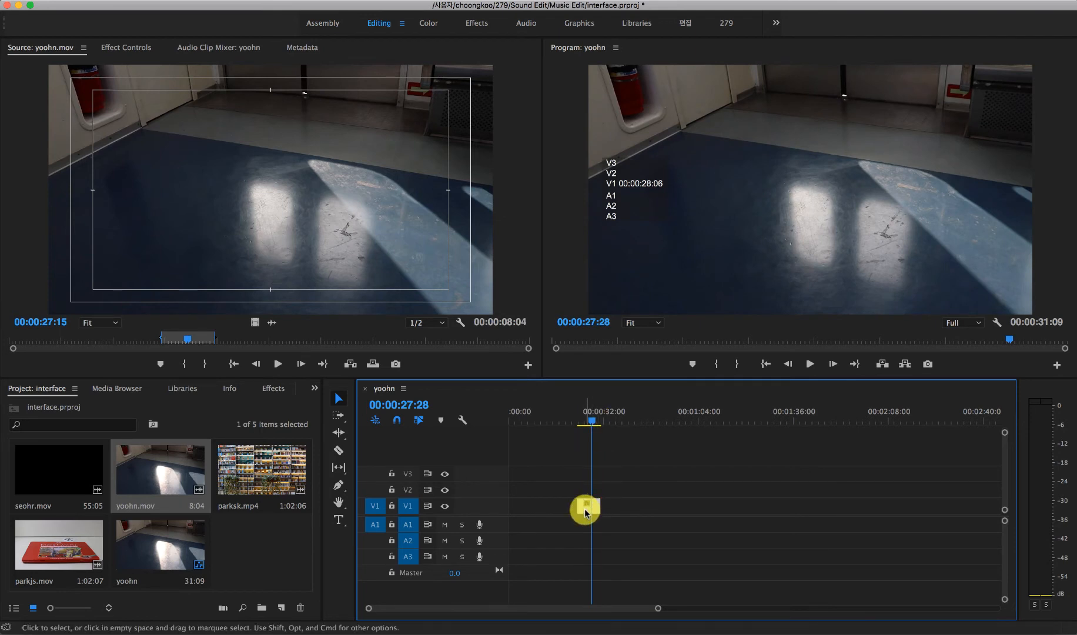
{"action": "key", "text": "Delete"}
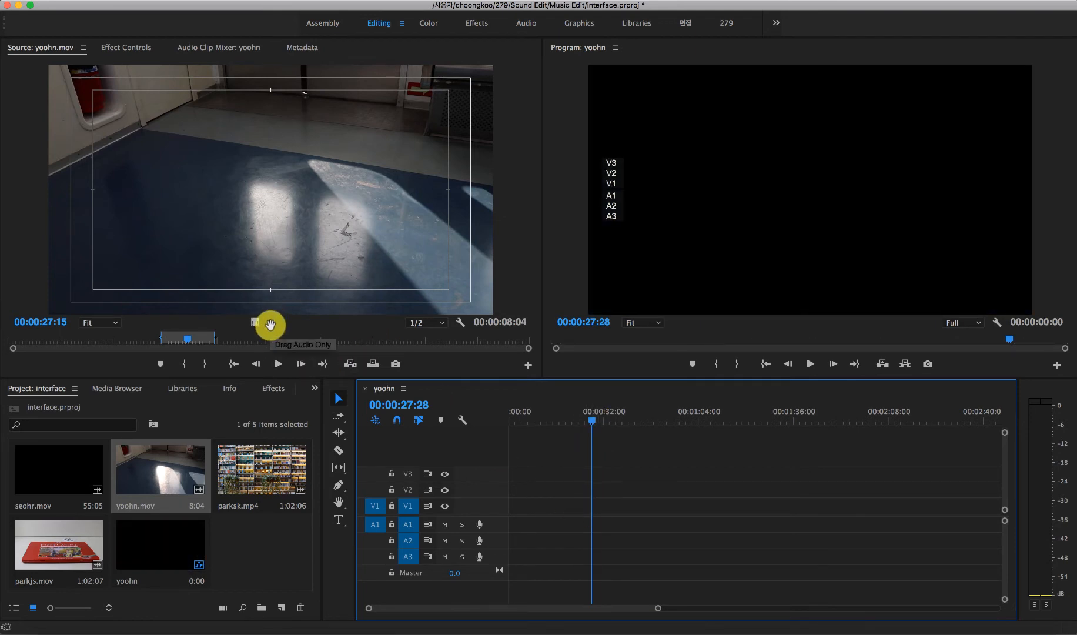
Step: Try adding only the marked yoohn.mov audio to A1 about 35 seconds in and only its video to V1 about 55 seconds in, removing each
{"action": "left_click_drag", "start_coordinate": [271, 324], "coordinate": [616, 524]}
{"action": "left_click_drag", "start_coordinate": [622, 417], "coordinate": [624, 541]}
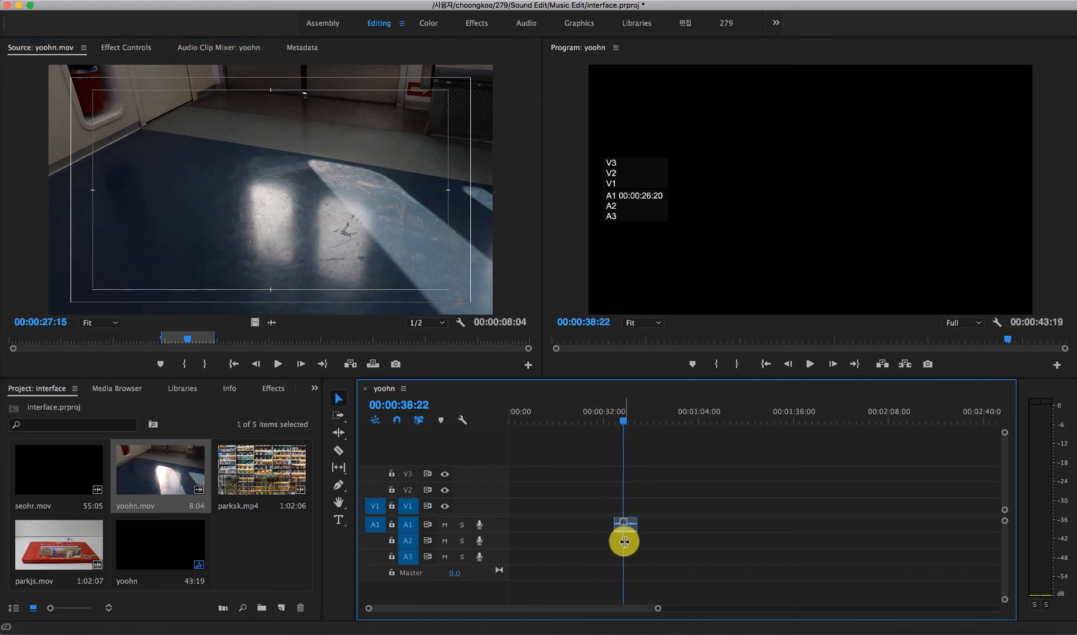
{"action": "left_click", "coordinate": [628, 526]}
{"action": "key", "text": "Delete"}
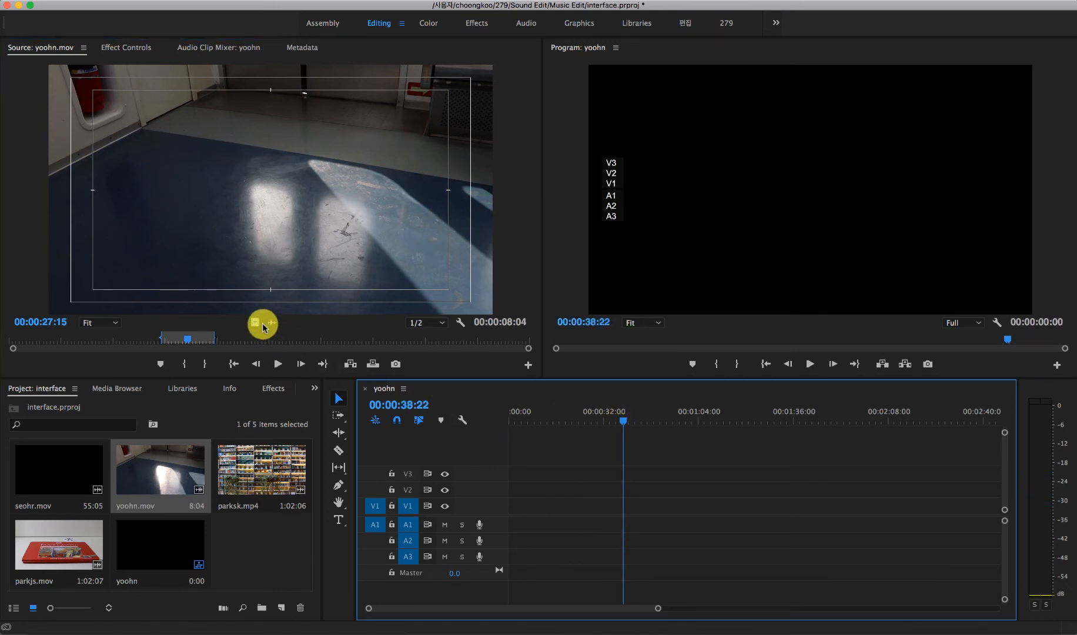
{"action": "left_click_drag", "start_coordinate": [261, 324], "coordinate": [676, 504]}
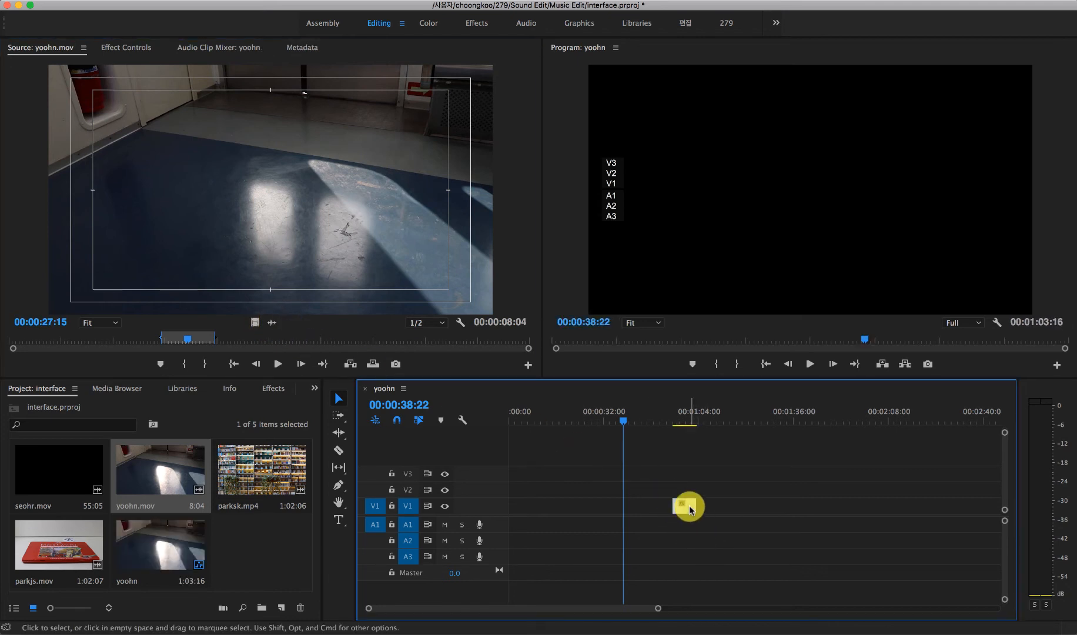
{"action": "key", "text": "super+z"}
Step: Add the marked yoohn.mov range with video and audio to tracks V1 and A1 about 13 seconds in
{"action": "left_click", "coordinate": [315, 217]}
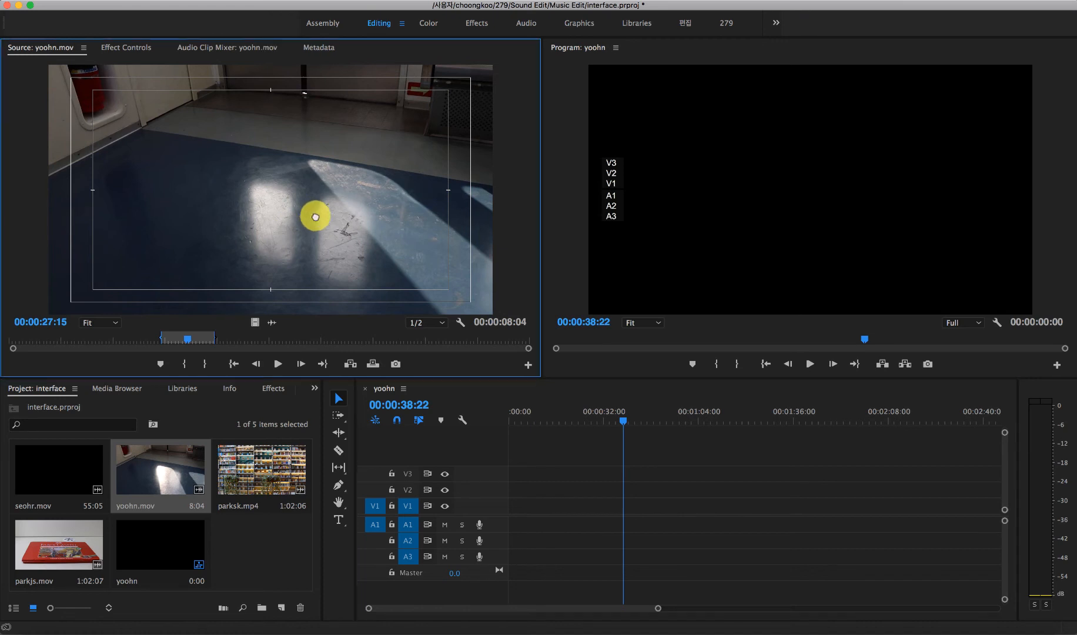
{"action": "left_click_drag", "start_coordinate": [315, 217], "coordinate": [567, 510]}
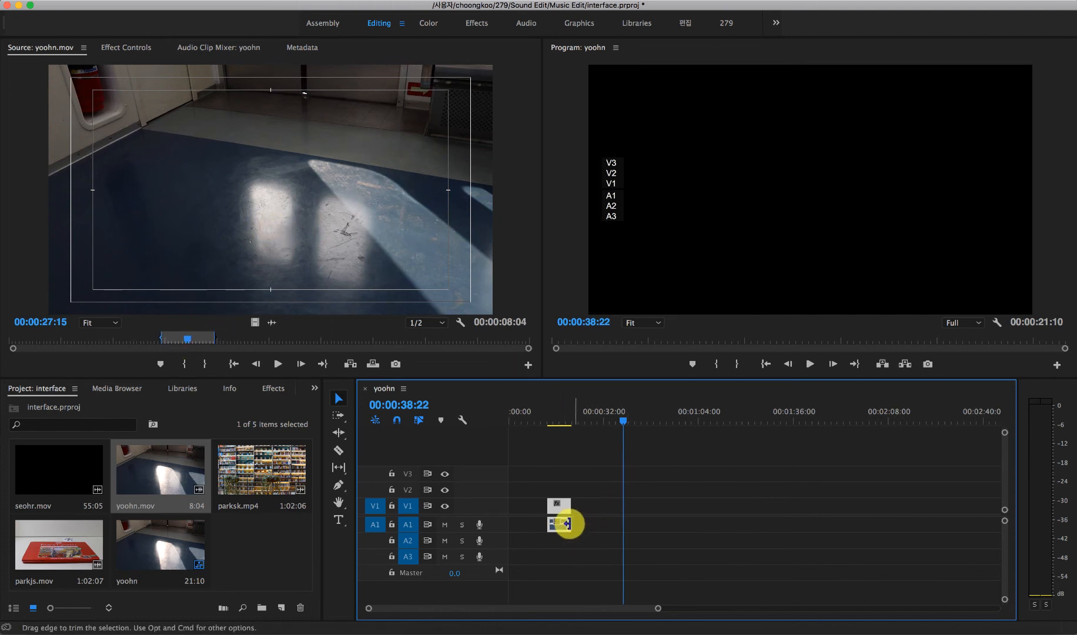
Step: Open parksk.mp4 in the Source monitor and mark its In point at 00:00:07:14, at the start of the bookshelf shot
{"action": "double_click", "coordinate": [256, 480]}
{"action": "left_click", "coordinate": [68, 341]}
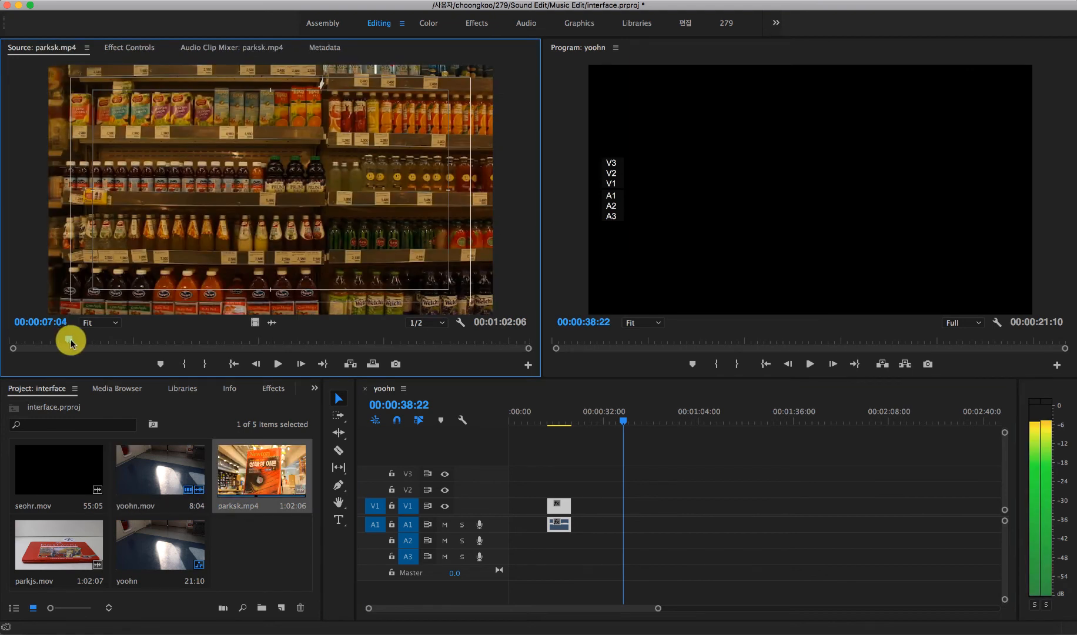
{"action": "left_click_drag", "start_coordinate": [71, 339], "coordinate": [76, 340]}
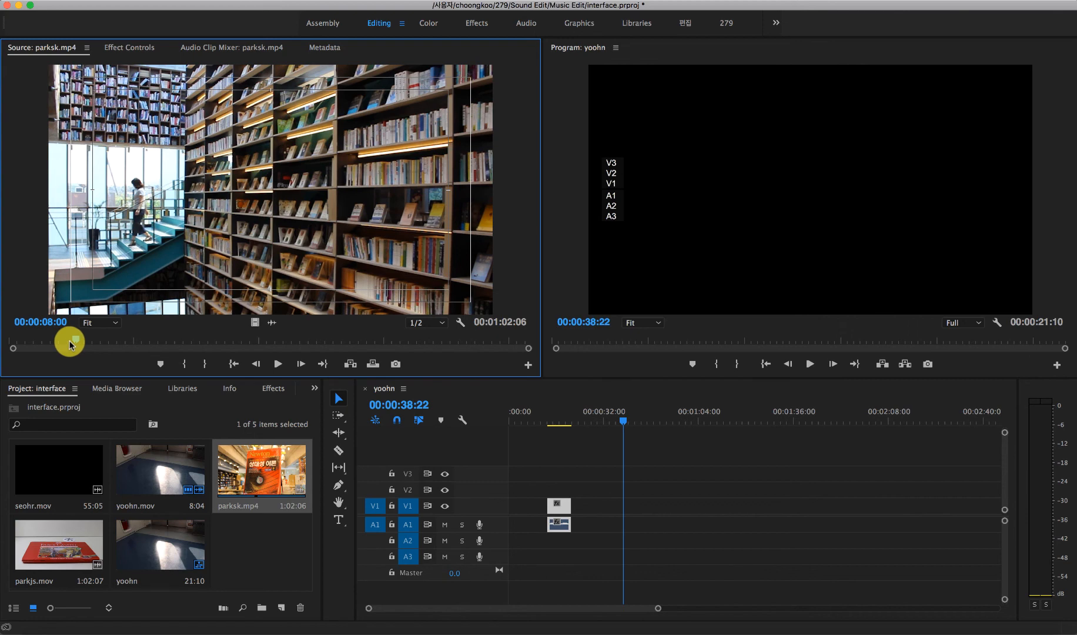
{"action": "left_click_drag", "start_coordinate": [69, 344], "coordinate": [72, 345]}
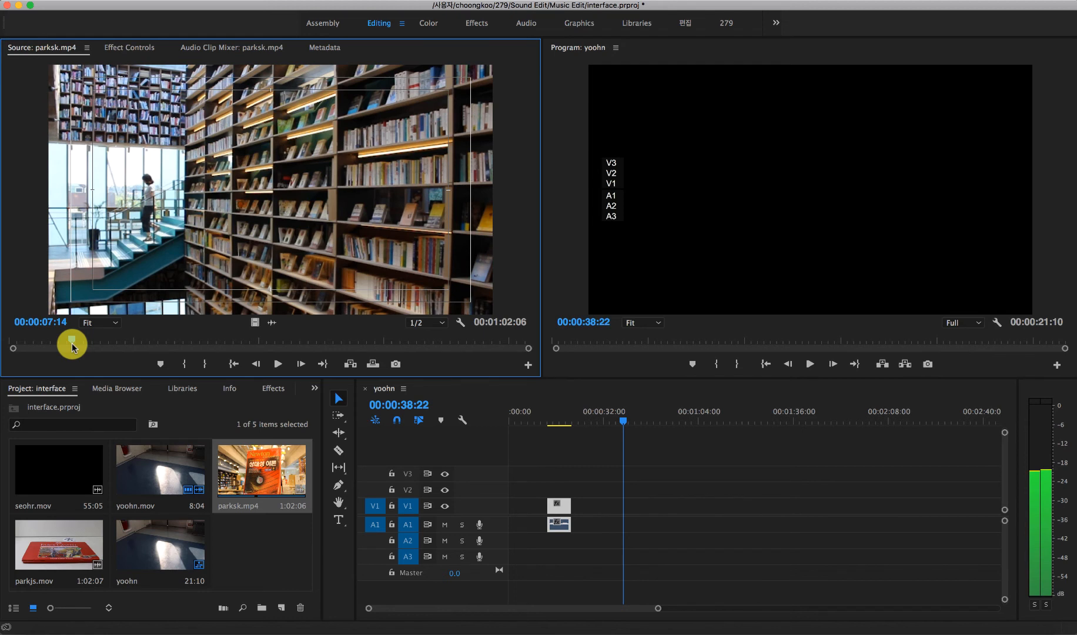
{"action": "key", "text": "i"}
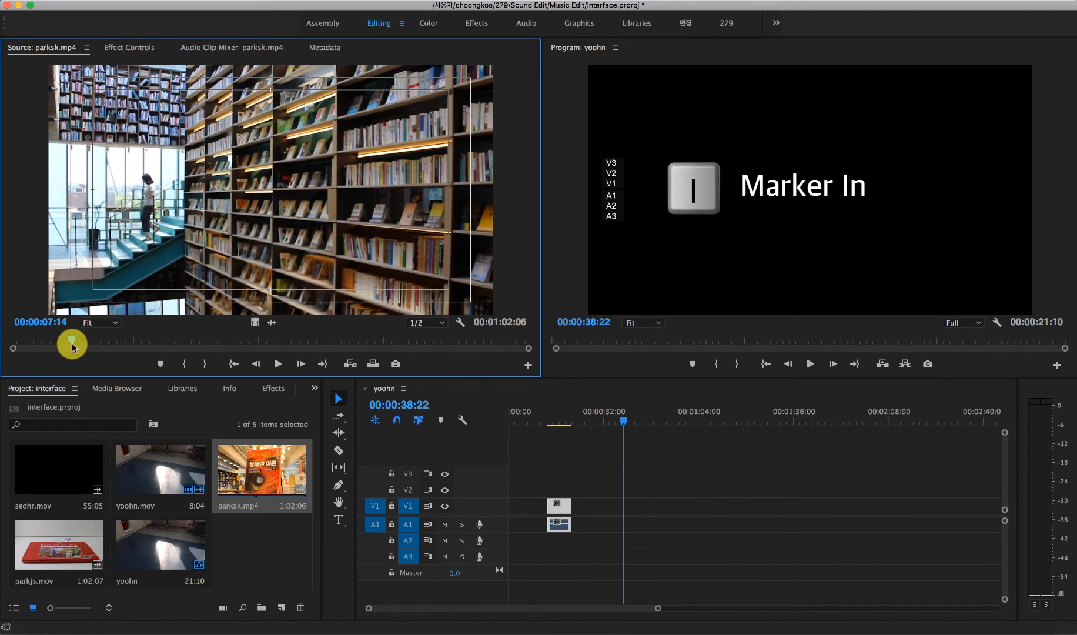
{"action": "key", "text": "i"}
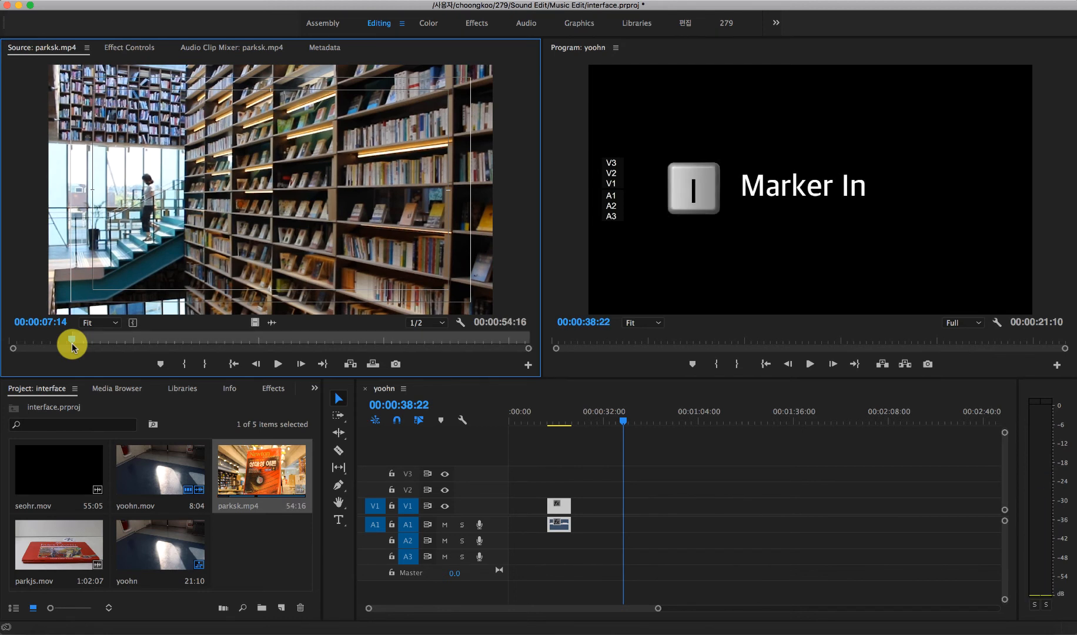
Step: Play parksk.mp4 past the bookshelf shot, step back to 00:00:09:09 and mark the Out point there
{"action": "key", "text": "space"}
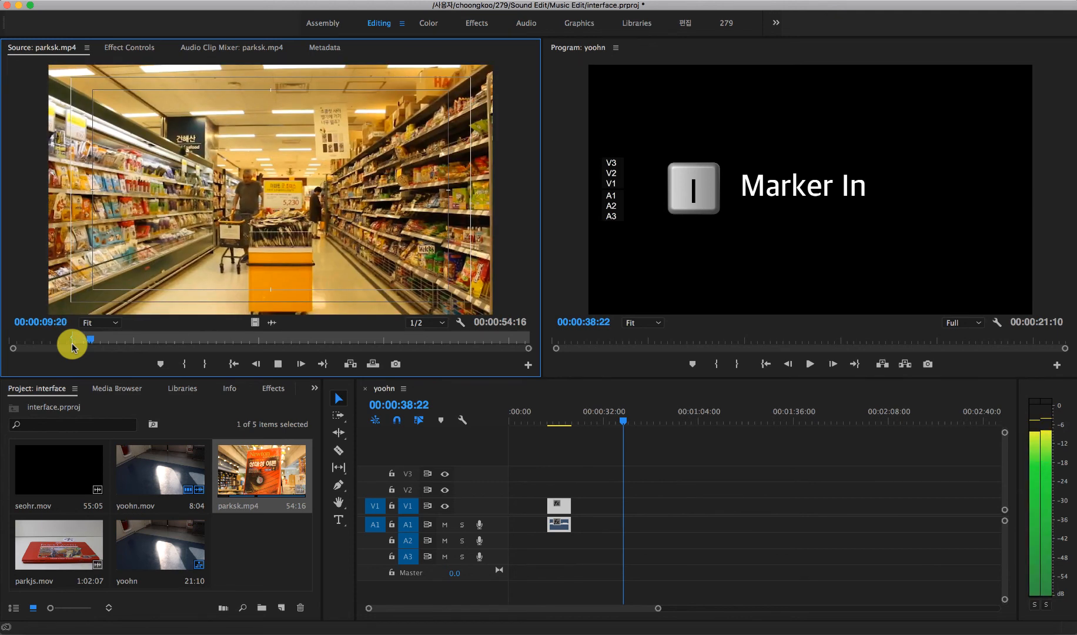
{"action": "key", "text": "space"}
{"action": "key", "text": "Left"}
{"action": "key", "text": "Left"}
{"action": "key", "text": "Left"}
{"action": "key", "text": "Left"}
{"action": "key", "text": "Left"}
{"action": "key", "text": "Left"}
{"action": "key", "text": "Left"}
{"action": "key", "text": "Left"}
{"action": "key", "text": "Left"}
{"action": "key", "text": "Left"}
{"action": "key", "text": "Left"}
{"action": "key", "text": "Left"}
{"action": "key", "text": "Left"}
{"action": "key", "text": "Left"}
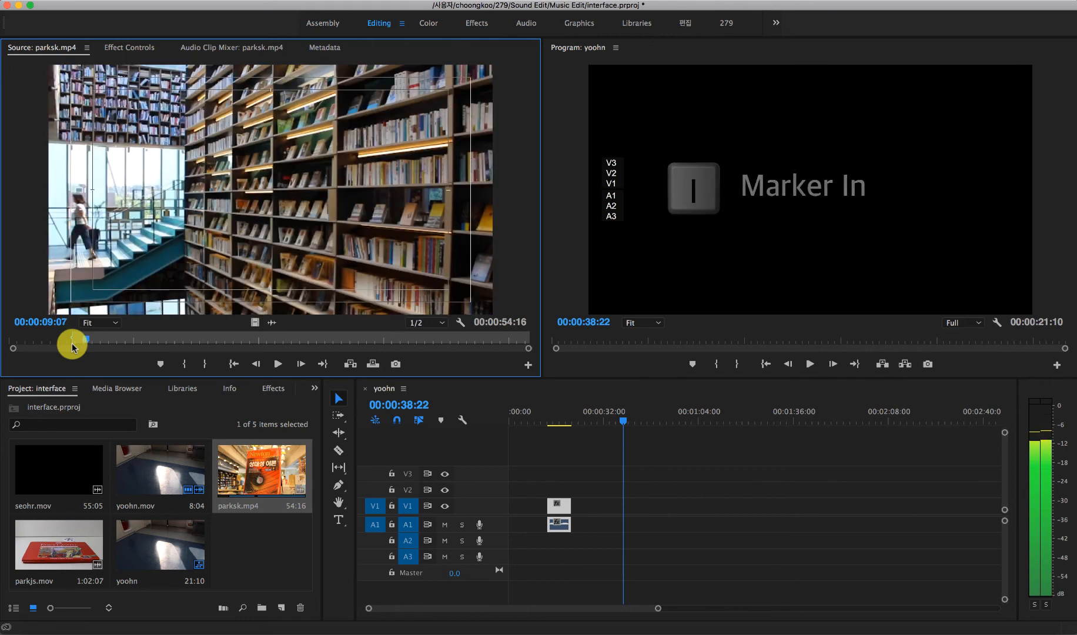
{"action": "key", "text": "o"}
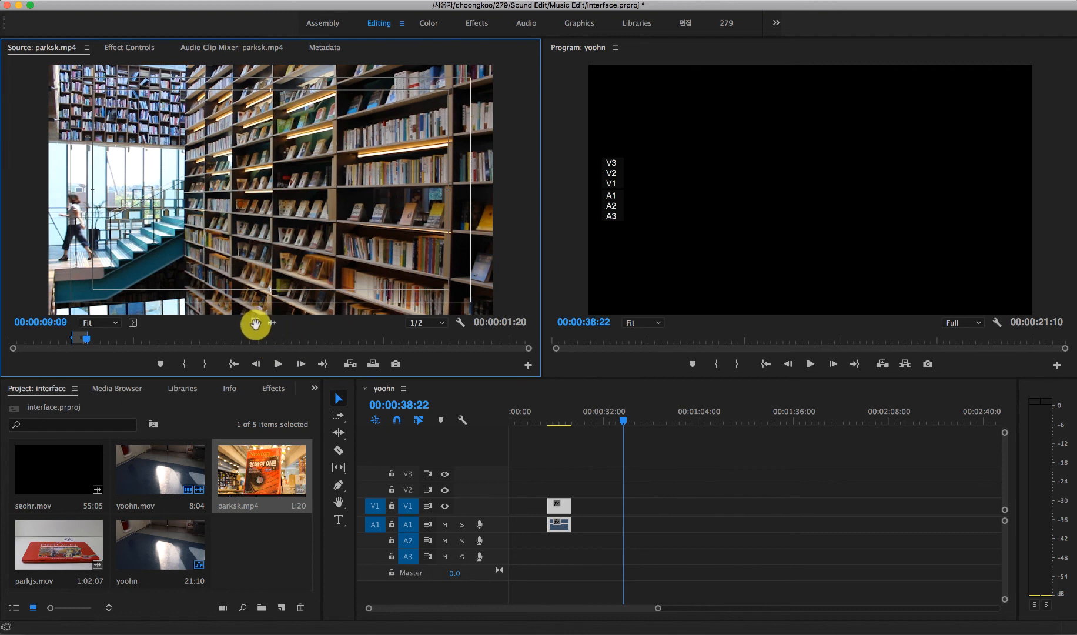
Step: Add only the video of the marked parksk.mp4 range to V1 after yoohn.mov and ripple delete the gap between the clips
{"action": "left_click_drag", "start_coordinate": [261, 331], "coordinate": [590, 510]}
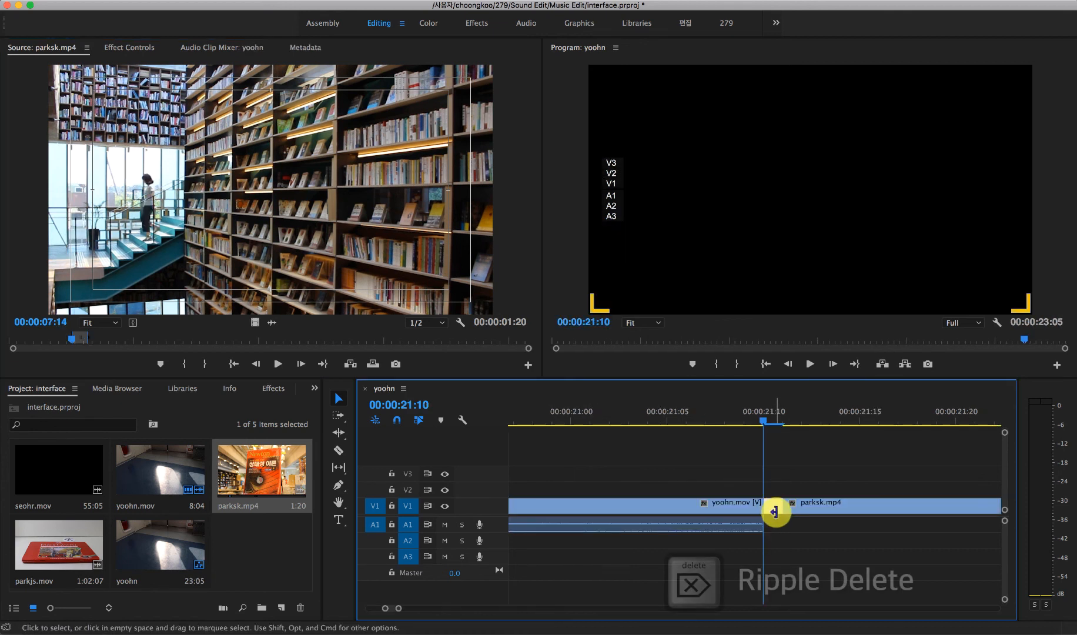
{"action": "left_click", "coordinate": [775, 511]}
{"action": "key", "text": "BackSpace"}
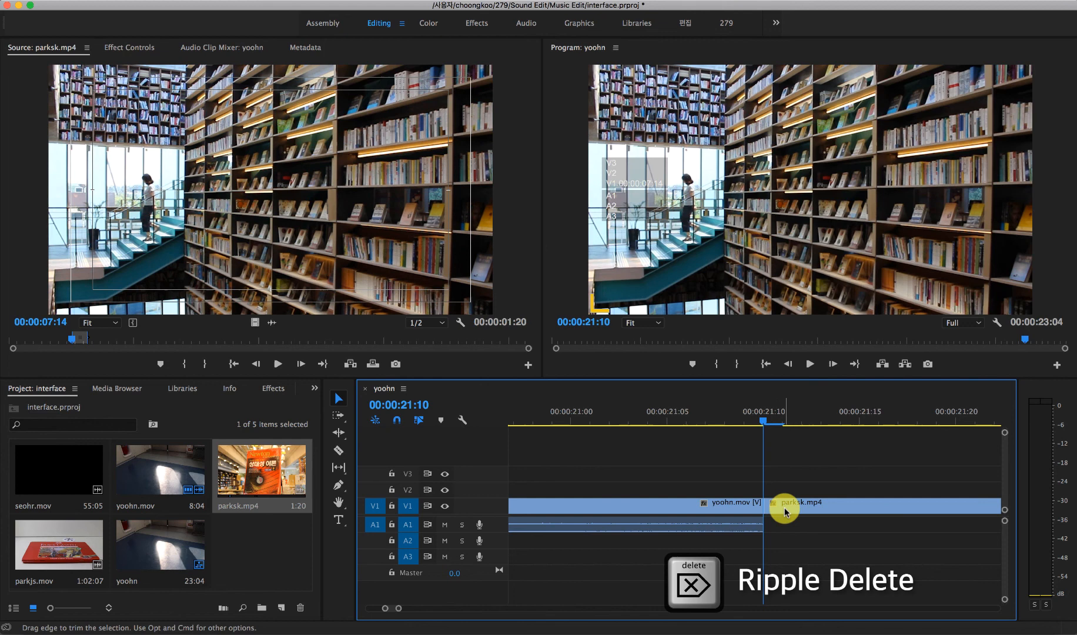
Step: Play the sequence across the cut from yoohn.mov to parksk.mp4 and return the playhead to 00:00:21:04
{"action": "left_click", "coordinate": [749, 414]}
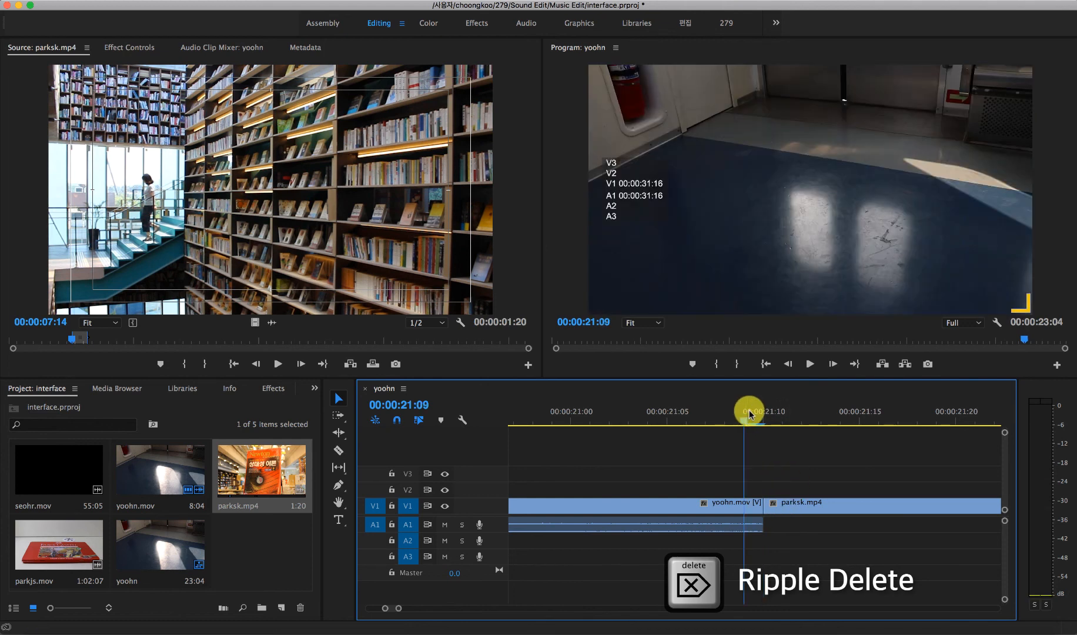
{"action": "key", "text": "space"}
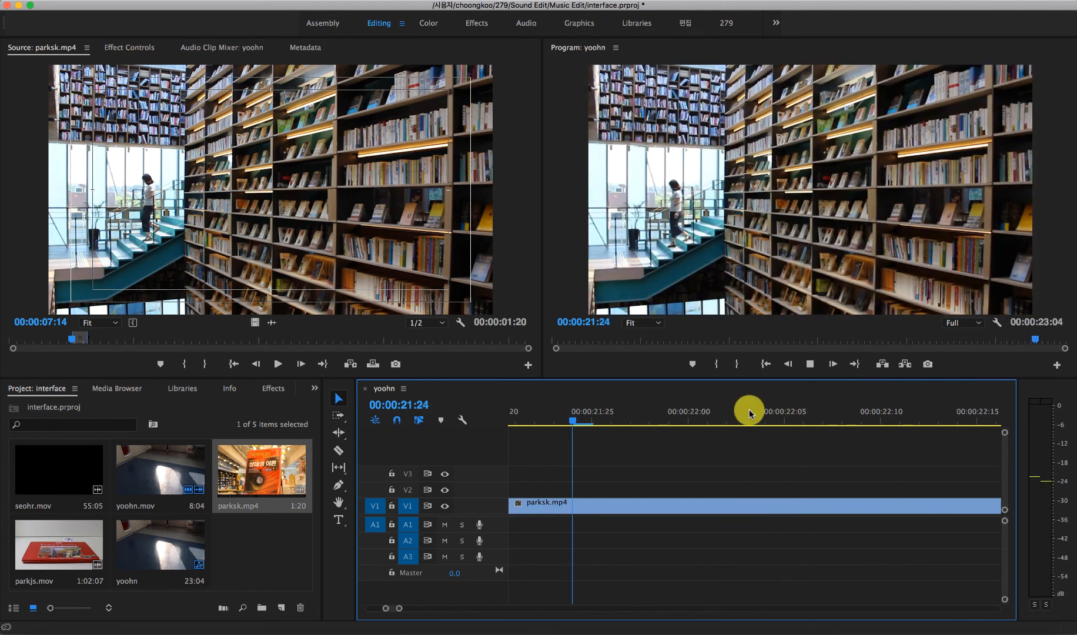
{"action": "key", "text": "space"}
{"action": "key", "text": "minus"}
{"action": "key", "text": "minus"}
{"action": "key", "text": "minus"}
{"action": "left_click", "coordinate": [691, 412]}
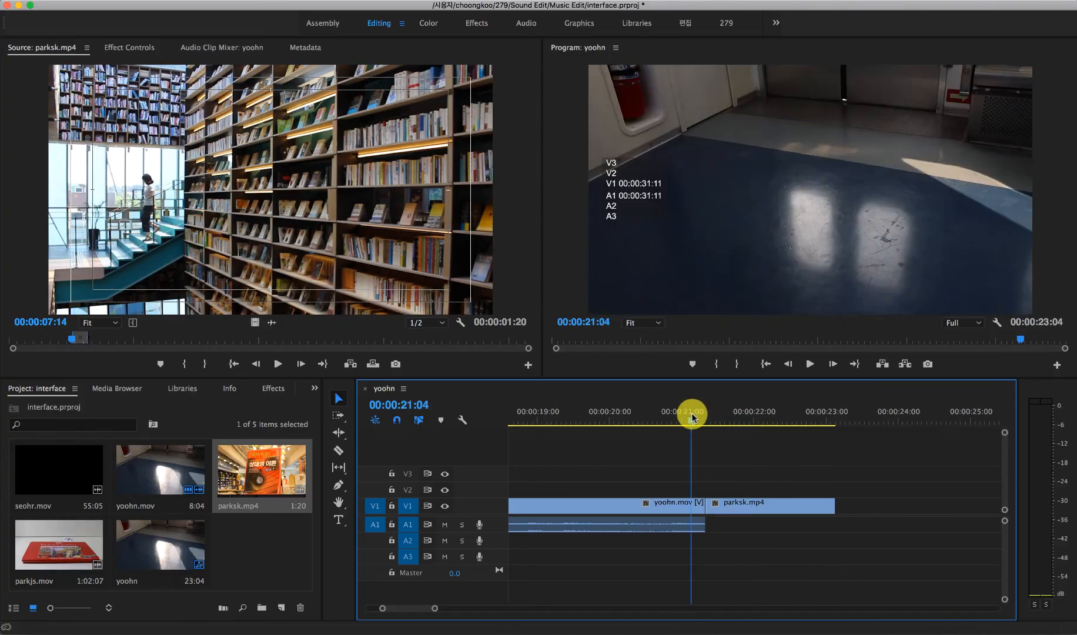